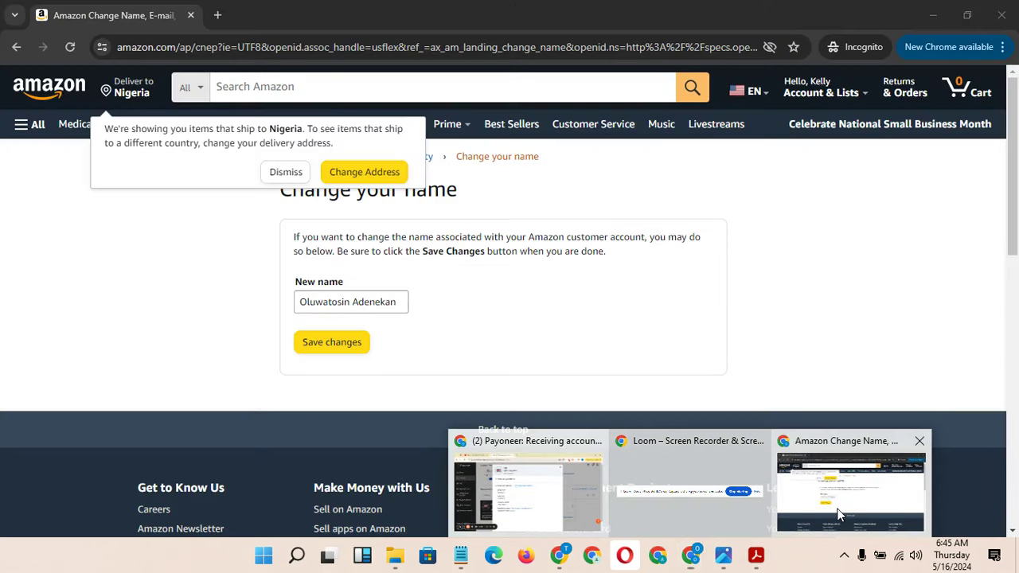
Replace the Amazon New name field with the full beneficiary name copied from Payoneer
left_click(835, 509)
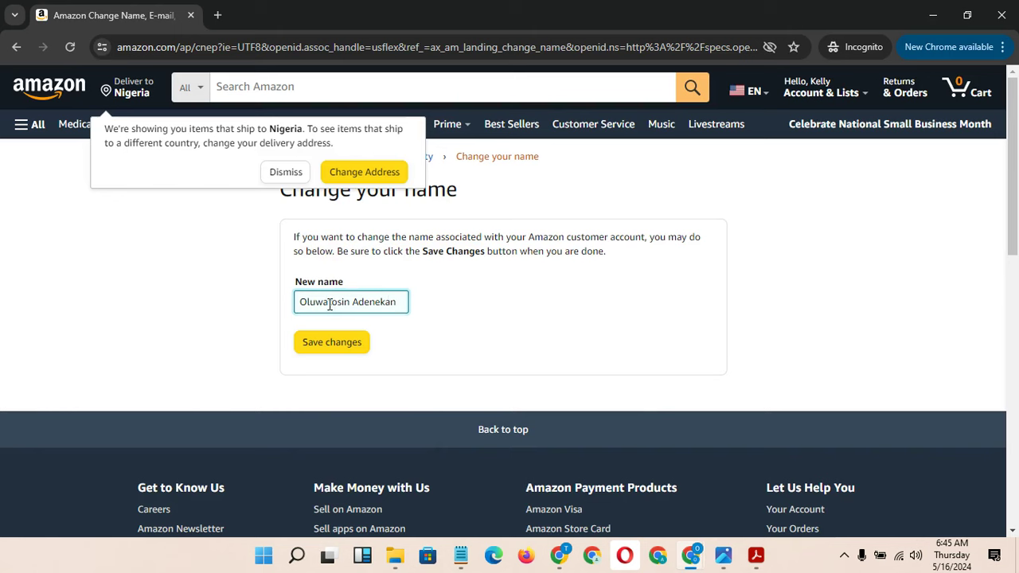
left_click_drag(328, 302, 353, 301)
key("BackSpace")
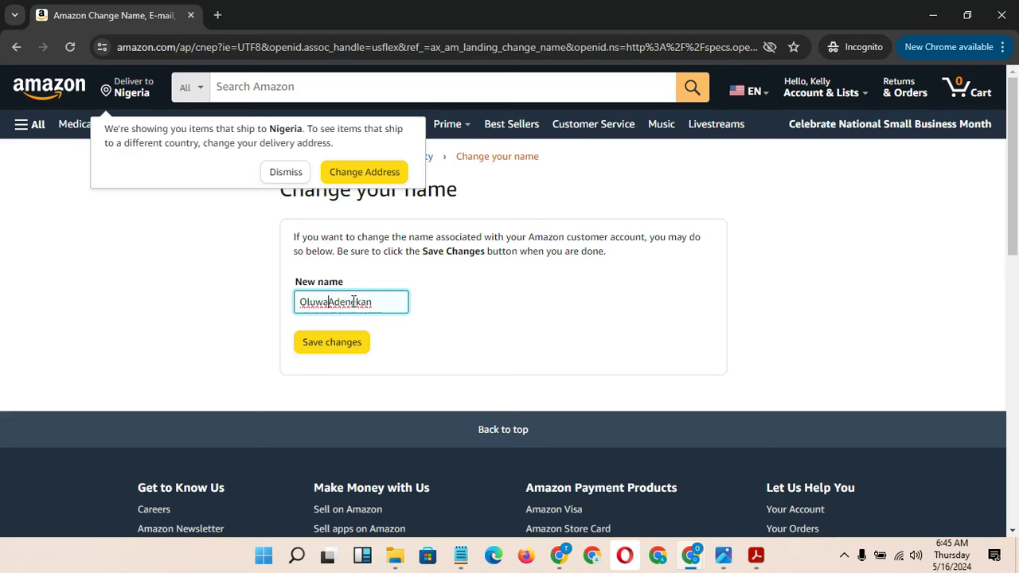
key("shift+End")
mouse_move(691, 556)
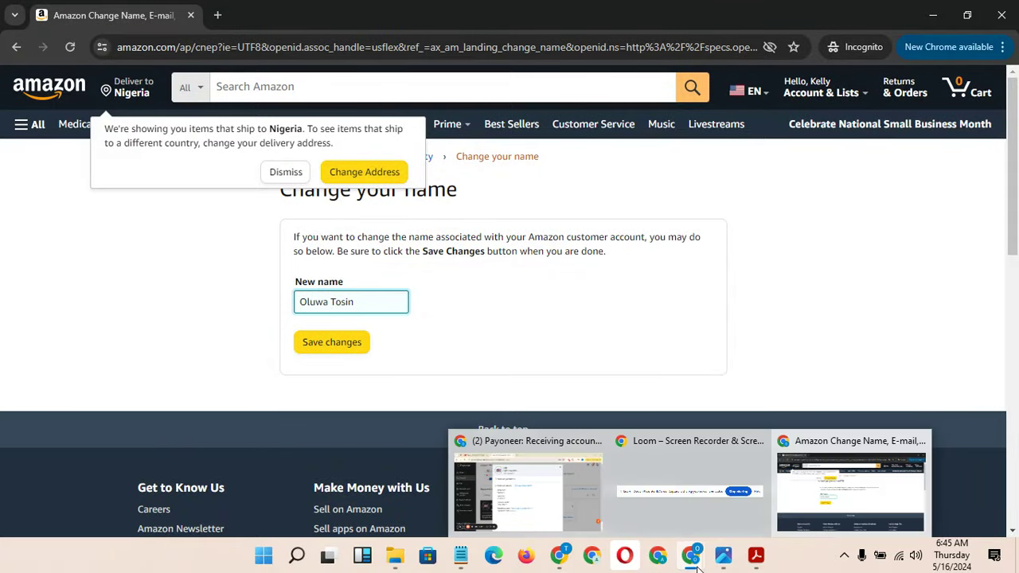
left_click(521, 490)
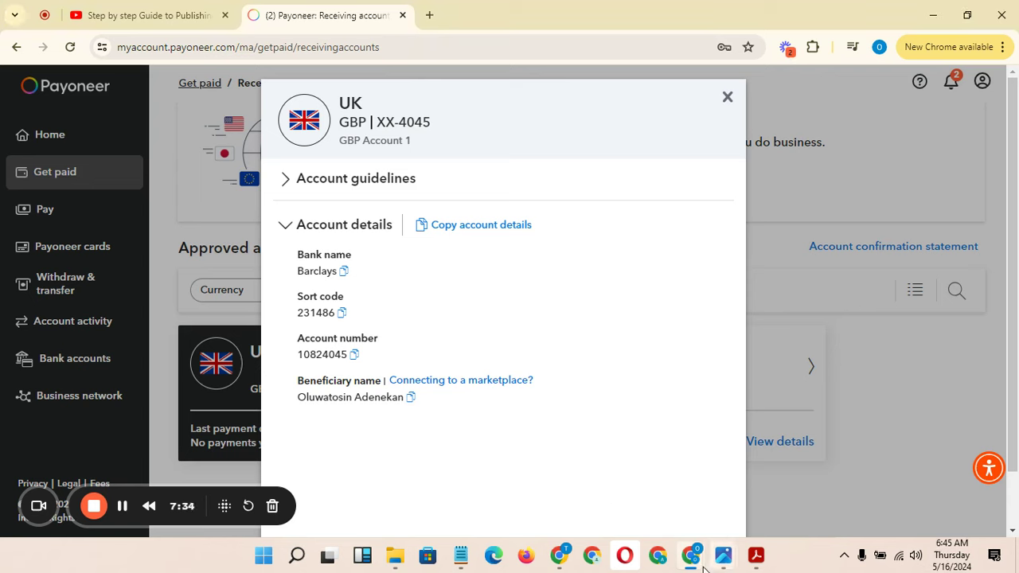
mouse_move(692, 557)
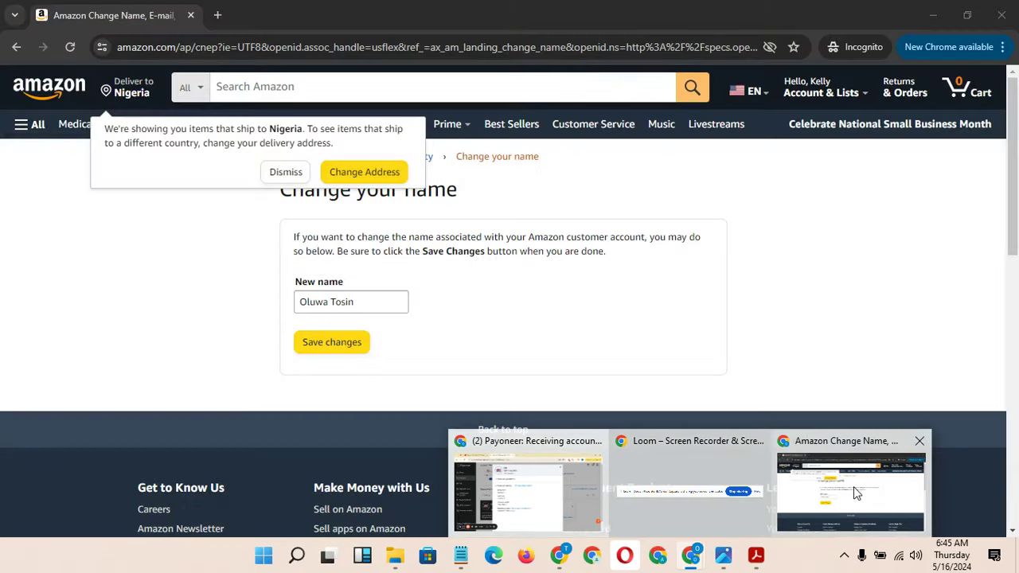
left_click(853, 486)
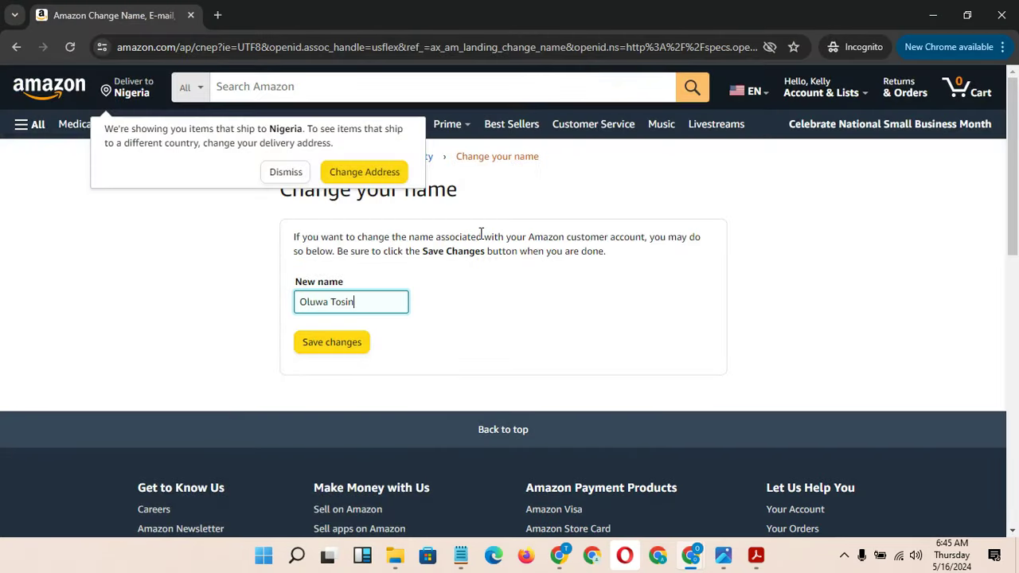
left_click_drag(368, 302, 288, 301)
Trim the pasted name to a shortened first name and a recapitalised shortened surname
left_click_drag(351, 303, 331, 303)
key("BackSpace")
mouse_move(358, 302)
left_mouse_down()
mouse_move(333, 302)
mouse_move(351, 303)
left_mouse_up()
left_click(348, 302)
key("BackSpace")
key("BackSpace")
key("BackSpace")
key("Delete")
type("N")
double_click(348, 302)
left_click(368, 307)
Check the name against the Payoneer details and save the new account name
mouse_move(682, 562)
left_click(534, 505)
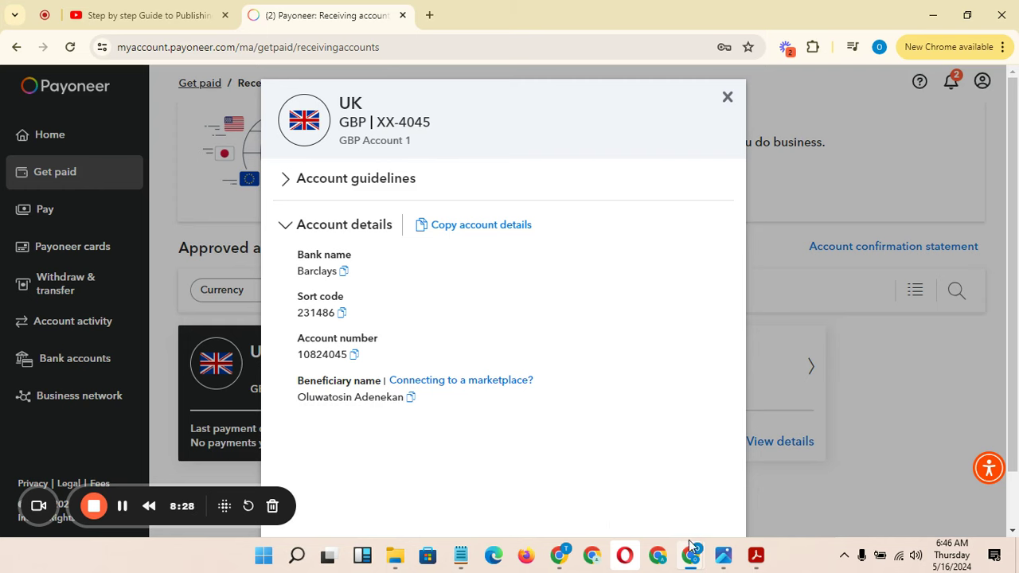
mouse_move(694, 555)
left_click(799, 528)
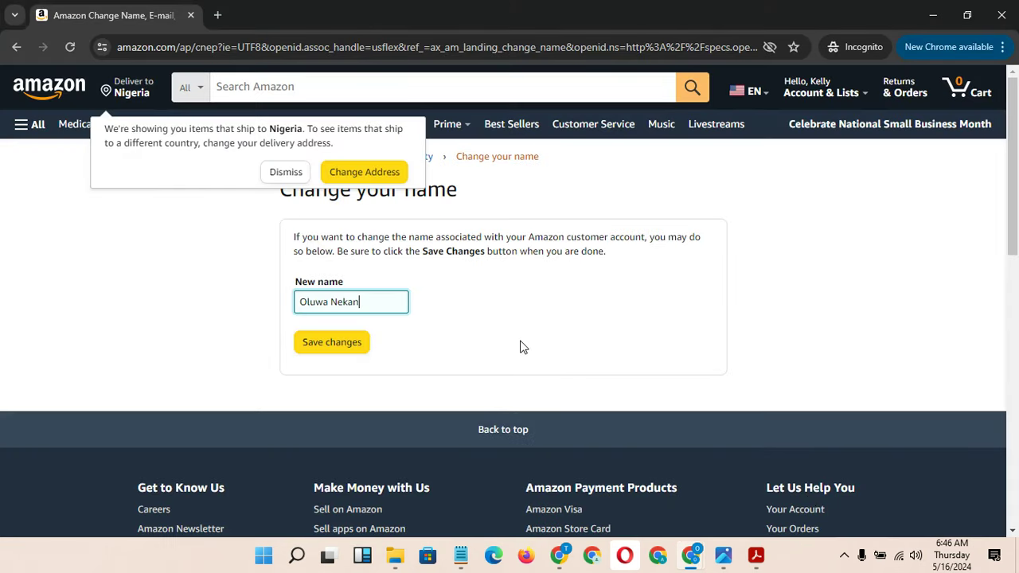
left_click(346, 347)
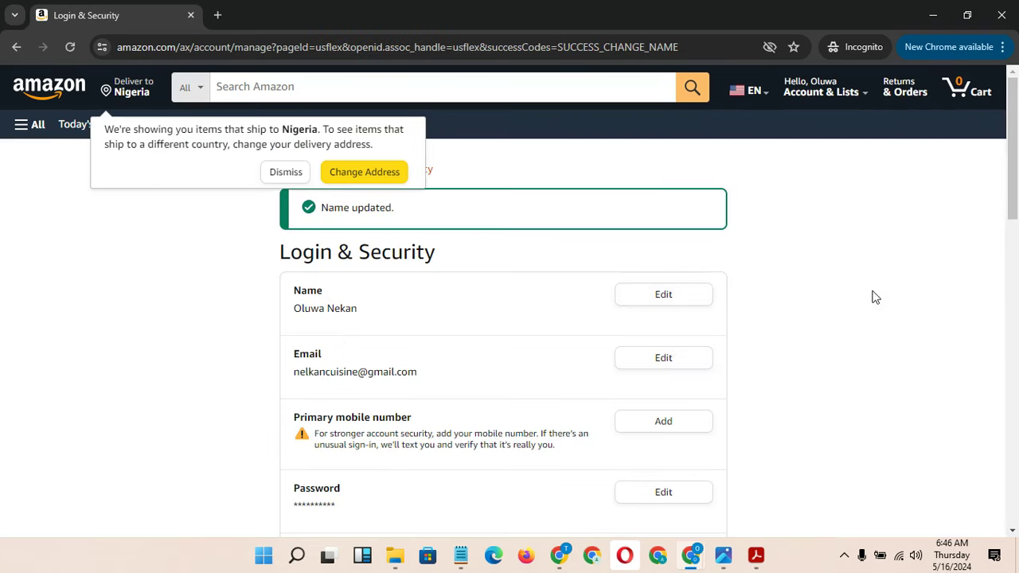
Open kdp.amazon.com in a new tab, sign in and agree to the KDP terms and conditions
scroll(1012, 165, "down", 2)
scroll(1004, 141, "up", 2)
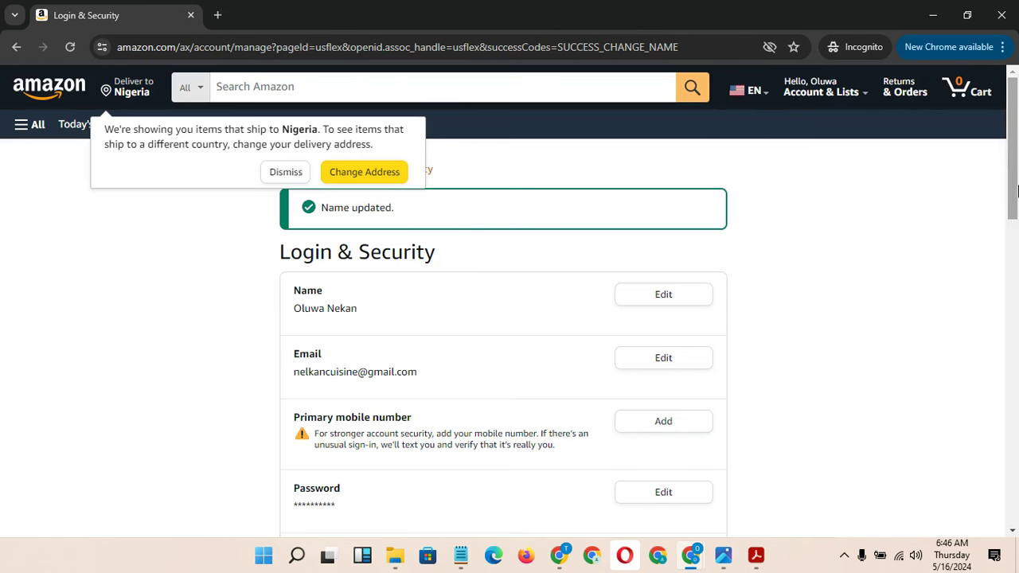
mouse_move(1017, 190)
left_mouse_down()
mouse_move(1016, 312)
mouse_move(1016, 191)
left_mouse_up()
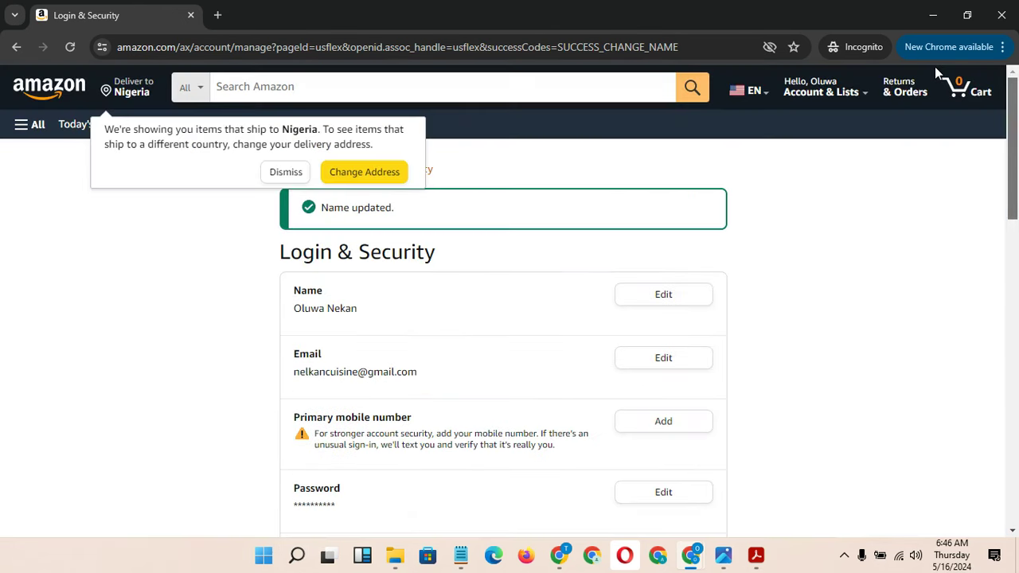
left_click(217, 16)
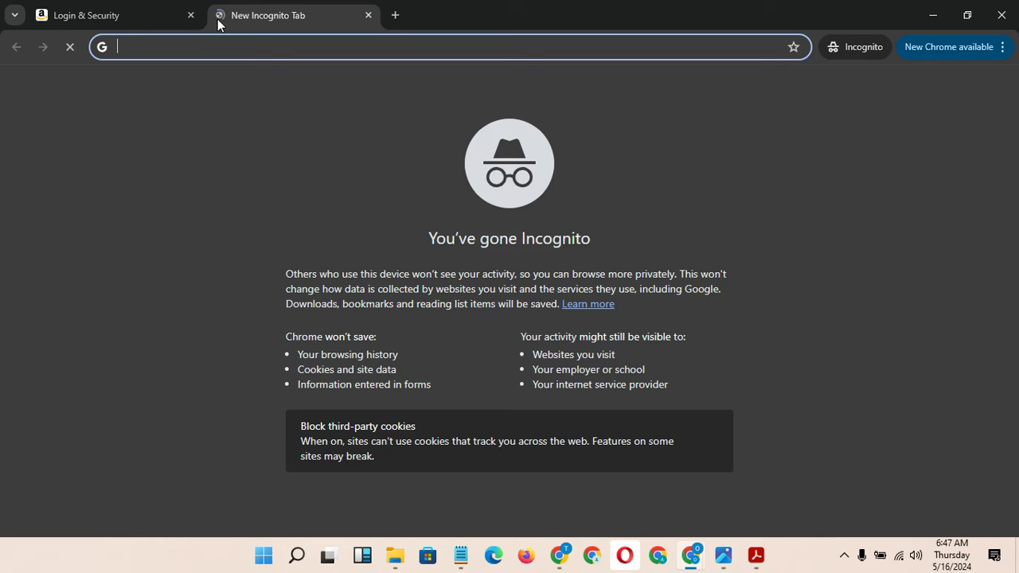
type("kdp.amaz")
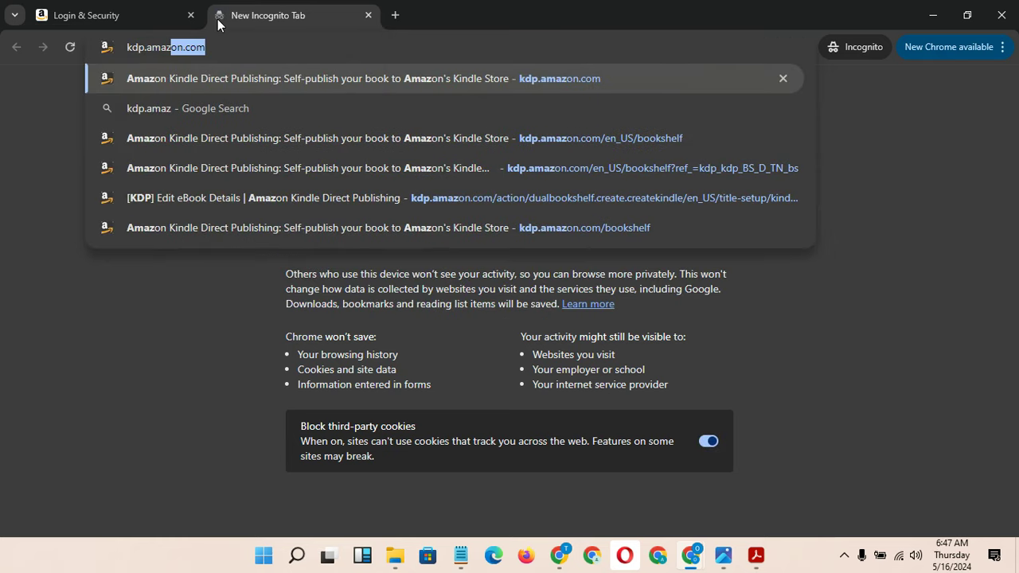
key("Return")
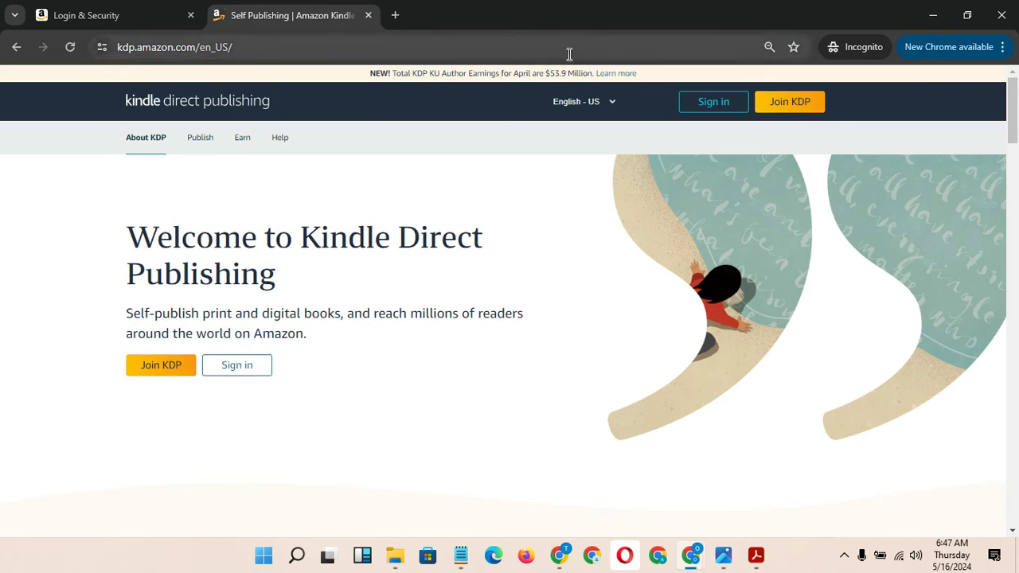
left_click(731, 109)
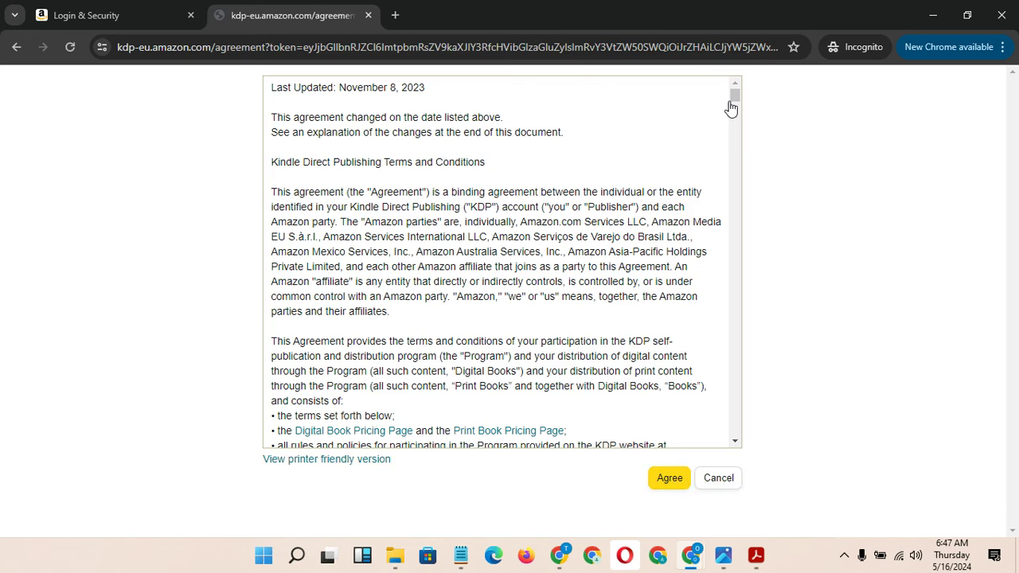
left_click(670, 479)
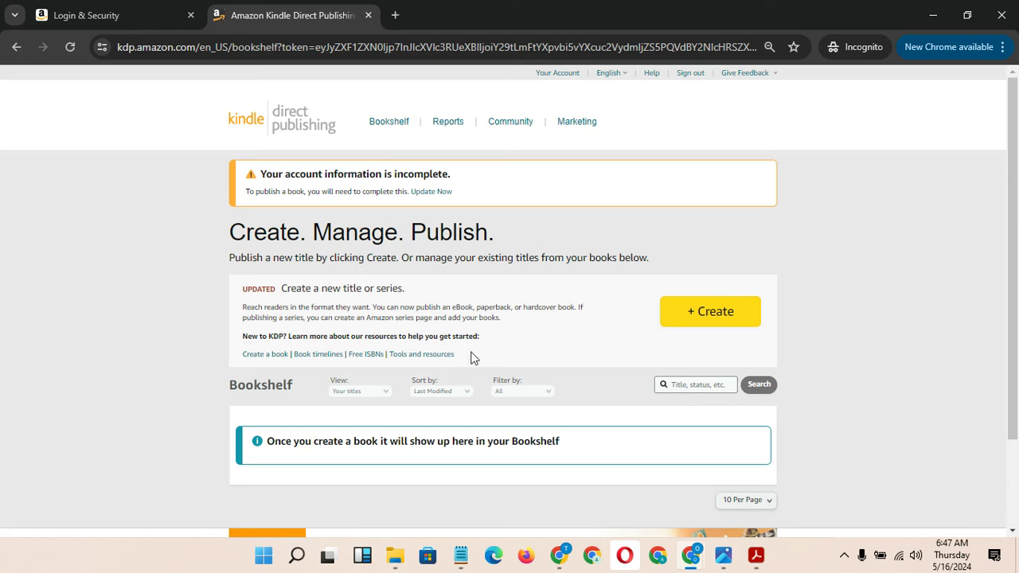
Enter the shortened two-word account name as Legal Name, then start Enter a New Address
left_click(433, 195)
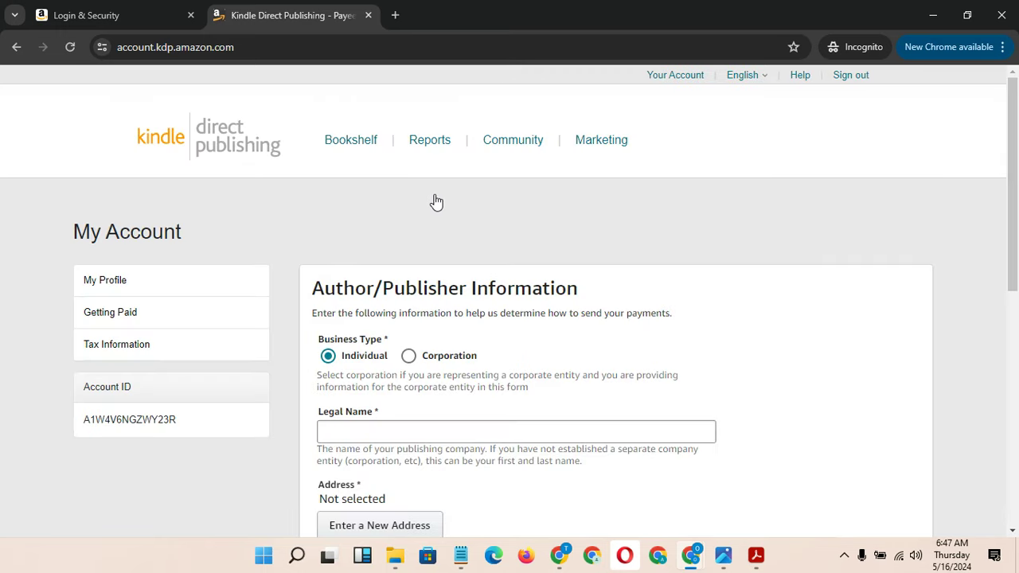
left_click(131, 13)
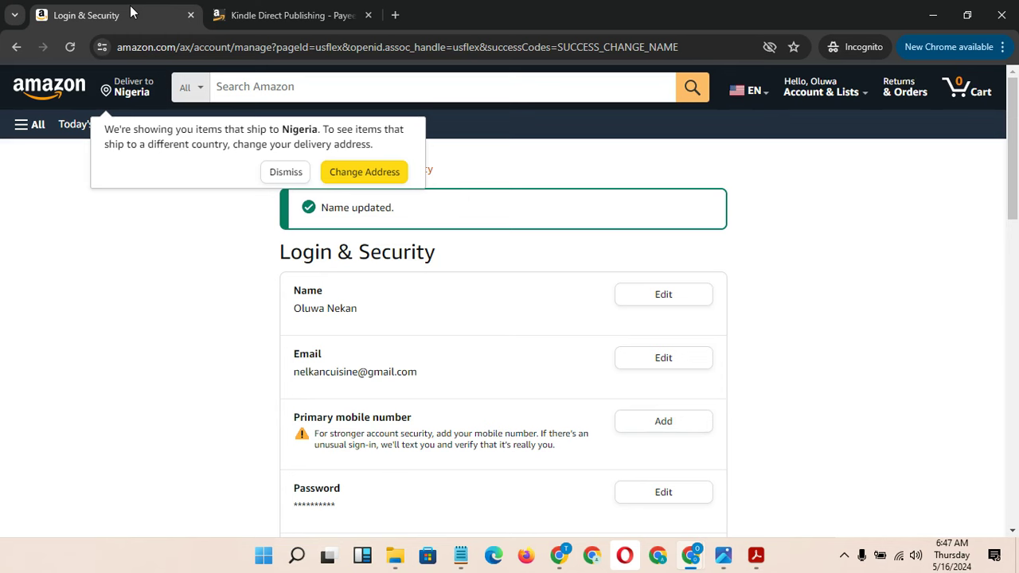
left_click(284, 14)
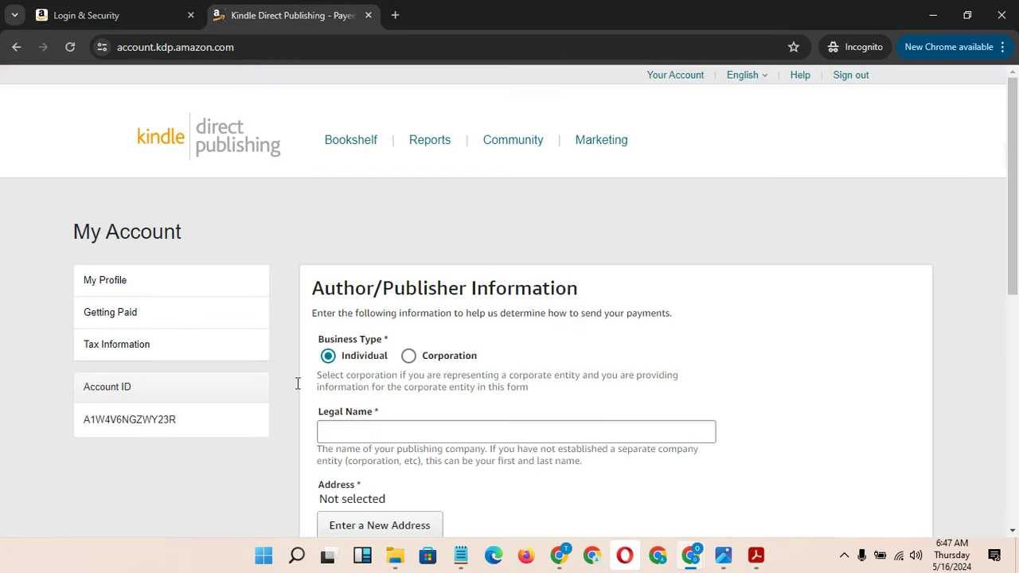
left_click(412, 438)
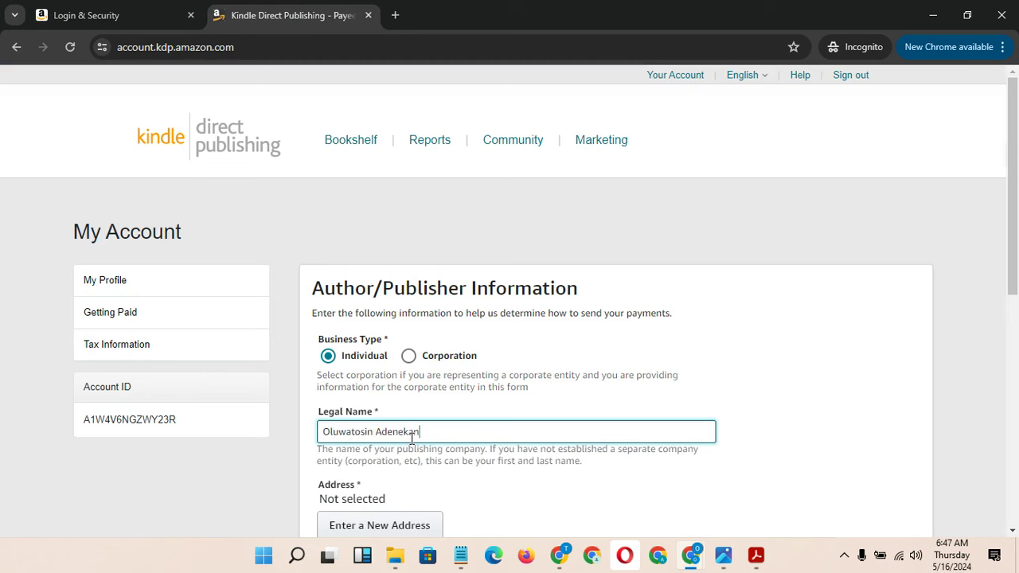
left_click_drag(351, 432, 377, 432)
key("BackSpace")
key("Delete")
key("Delete")
key("Delete")
key("Delete")
type("N")
left_click(413, 431)
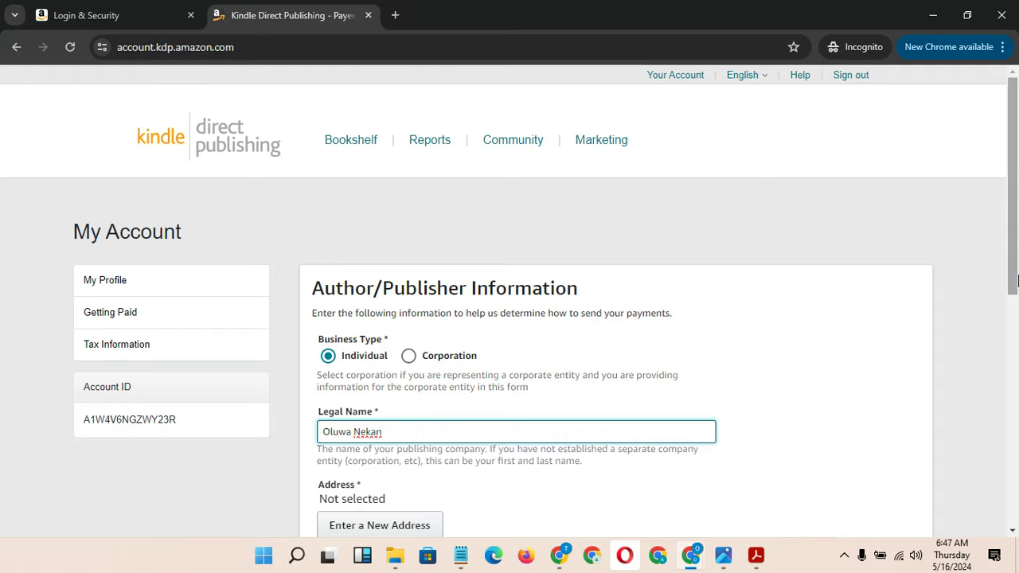
left_click_drag(1015, 281, 1014, 336)
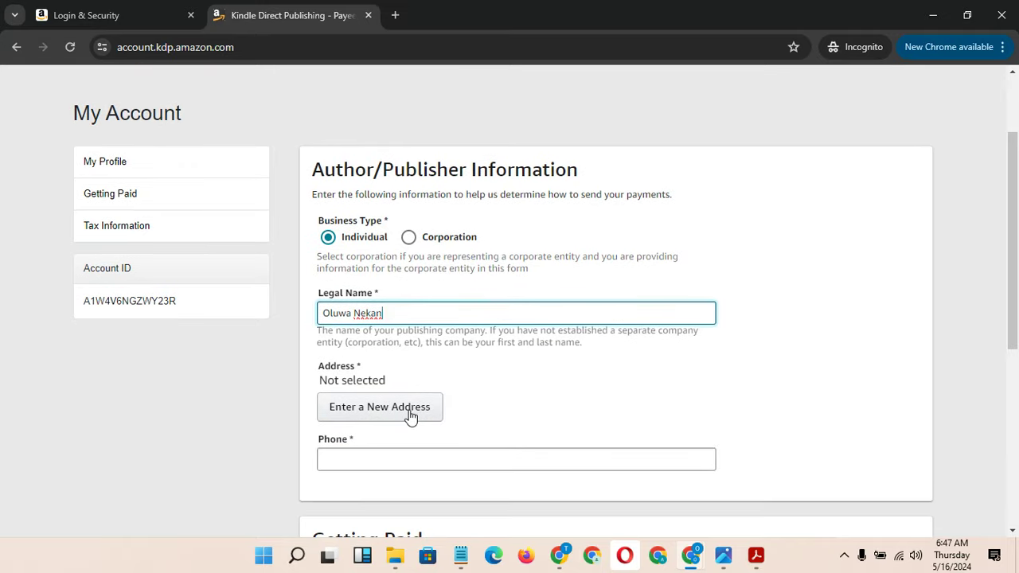
left_click(410, 416)
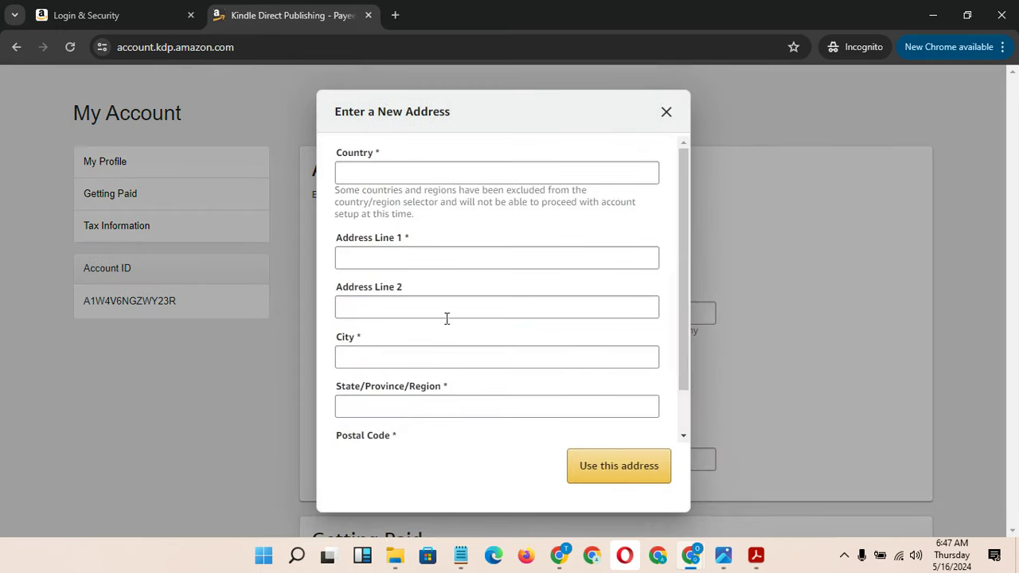
Set the address country to United States and search Google for 'FAKE ADDRESS IN USA'
left_click(421, 176)
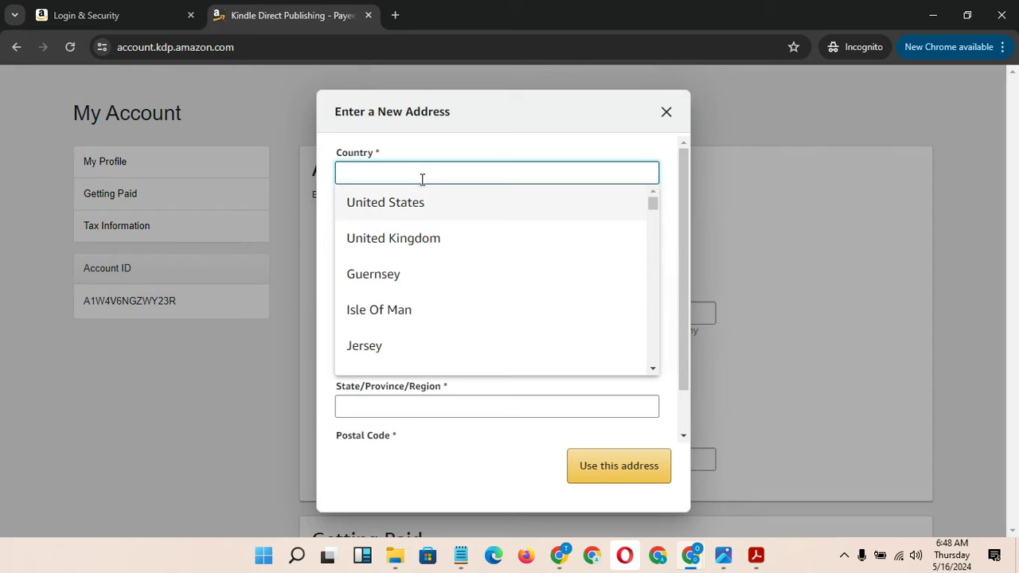
left_click(428, 203)
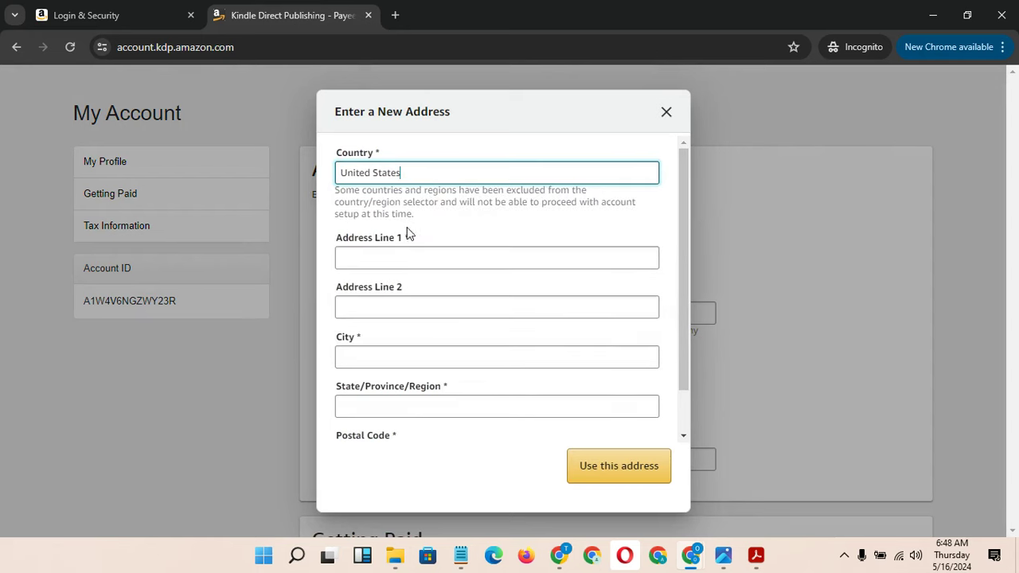
left_click(395, 15)
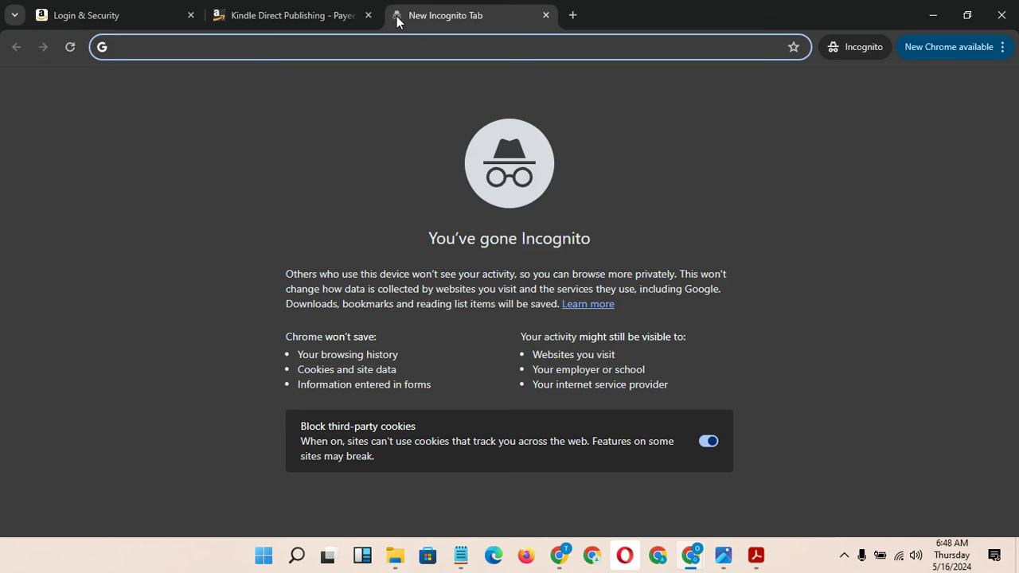
type("FALE")
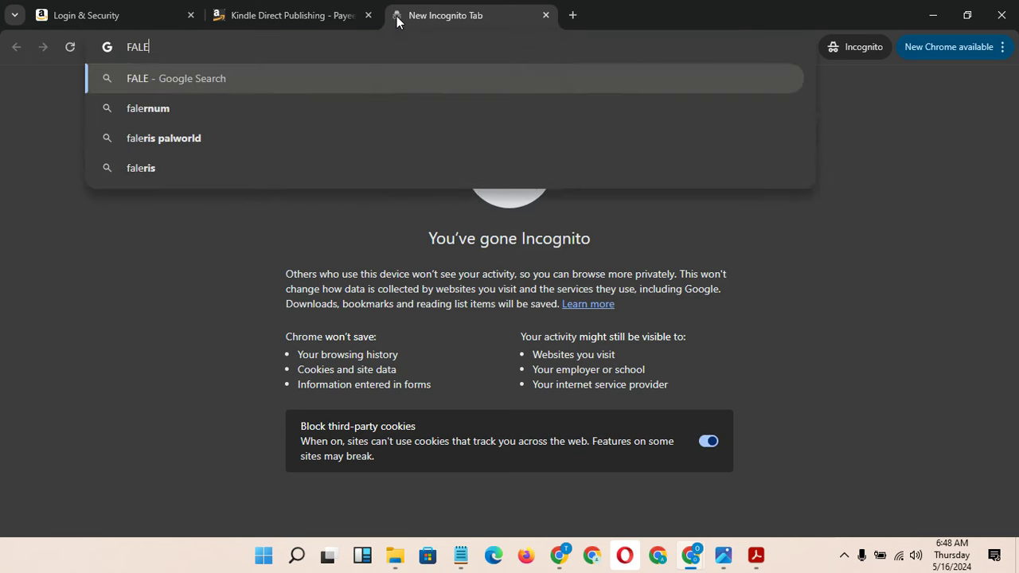
key("ctrl+a")
type("FAKE AD")
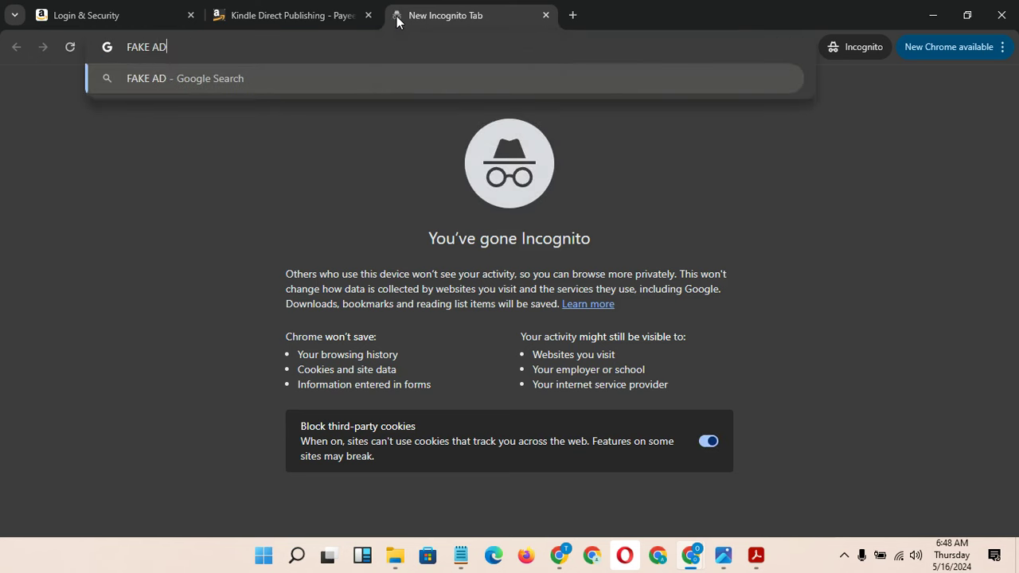
type("DRESS")
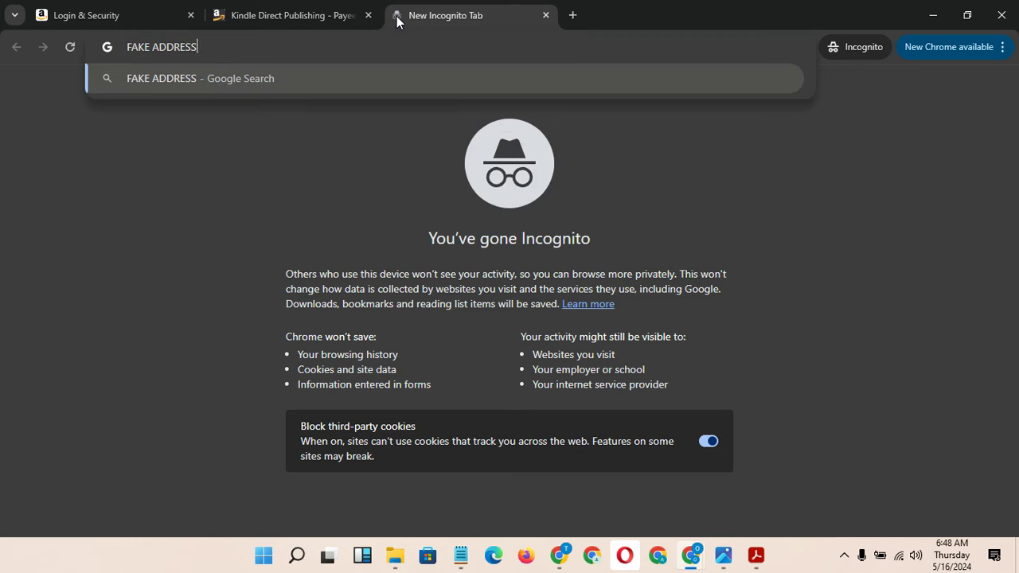
type(" IN USA")
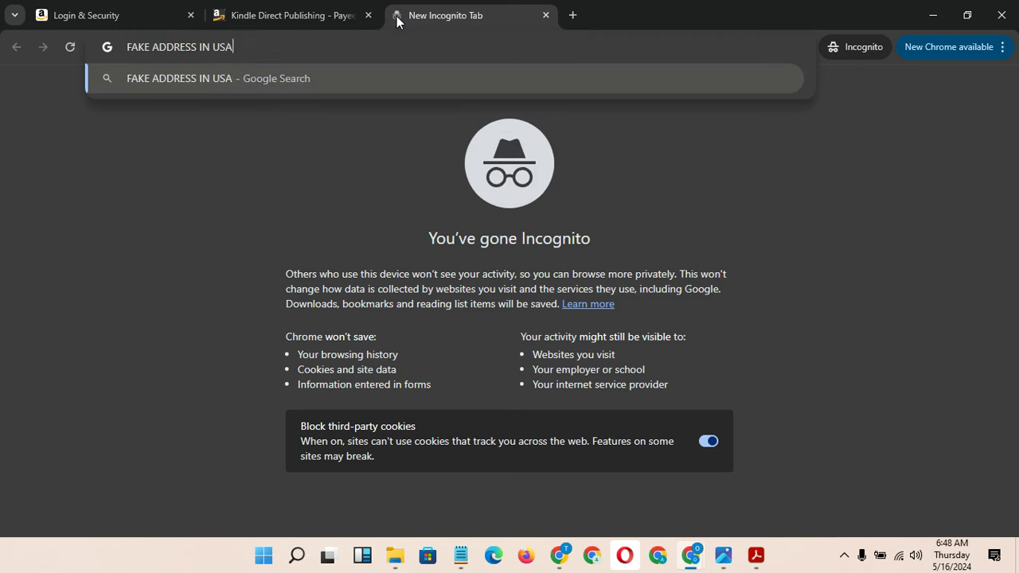
key("Return")
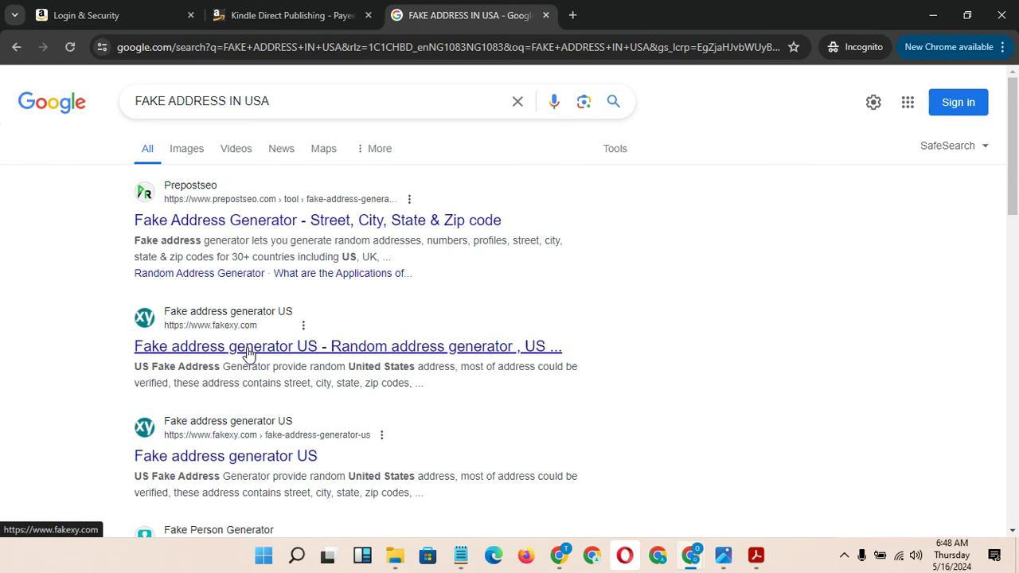
Copy the street address from the fakexy US address generator
left_click(249, 355)
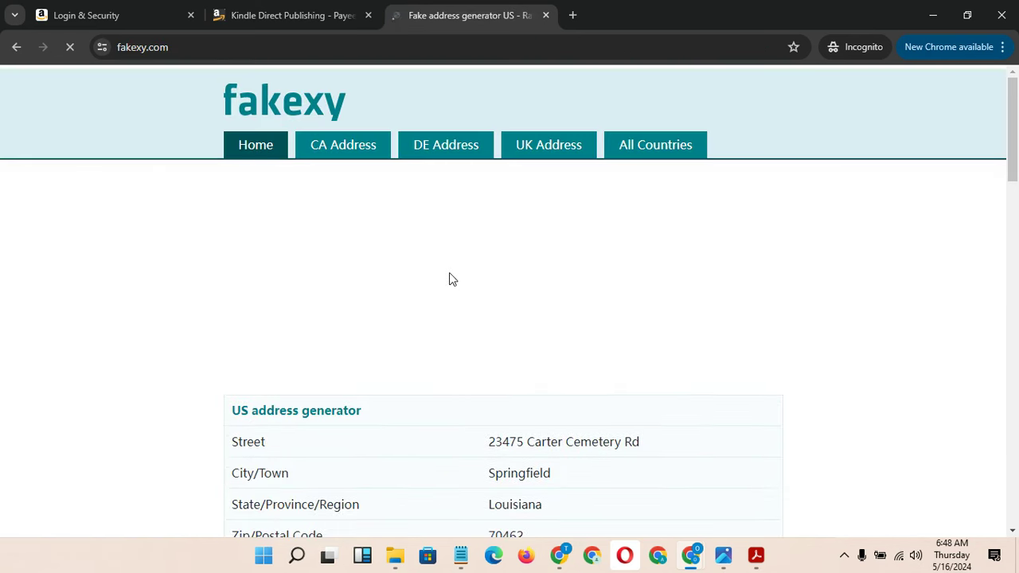
scroll(1007, 199, "down", 3)
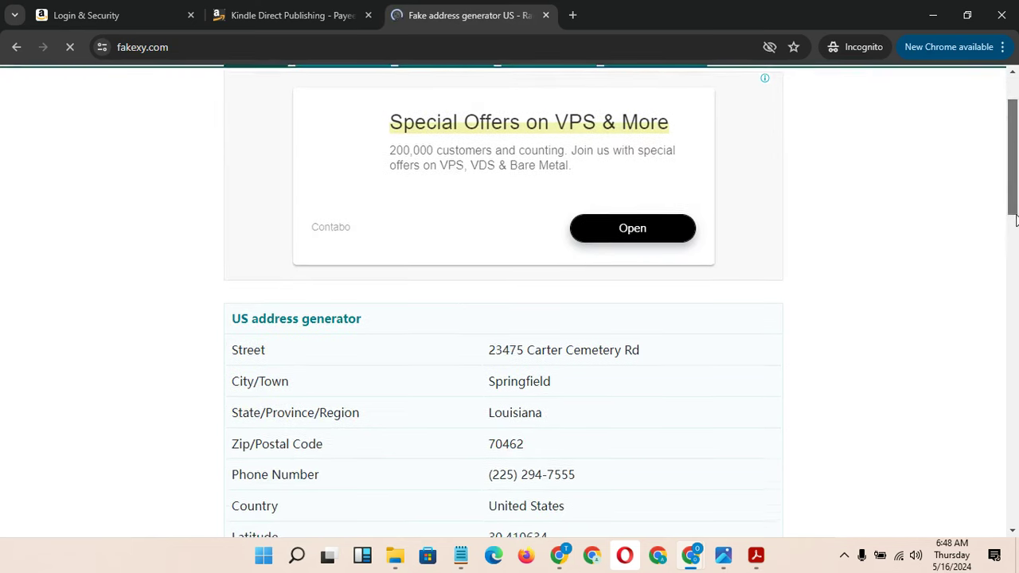
left_click_drag(647, 240, 491, 257)
key("ctrl+c")
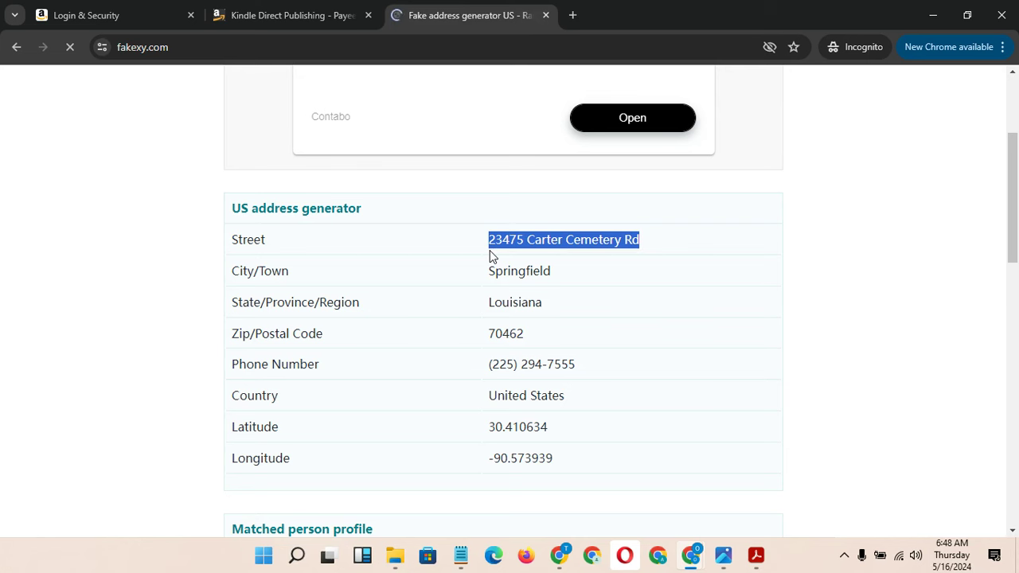
left_click(293, 11)
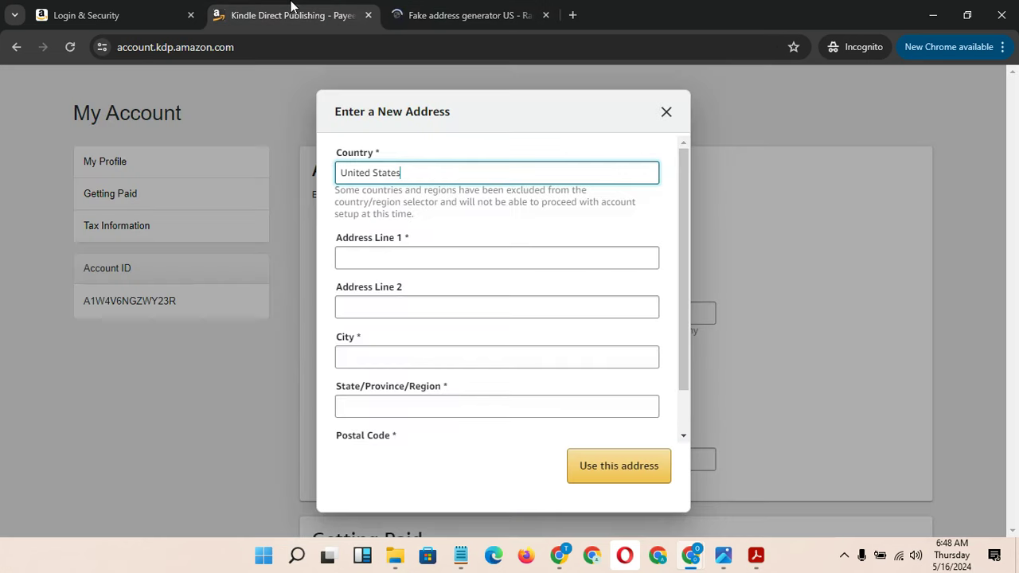
Paste the generated street address into Address Line 1 and Springfield into City
left_click(434, 269)
key("ctrl+v")
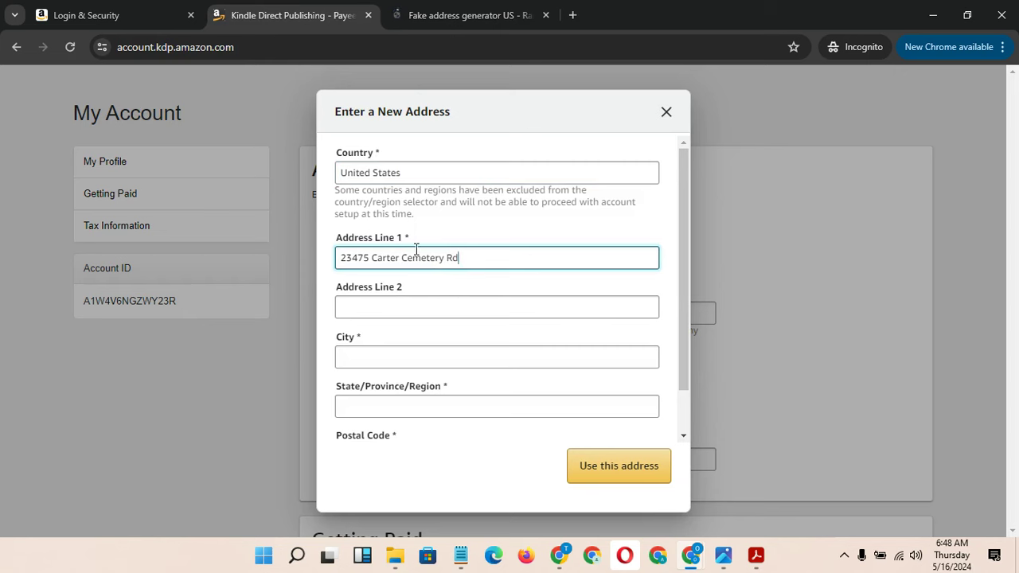
left_click(414, 240)
left_click(403, 240)
left_click(444, 16)
left_click_drag(551, 272, 488, 274)
key("ctrl+c")
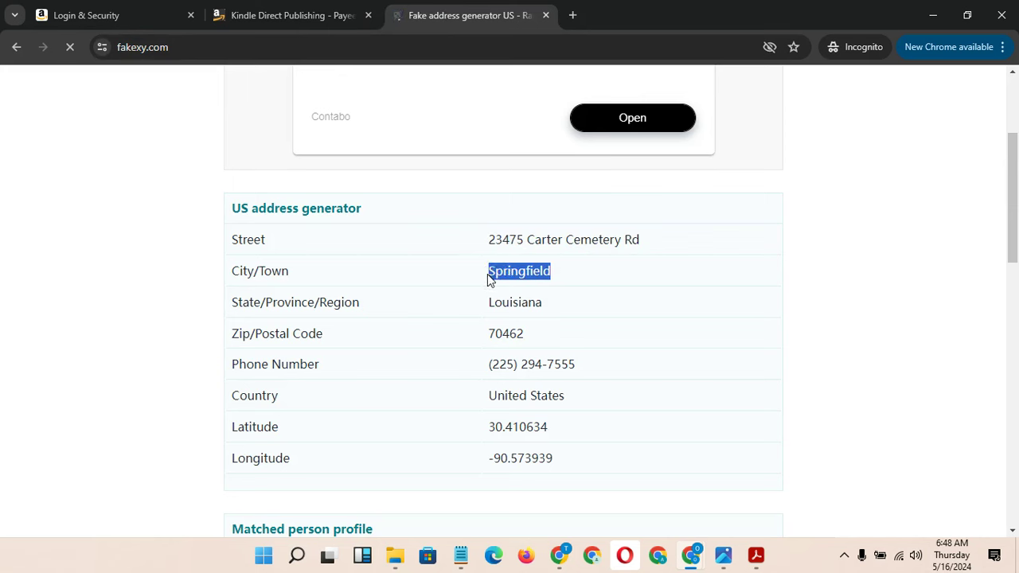
left_click(284, 19)
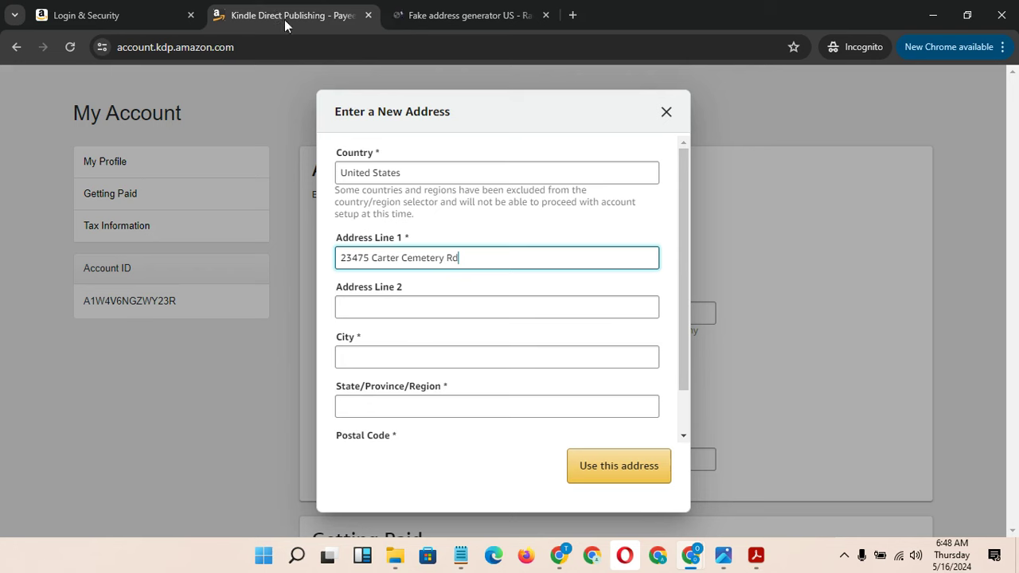
left_click(431, 360)
key("ctrl+v")
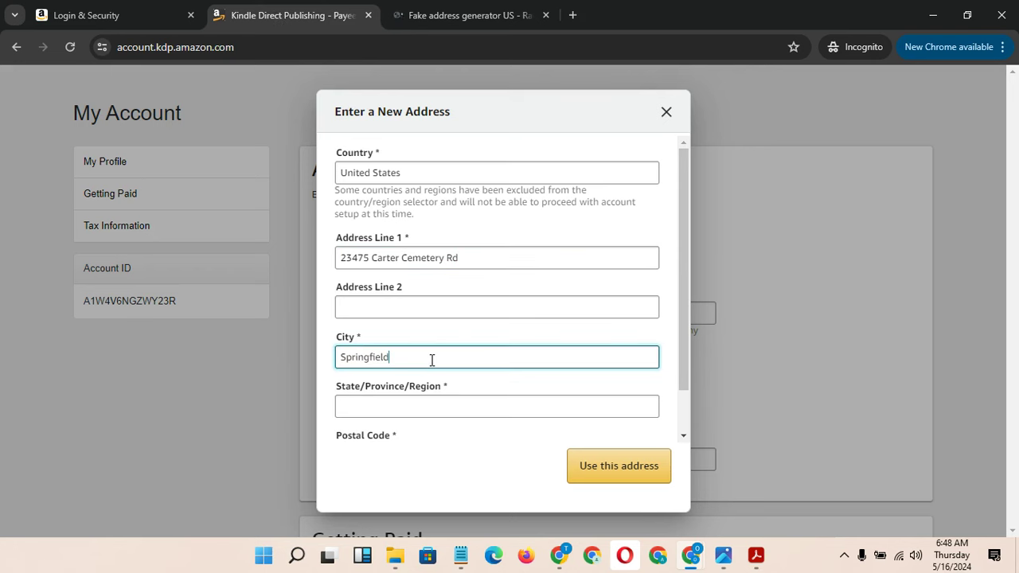
Fill in the generated state, Louisiana, and the generated postal code
left_click(481, 15)
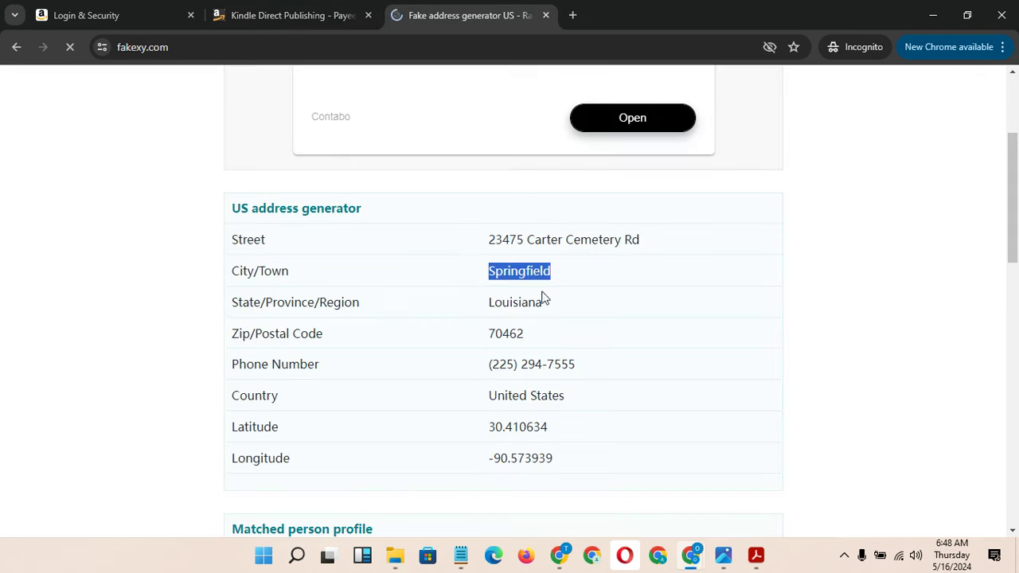
left_click_drag(544, 306, 488, 313)
key("ctrl+c")
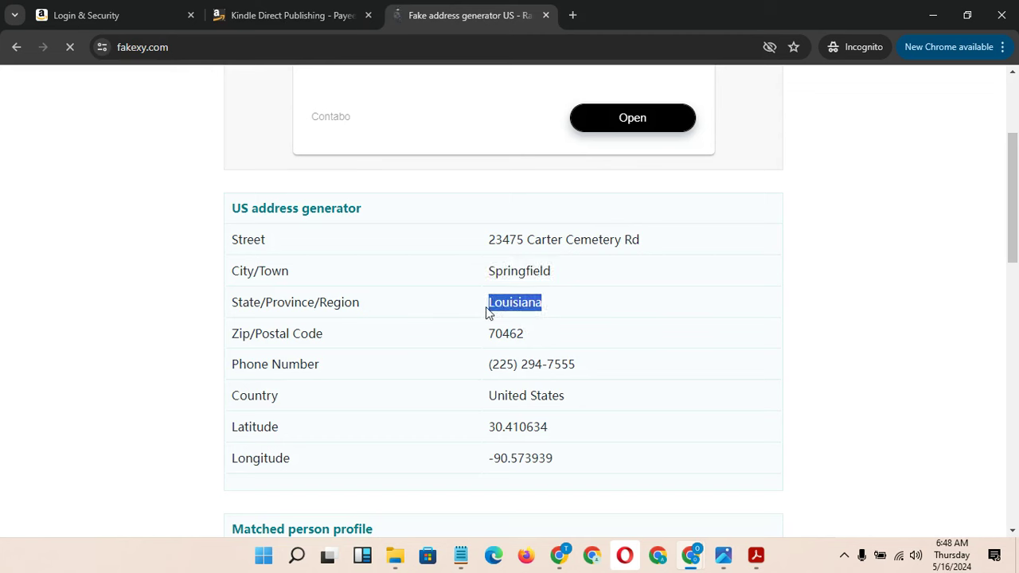
left_click(302, 18)
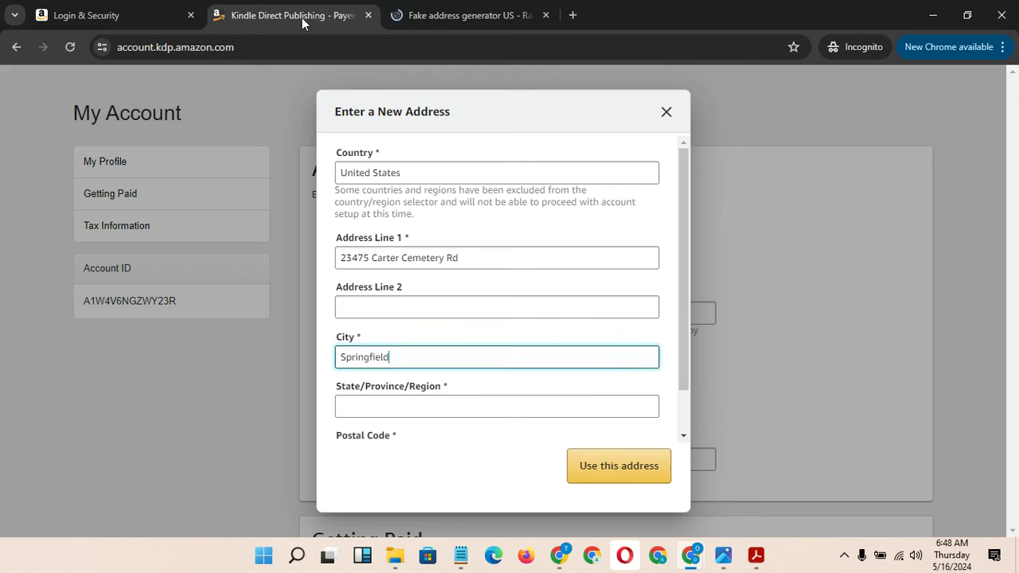
left_click(406, 410)
key("ctrl+v")
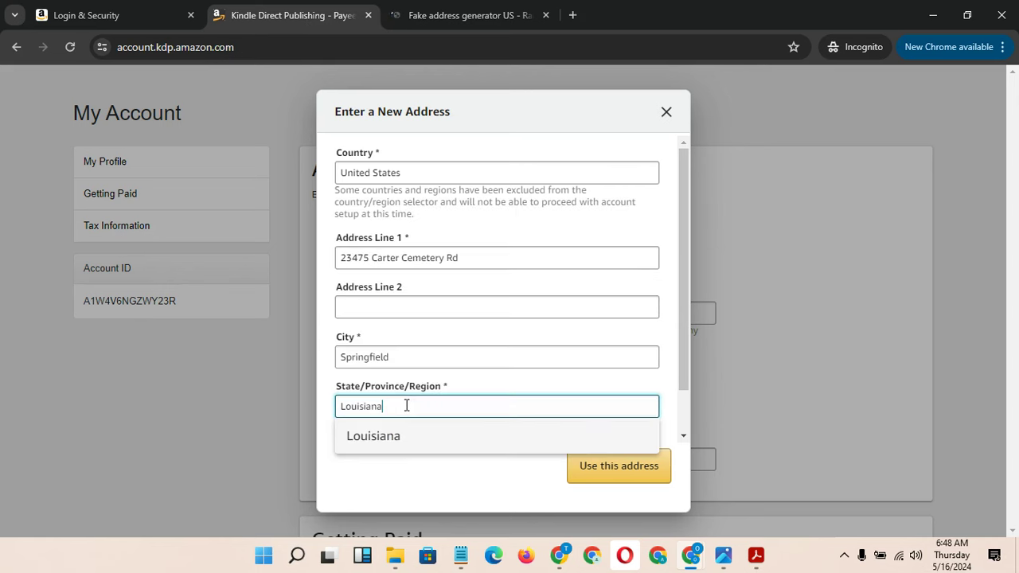
left_click(428, 440)
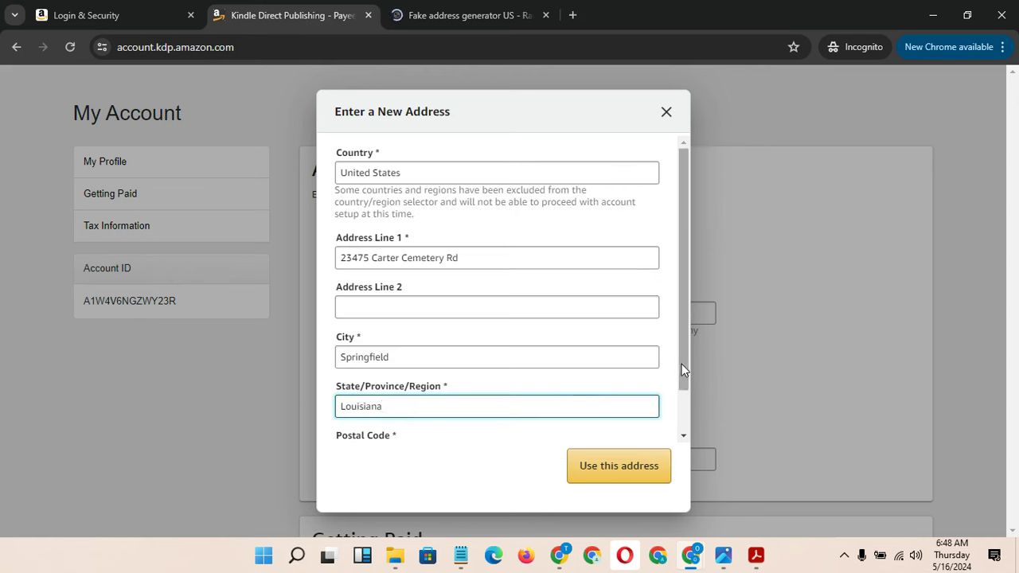
left_click_drag(681, 364, 689, 424)
left_click(452, 16)
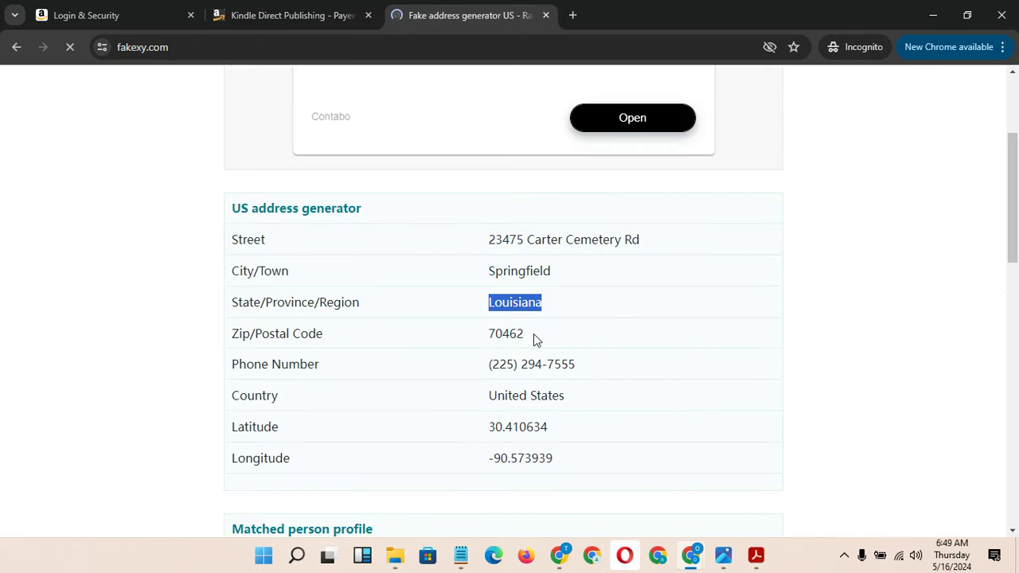
left_click_drag(533, 334, 489, 336)
key("ctrl+c")
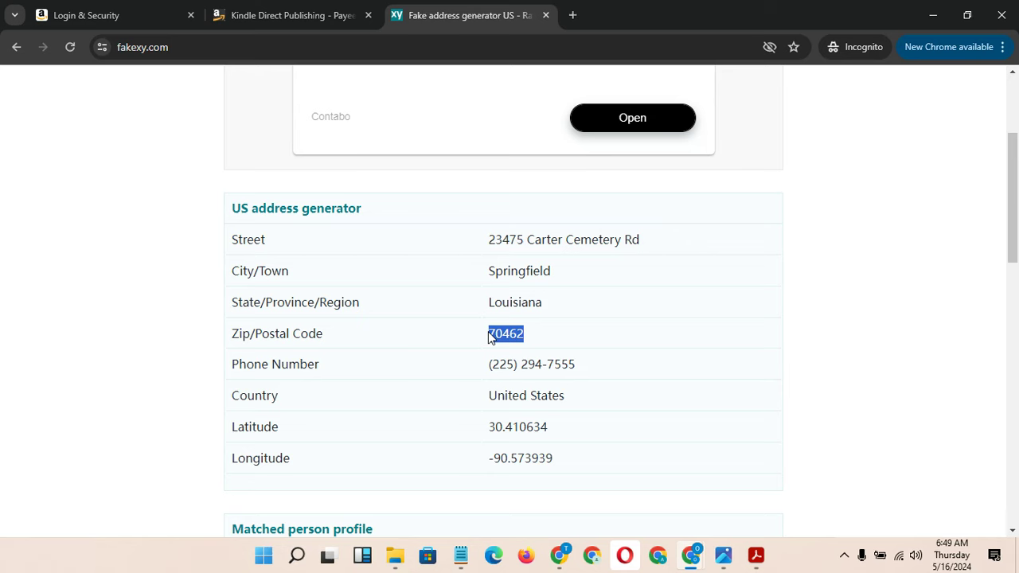
left_click(289, 12)
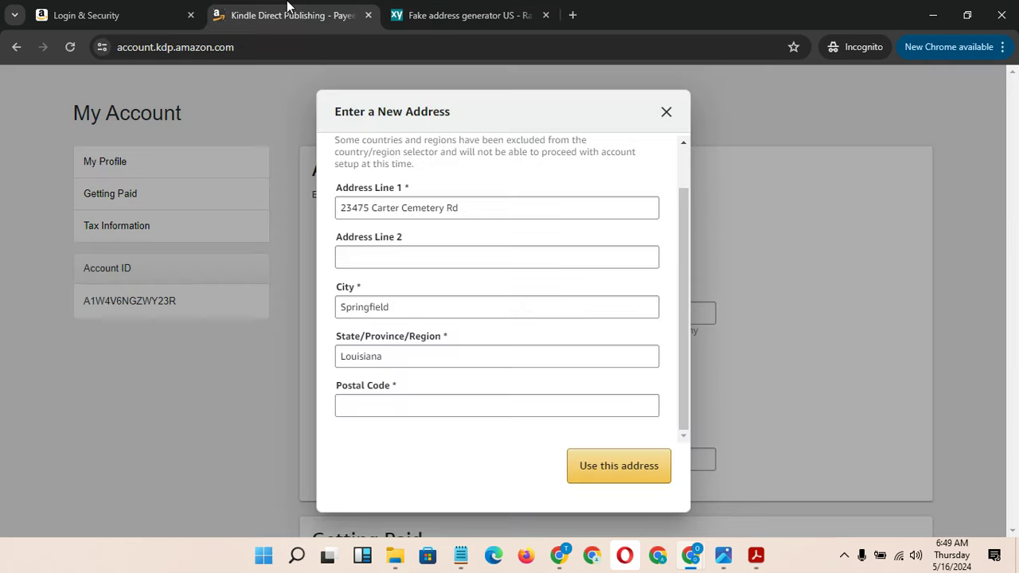
left_click(429, 402)
key("ctrl+v")
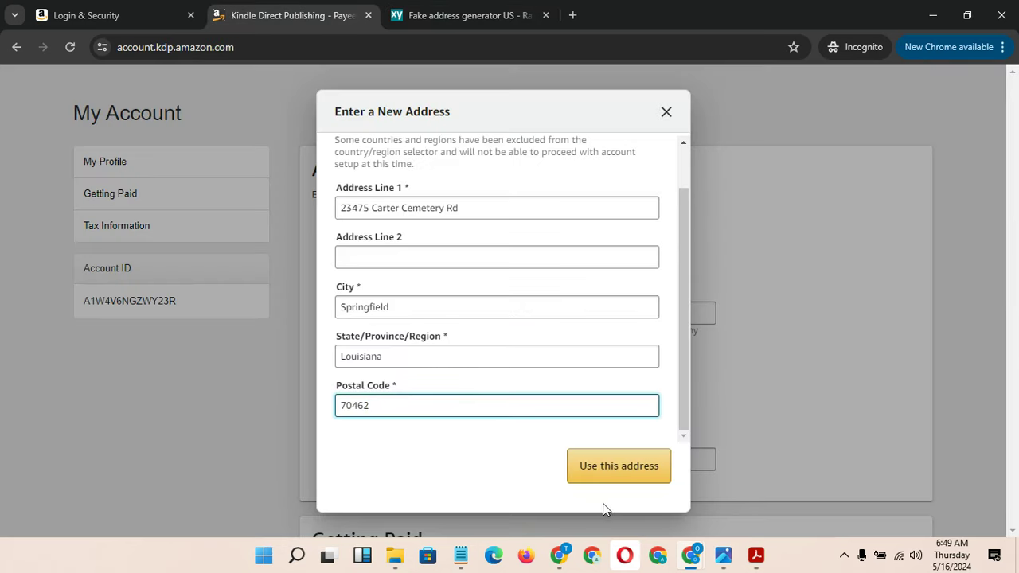
Submit the address, affirm it is valid and confirm the unverified address
left_click(611, 476)
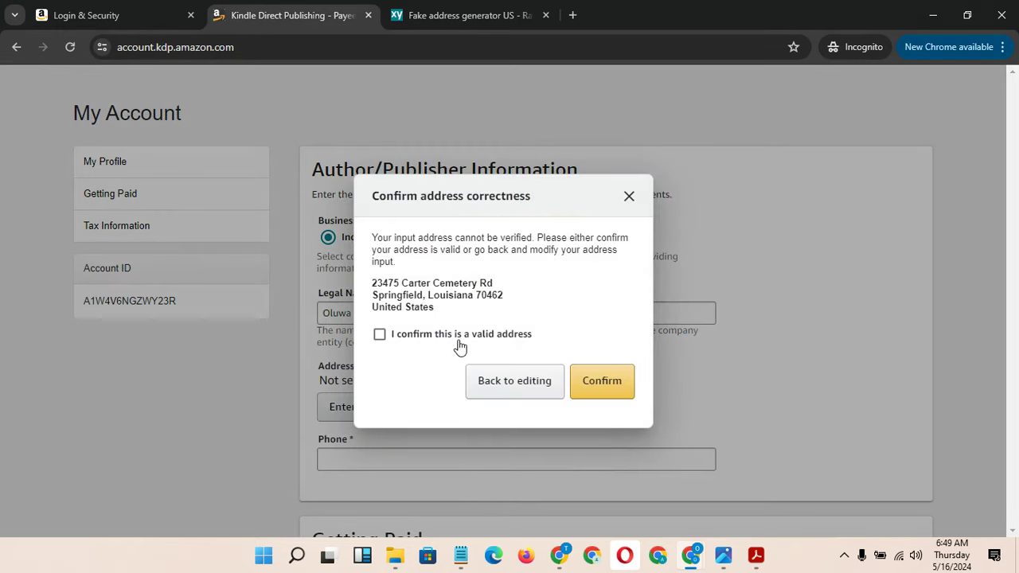
left_click(455, 338)
left_click(617, 382)
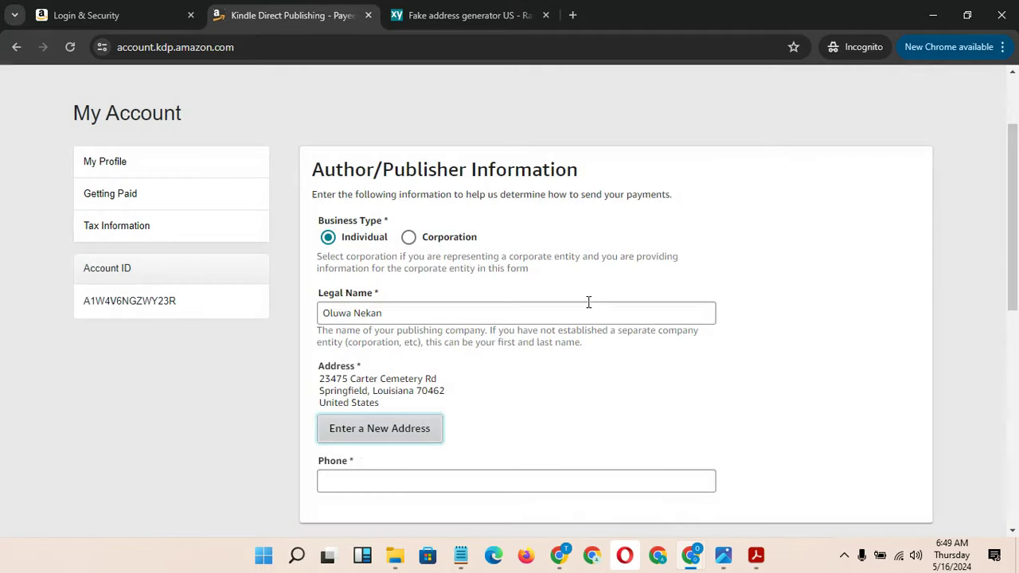
Paste the generated Fakexy phone number into the address bar for editing
left_click(422, 17)
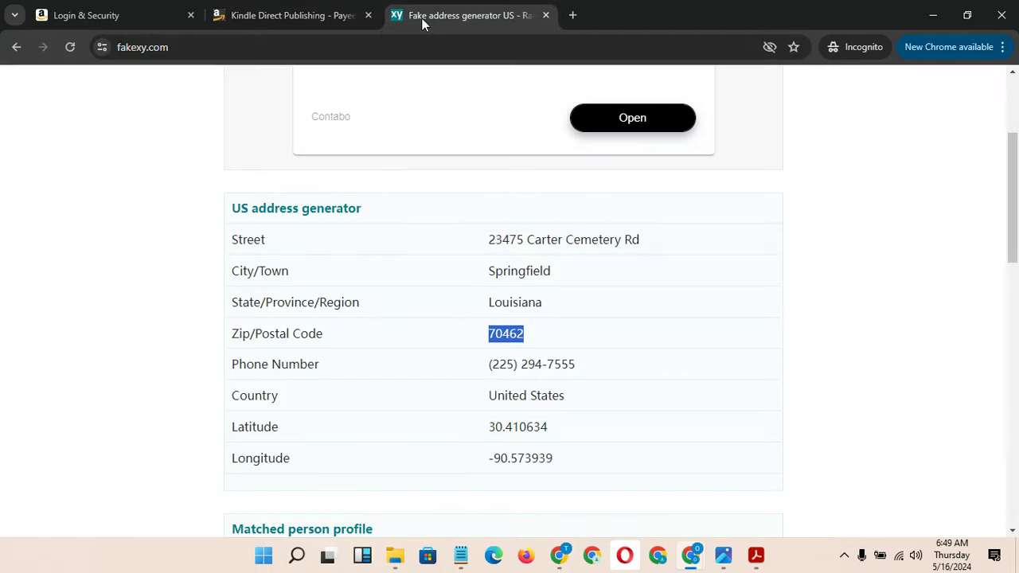
left_click_drag(574, 364, 478, 383)
key("ctrl+c")
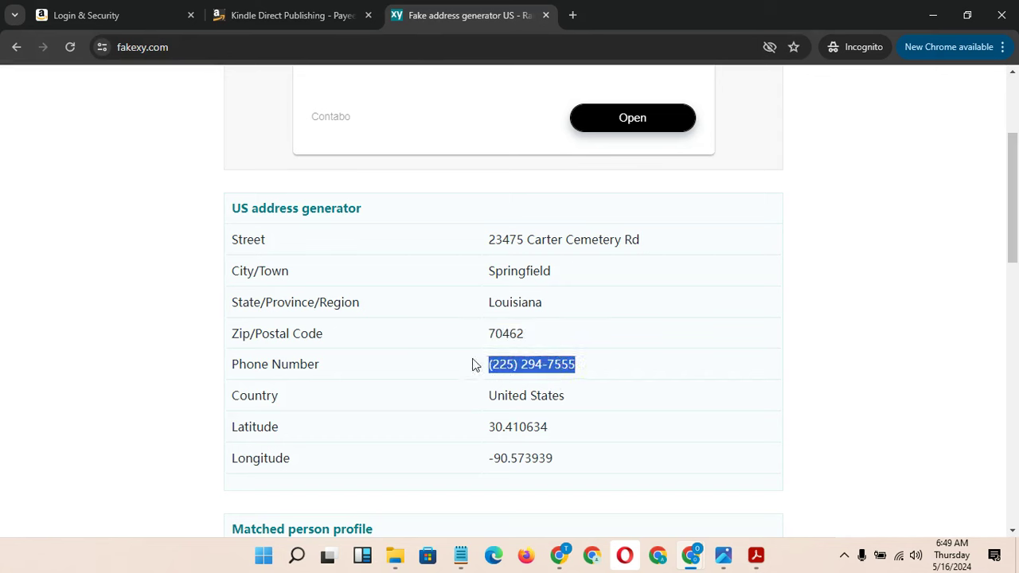
left_click(342, 45)
key("ctrl+v")
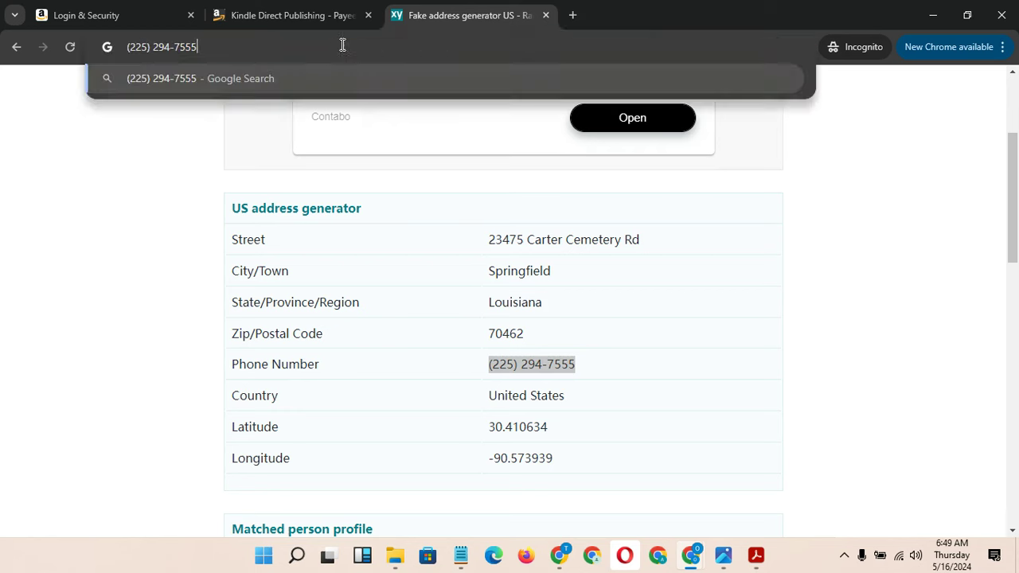
Strip the brackets, space and hyphen, then copy the digits-only phone number
left_click(176, 47)
key("BackSpace")
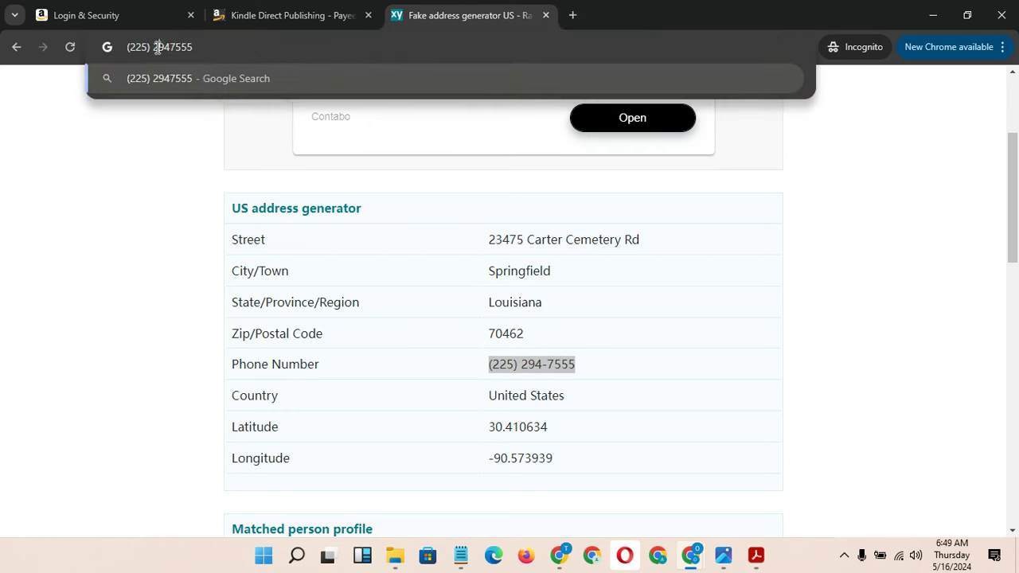
left_click(157, 47)
key("BackSpace")
key("BackSpace")
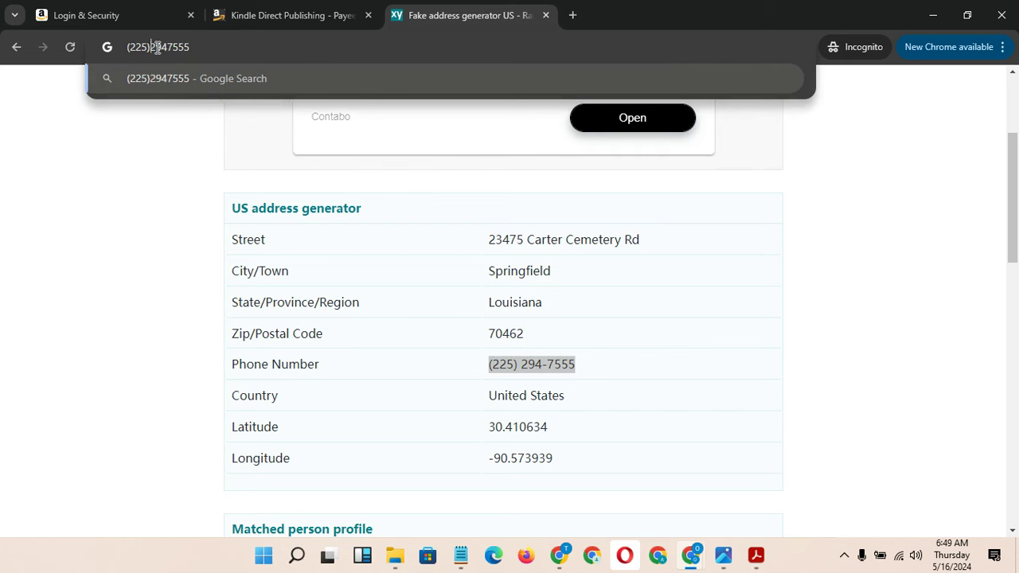
left_click(133, 47)
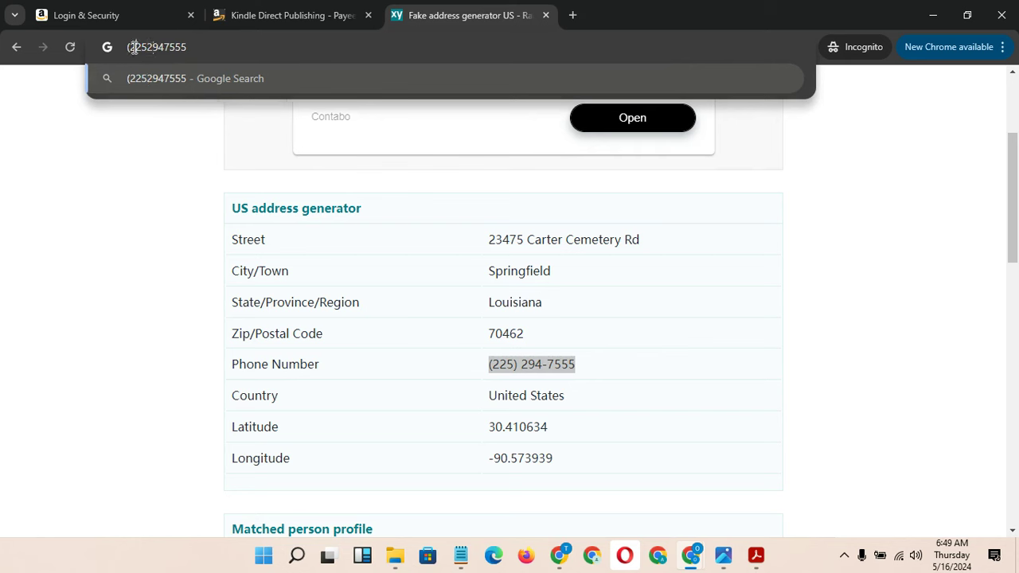
key("BackSpace")
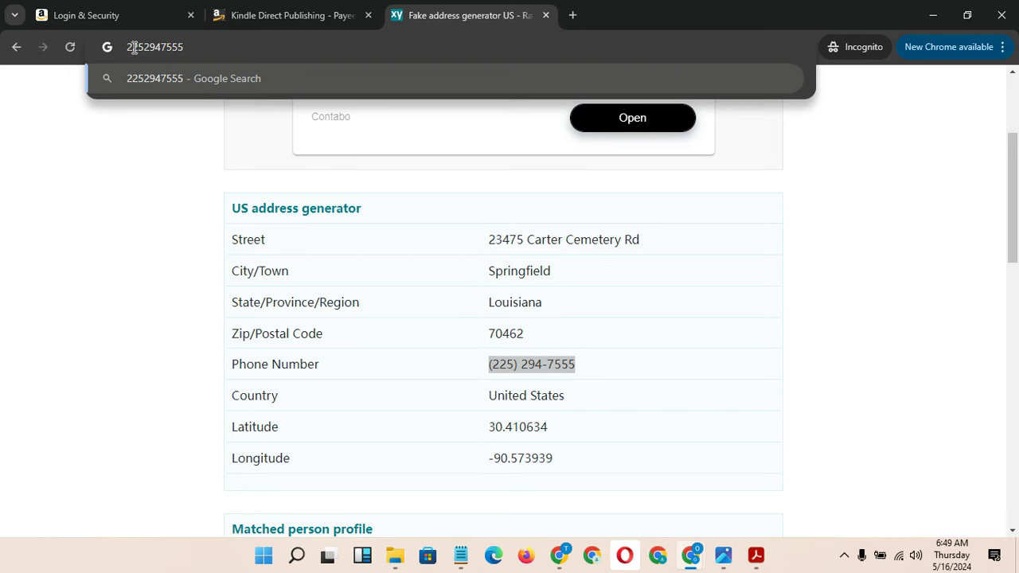
double_click(135, 47)
key("ctrl+c")
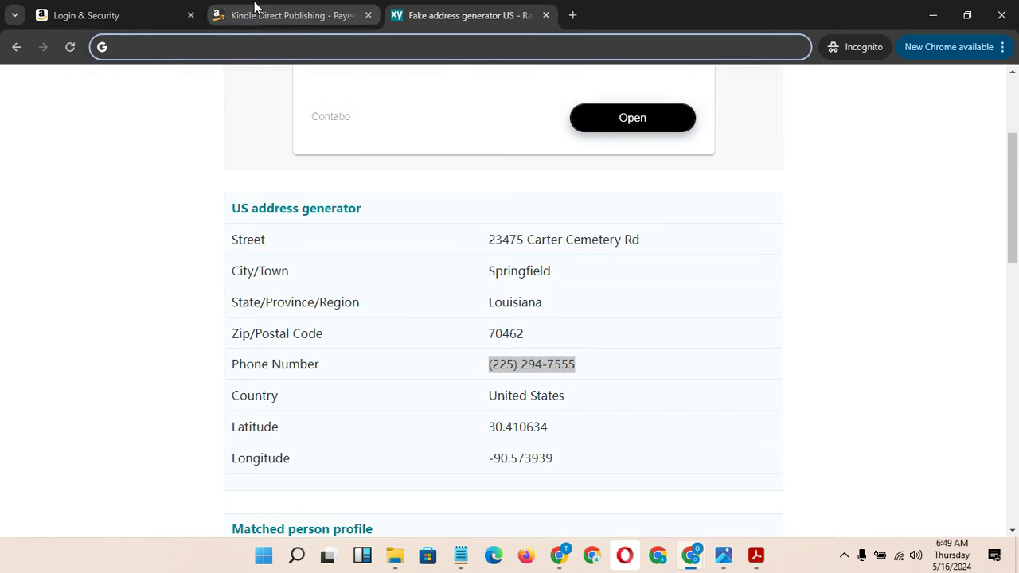
left_click(287, 15)
Paste the cleaned phone number into the Phone field and review the Payoneer bank details
left_click(427, 475)
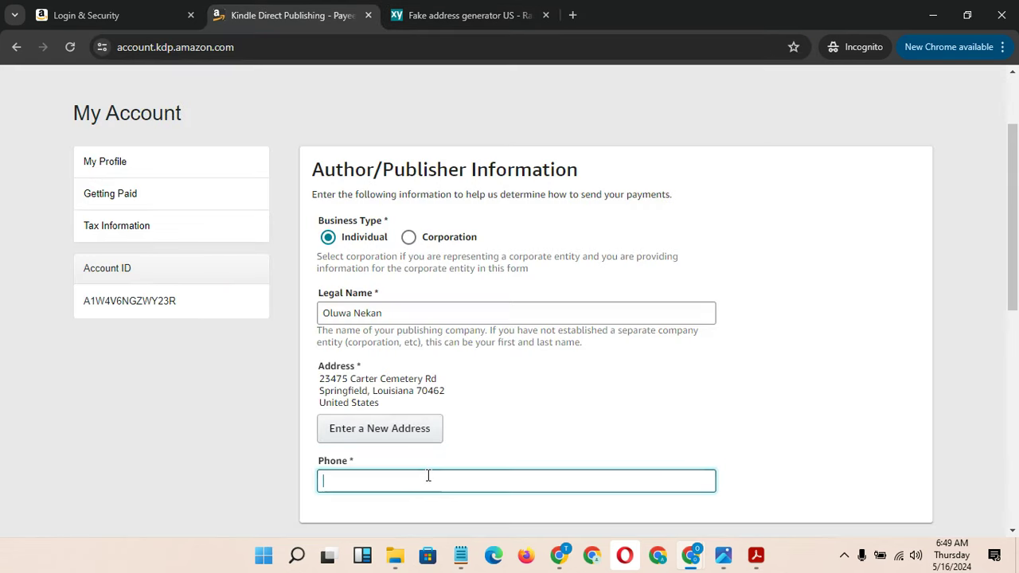
key("ctrl+v")
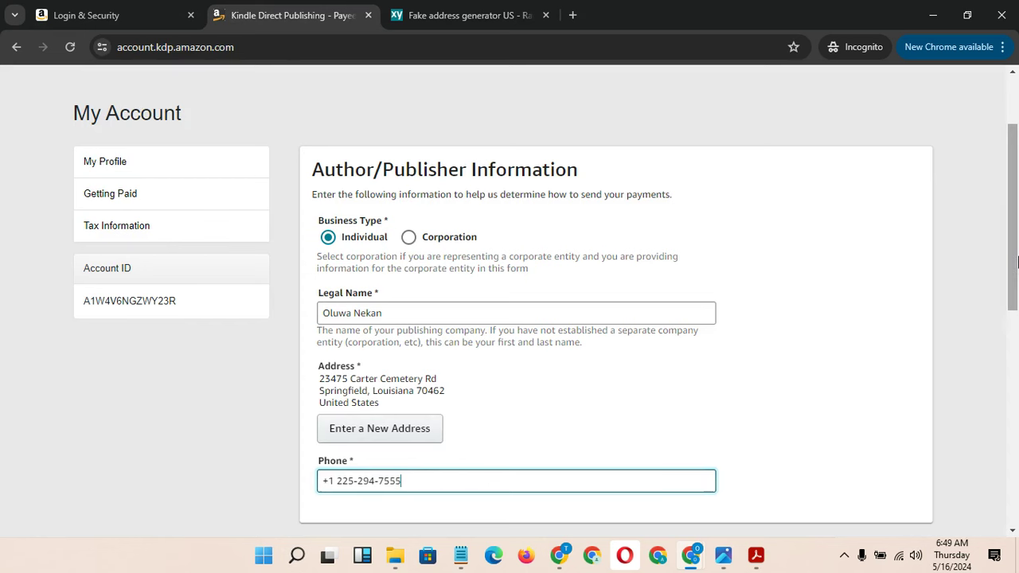
left_click_drag(1016, 263, 1016, 408)
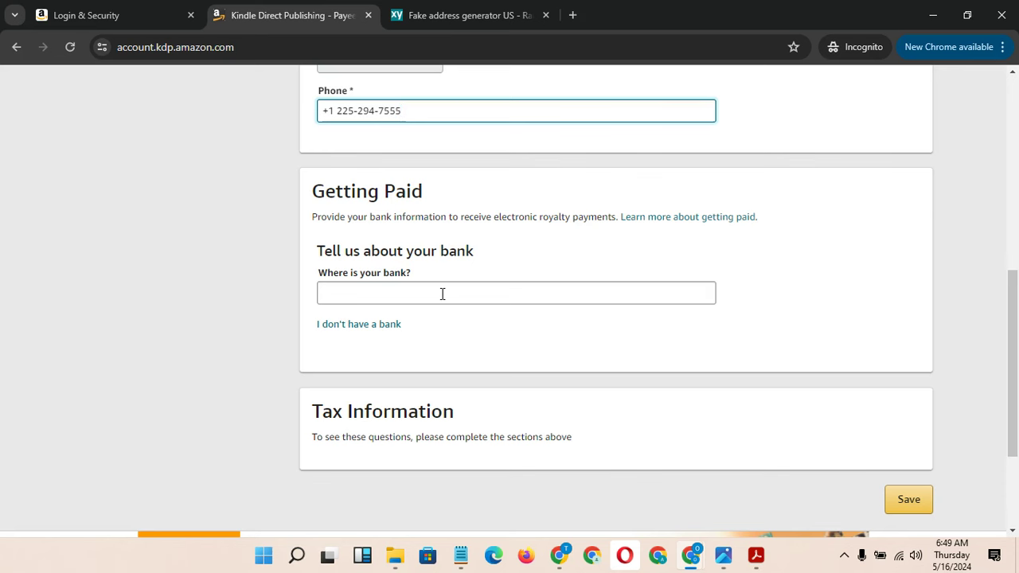
mouse_move(693, 551)
left_click(536, 488)
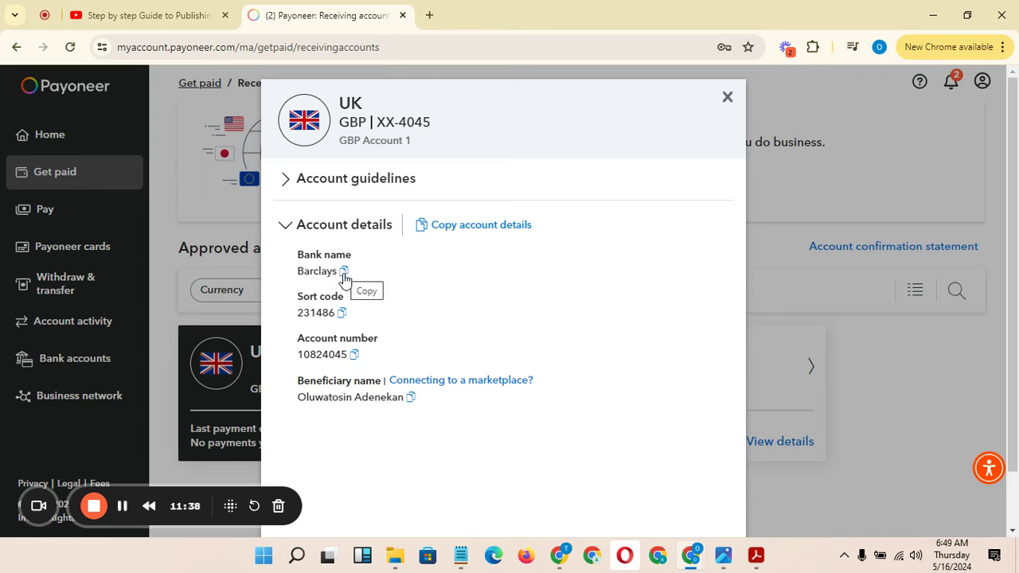
mouse_move(686, 553)
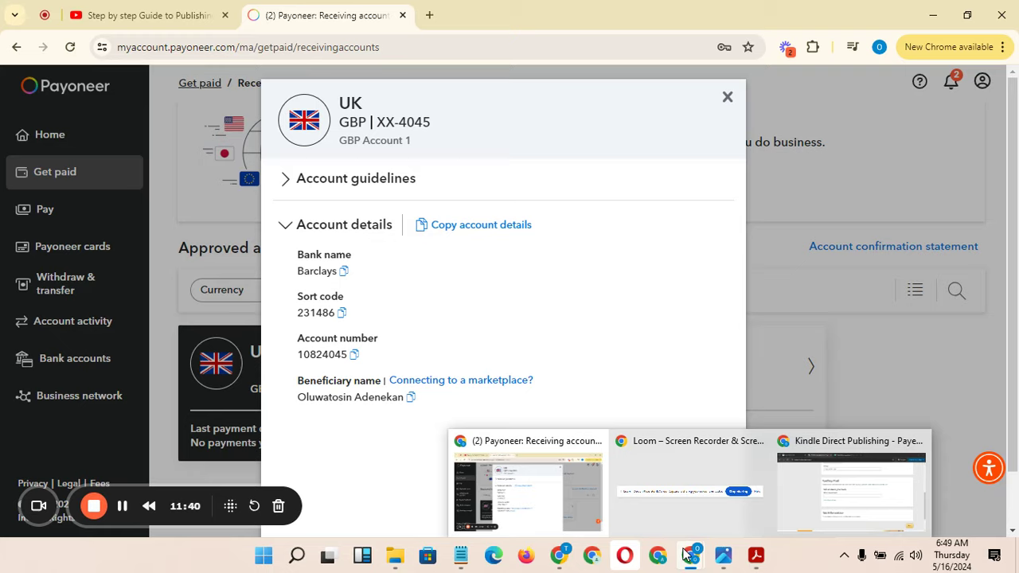
left_click(851, 513)
Set 'Where is your bank?' to United Kingdom, matching the Payoneer UK account
left_click(474, 297)
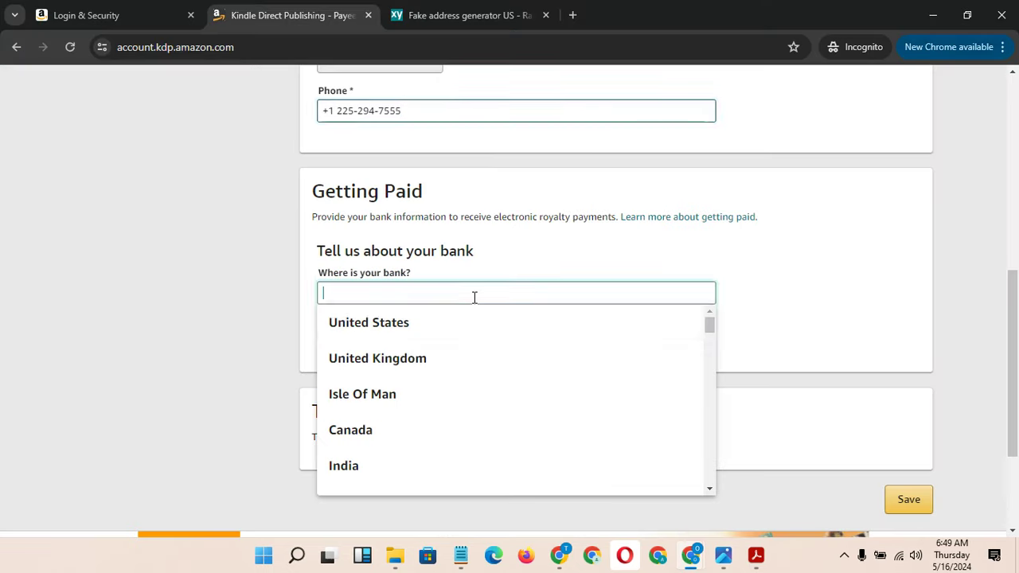
left_click(484, 360)
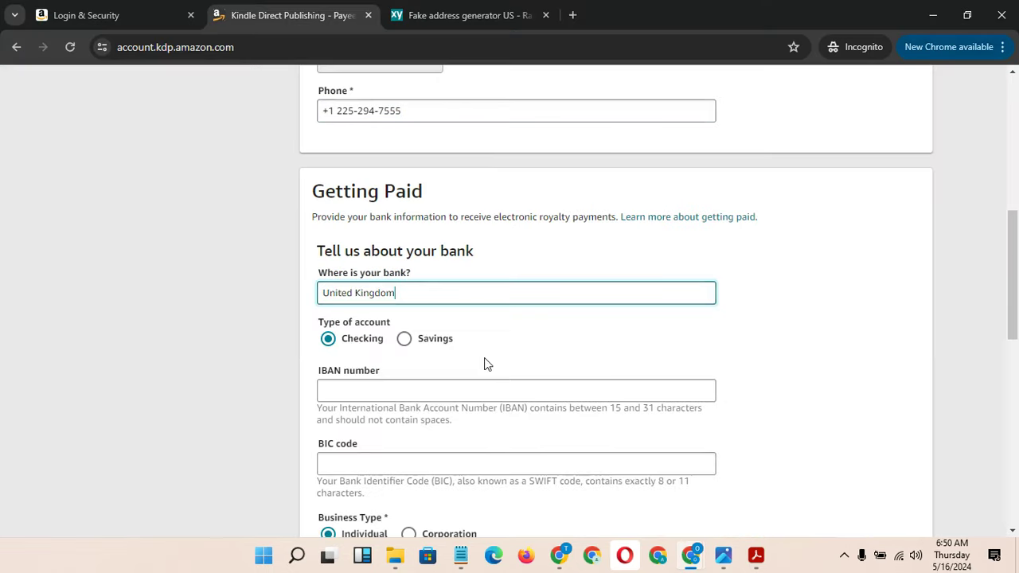
mouse_move(680, 548)
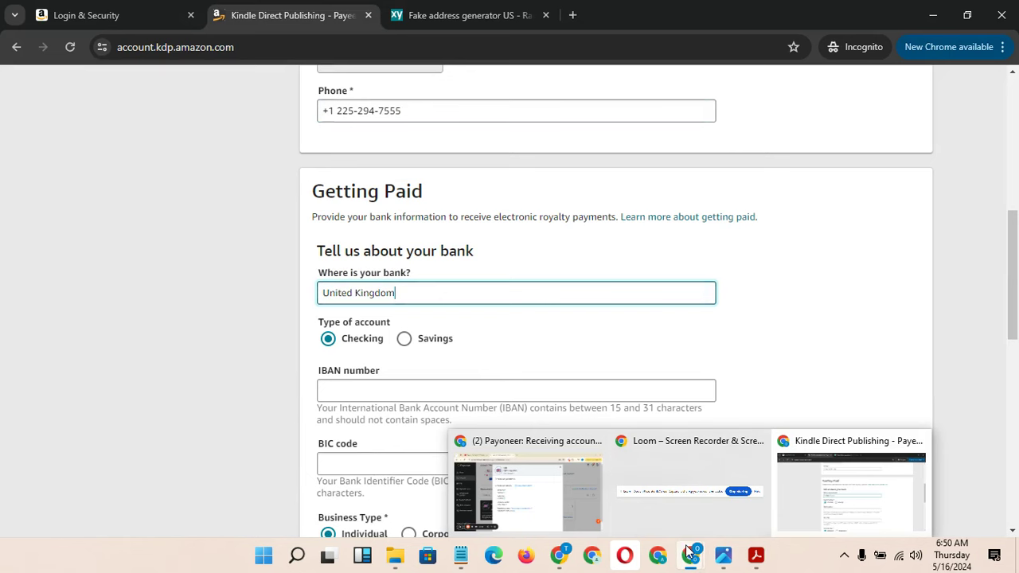
mouse_move(613, 507)
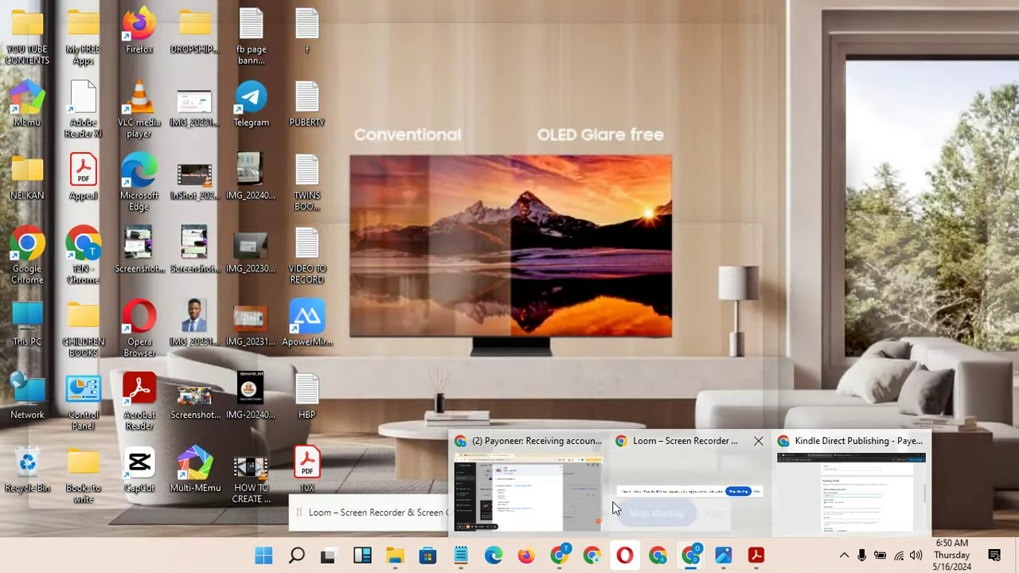
left_click(557, 489)
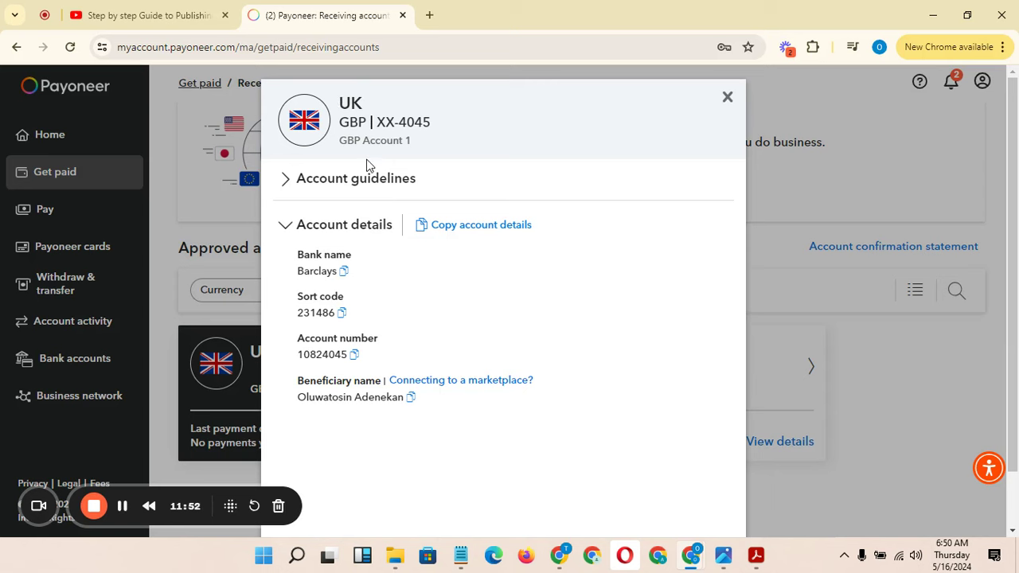
mouse_move(695, 561)
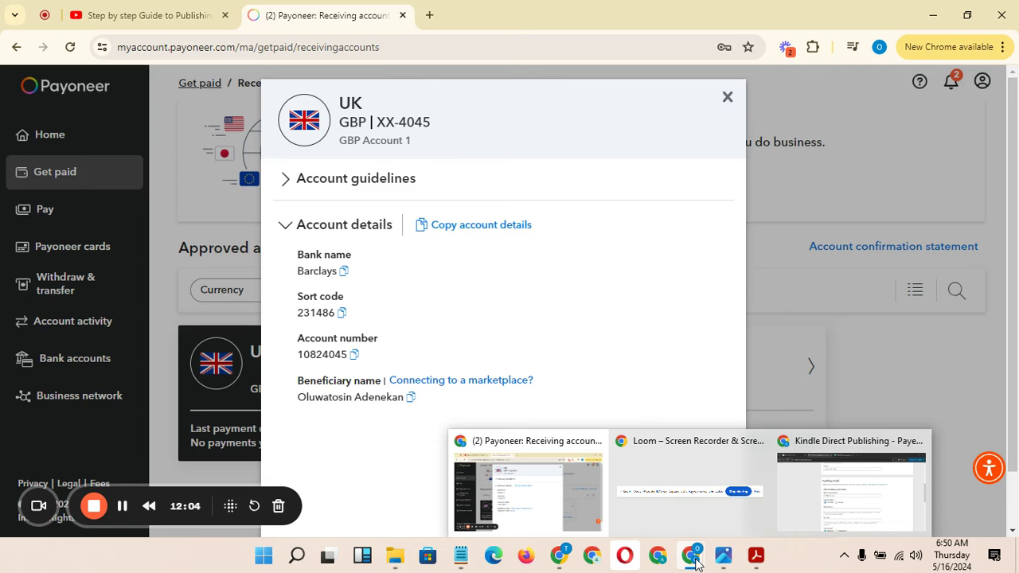
mouse_move(847, 516)
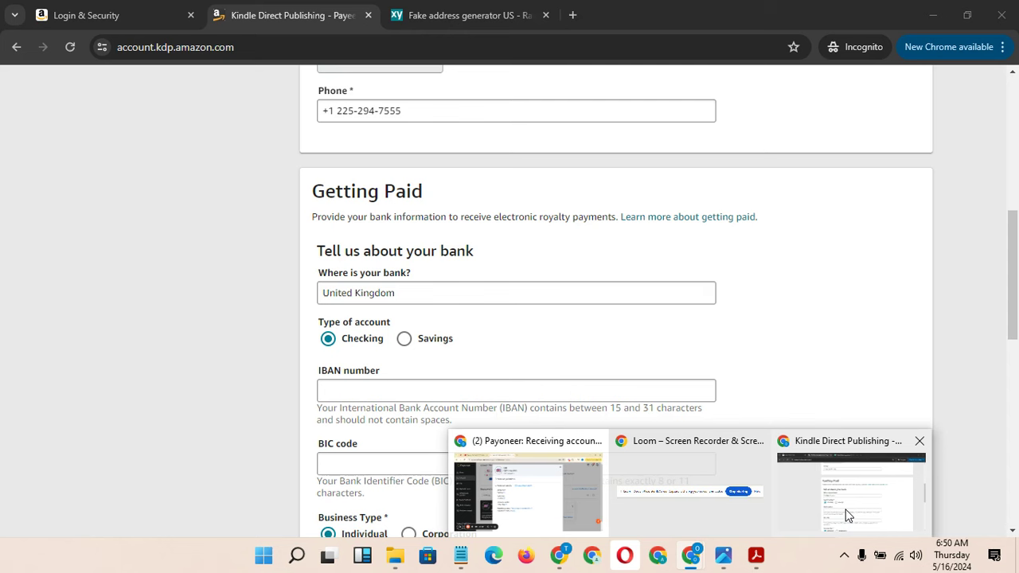
left_click(847, 516)
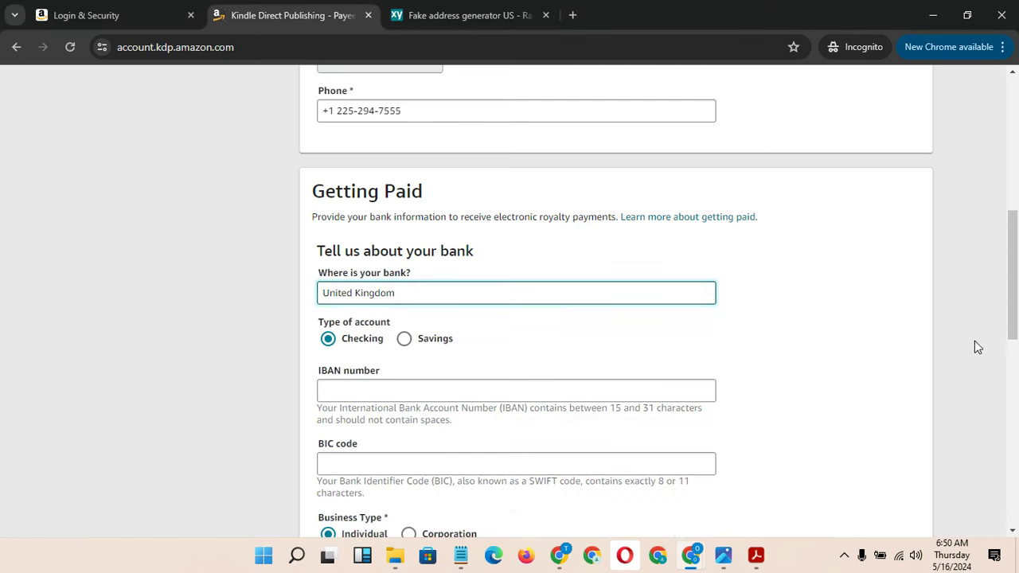
left_click_drag(1014, 314, 1014, 375)
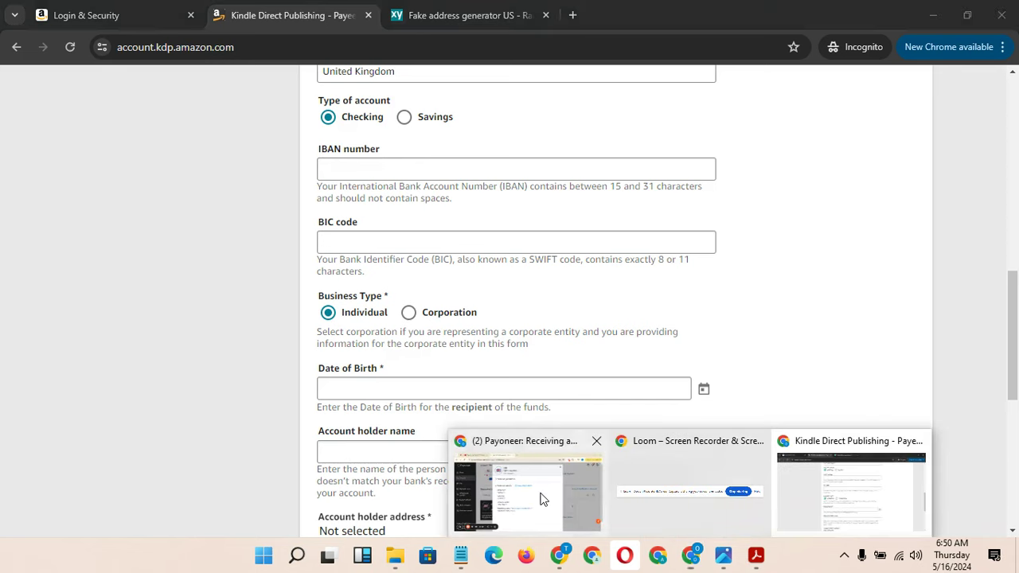
Paste the Payoneer UK account number into the IBAN number field
left_click(542, 496)
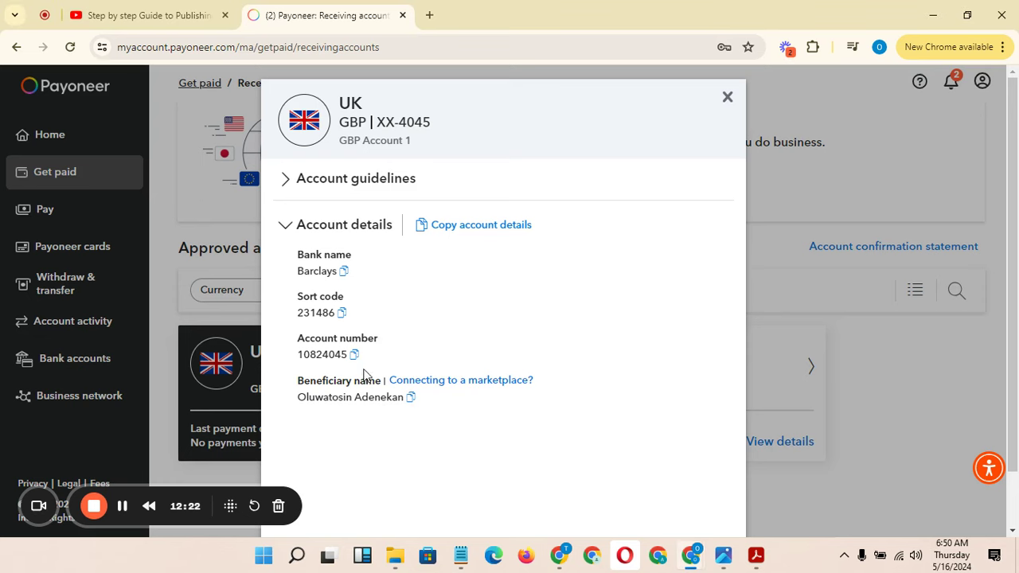
left_click(354, 356)
mouse_move(691, 561)
left_click(854, 512)
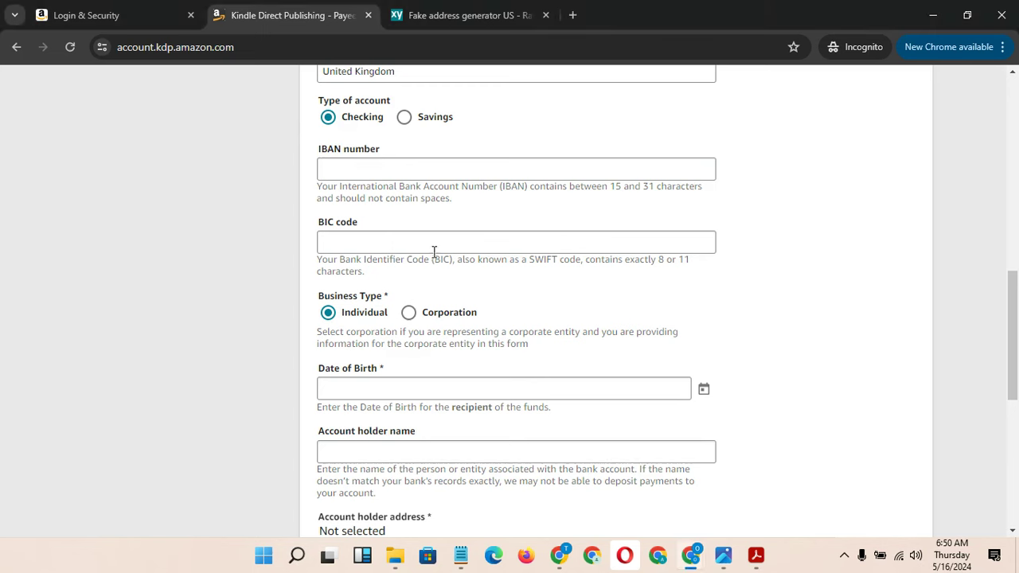
left_click(381, 164)
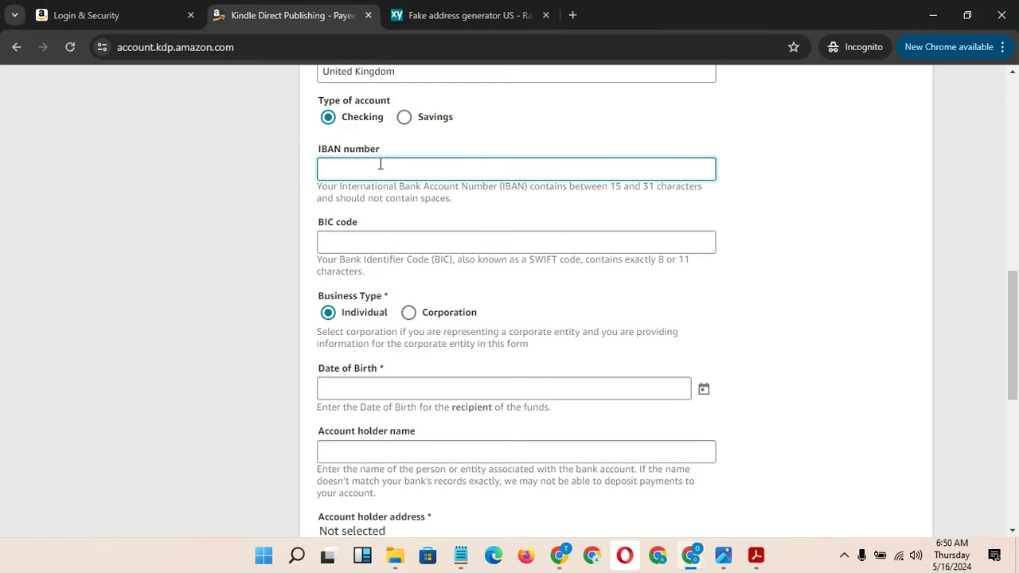
key("ctrl+v")
Enter the Payoneer UK sort code in the BIC code field
mouse_move(691, 555)
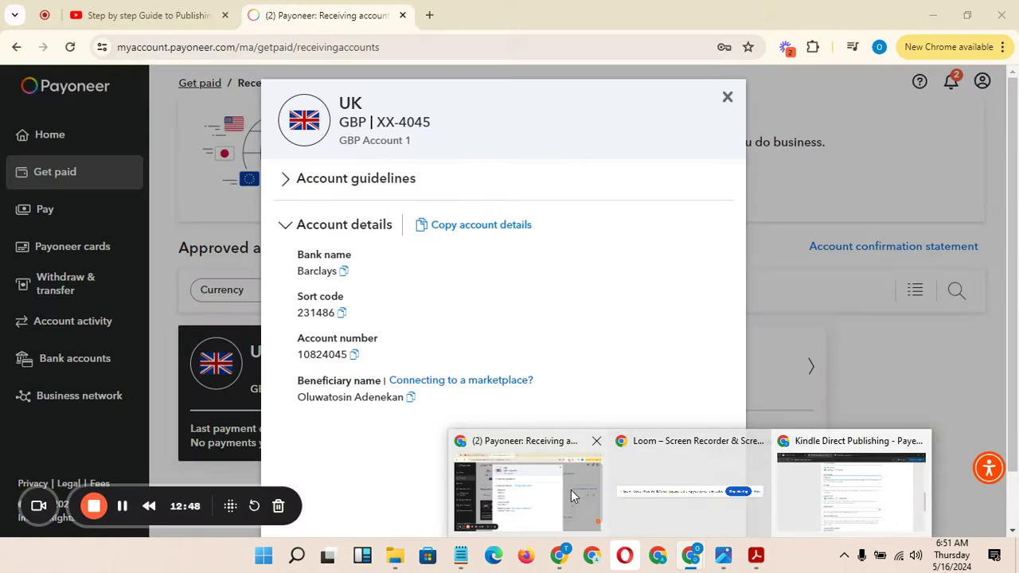
left_click(571, 489)
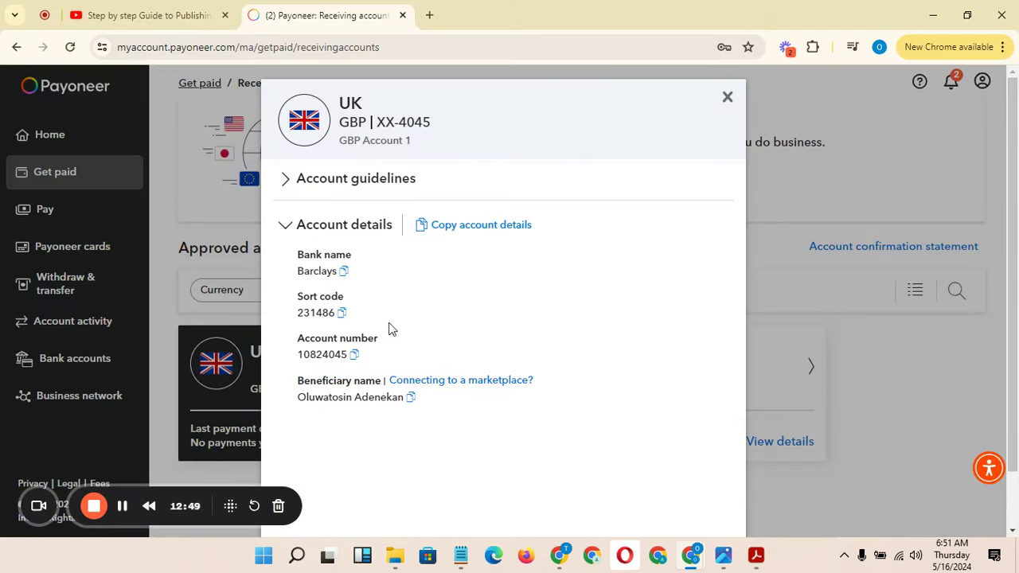
left_click(341, 314)
mouse_move(691, 555)
left_click(823, 499)
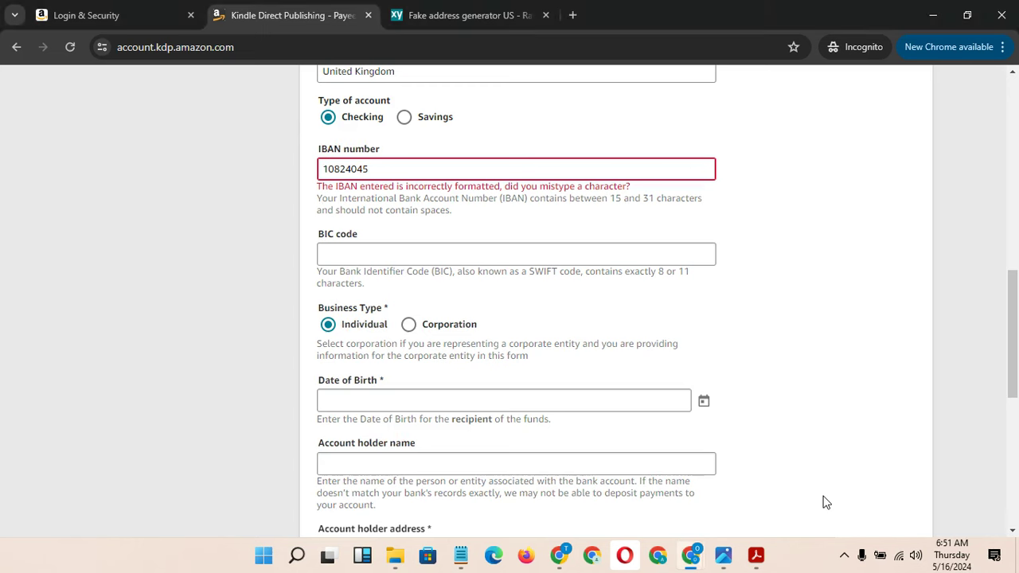
left_click(503, 253)
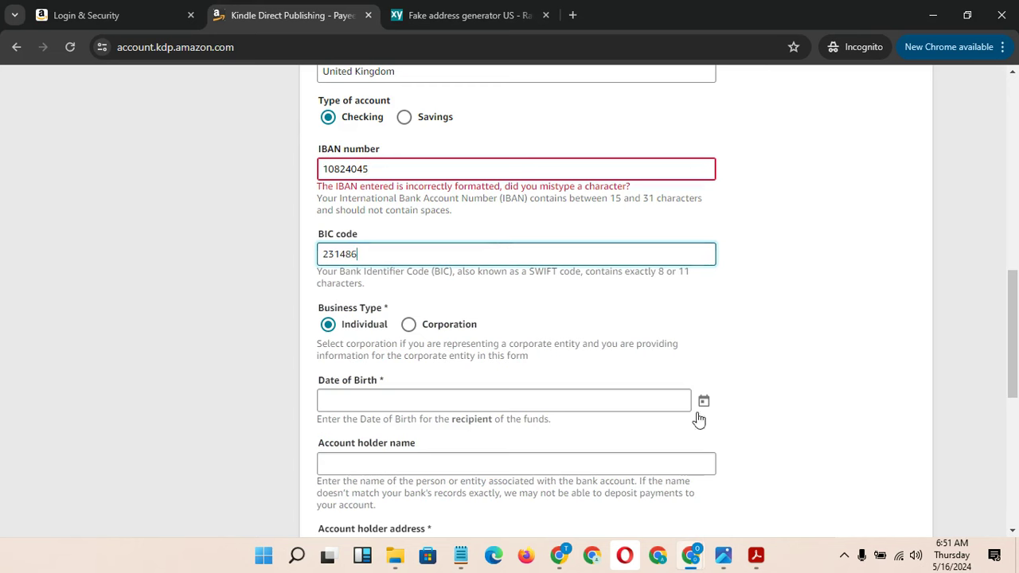
mouse_move(690, 555)
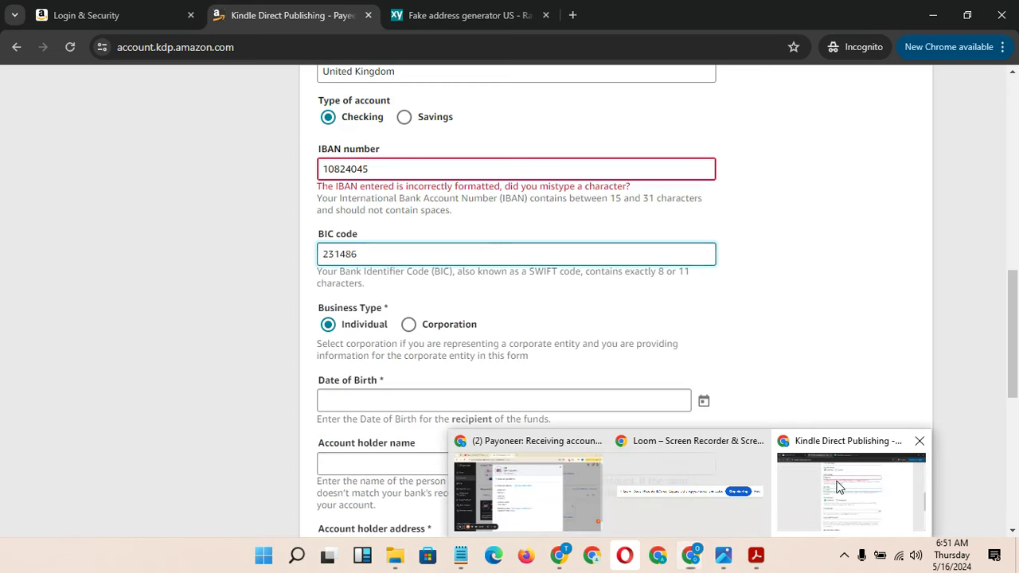
left_click(835, 487)
left_click(578, 415)
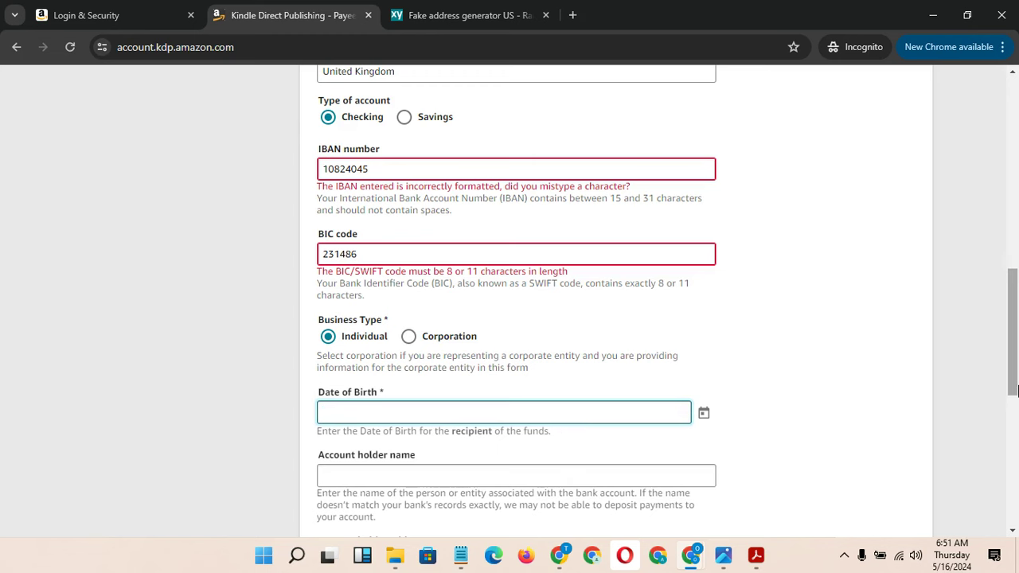
left_click_drag(1010, 378, 1009, 316)
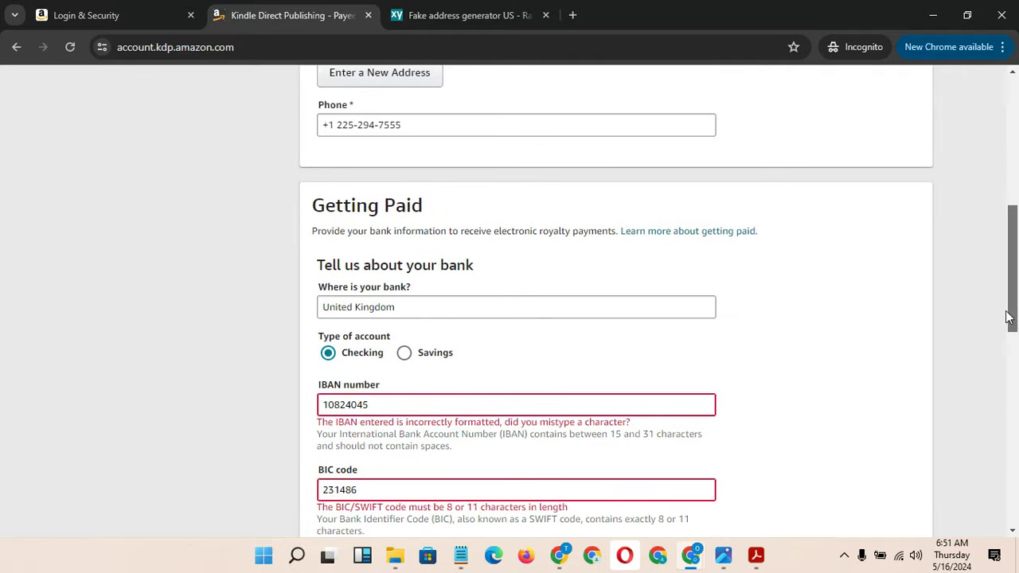
Clear United Kingdom and choose United States as the bank location
left_click(486, 307)
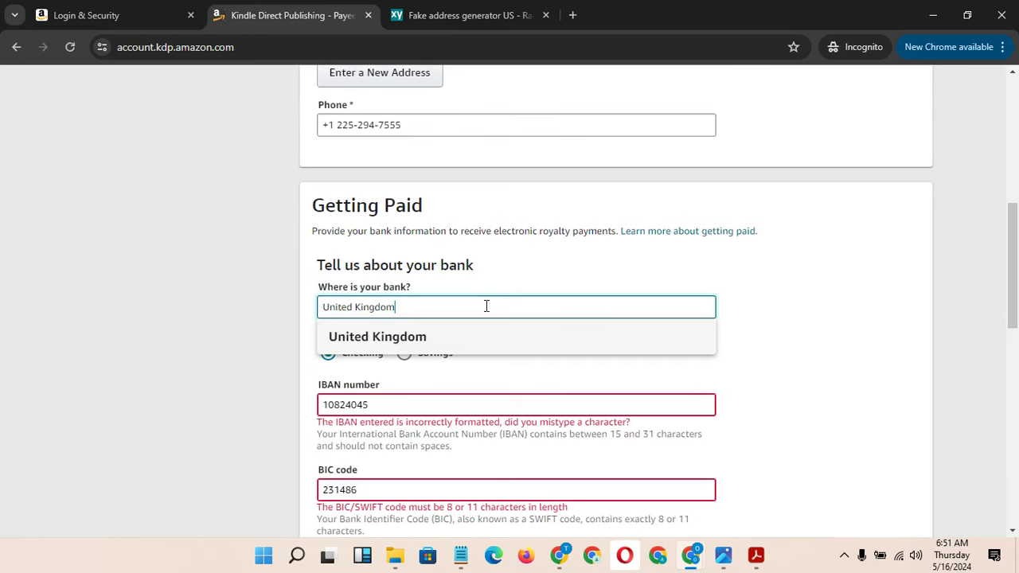
key("ctrl+a")
key("BackSpace")
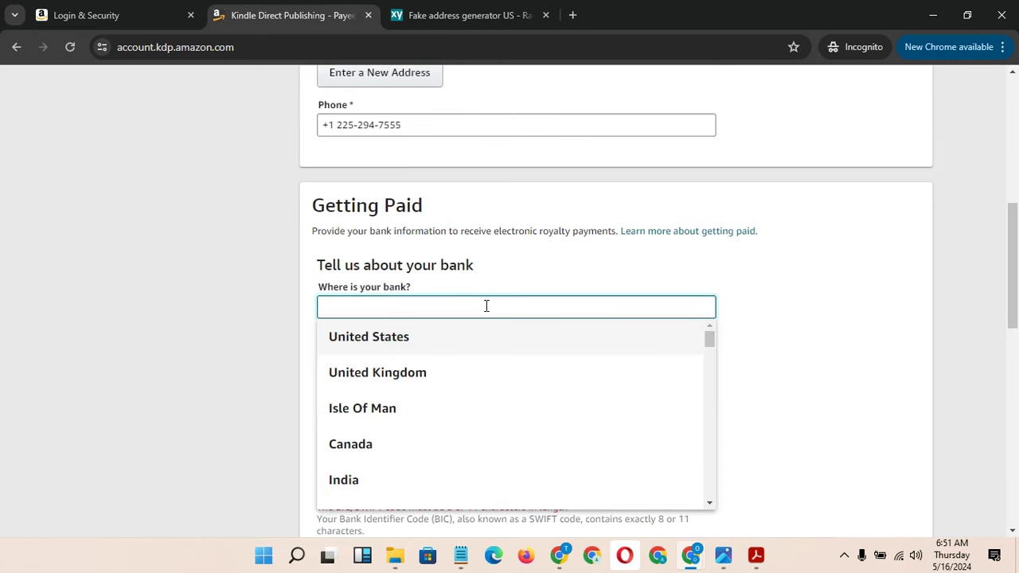
left_click(423, 339)
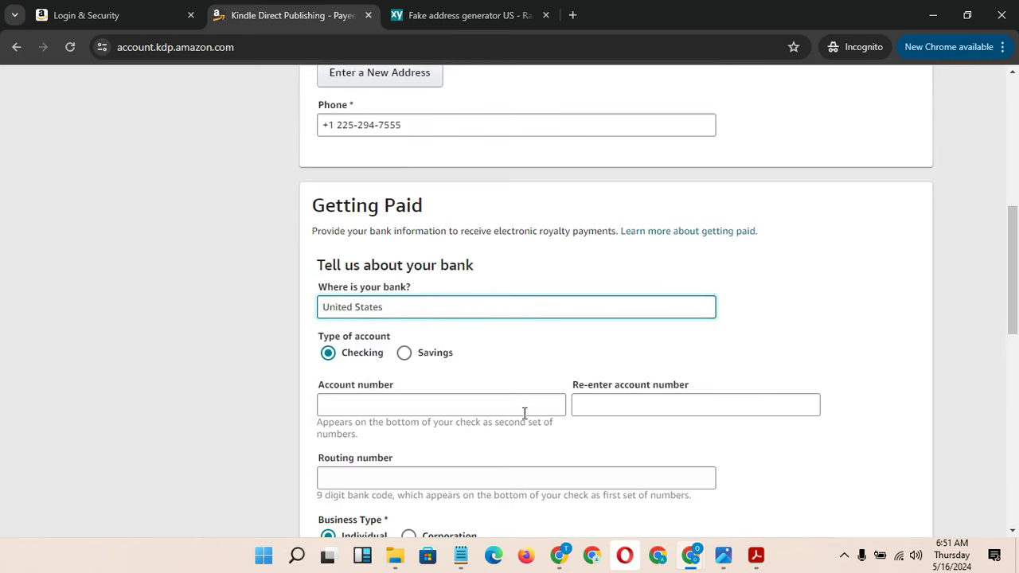
mouse_move(691, 555)
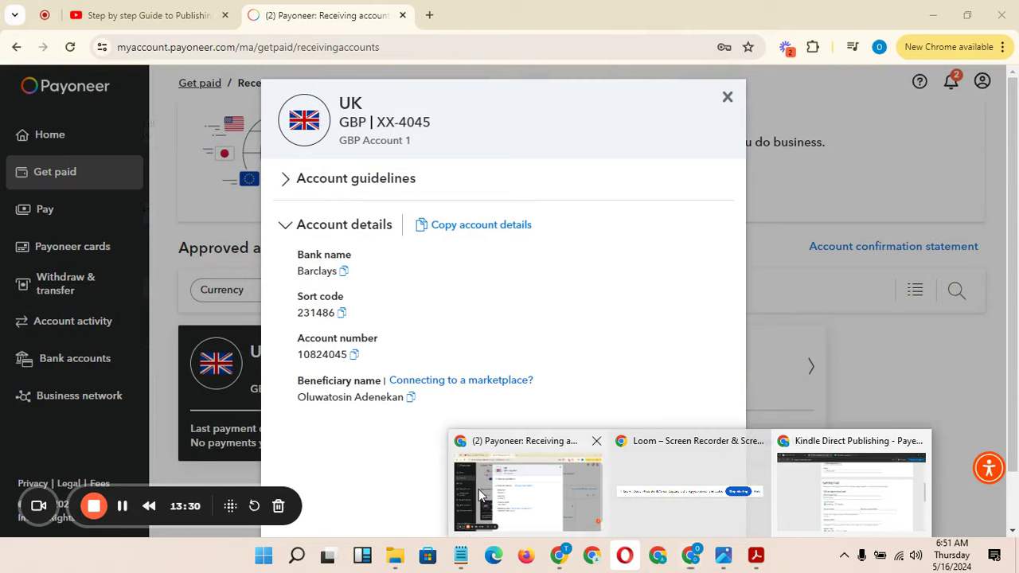
In Payoneer, close the UK account details and open the USA receiving account
left_click(528, 485)
left_click(727, 98)
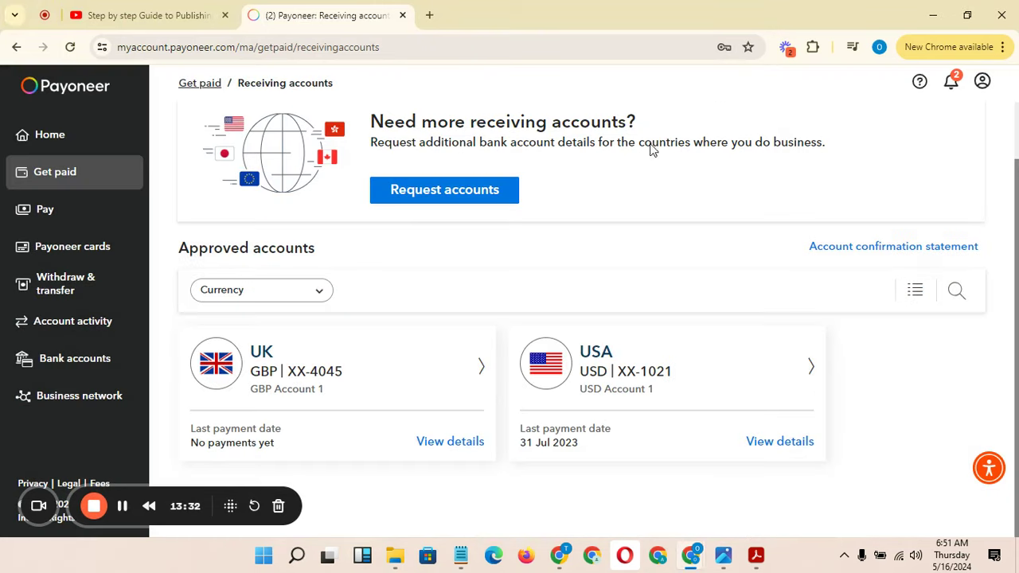
left_click(616, 398)
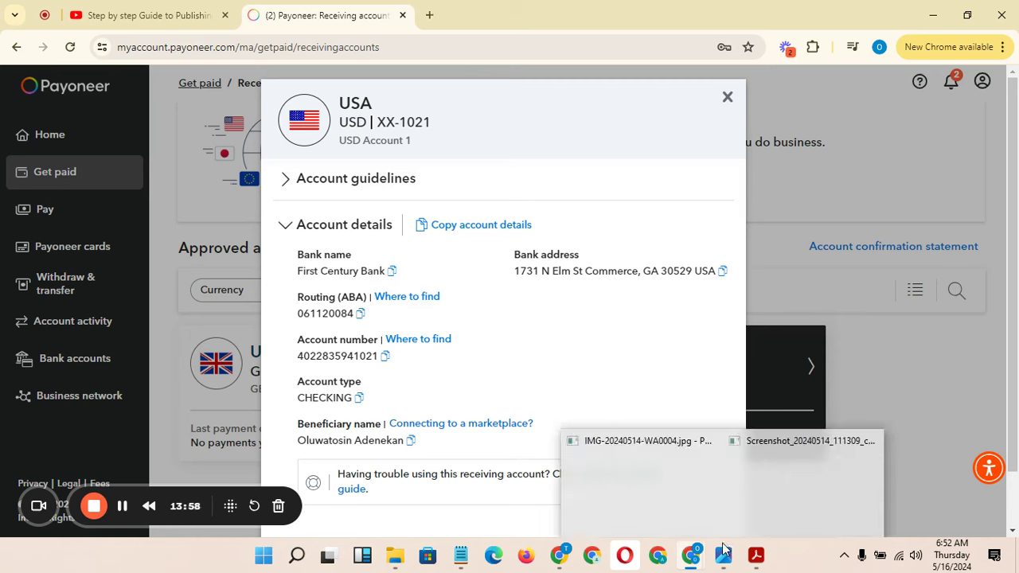
Copy the USA USD account number and go back to the KDP bank form
mouse_move(689, 562)
left_click(867, 513)
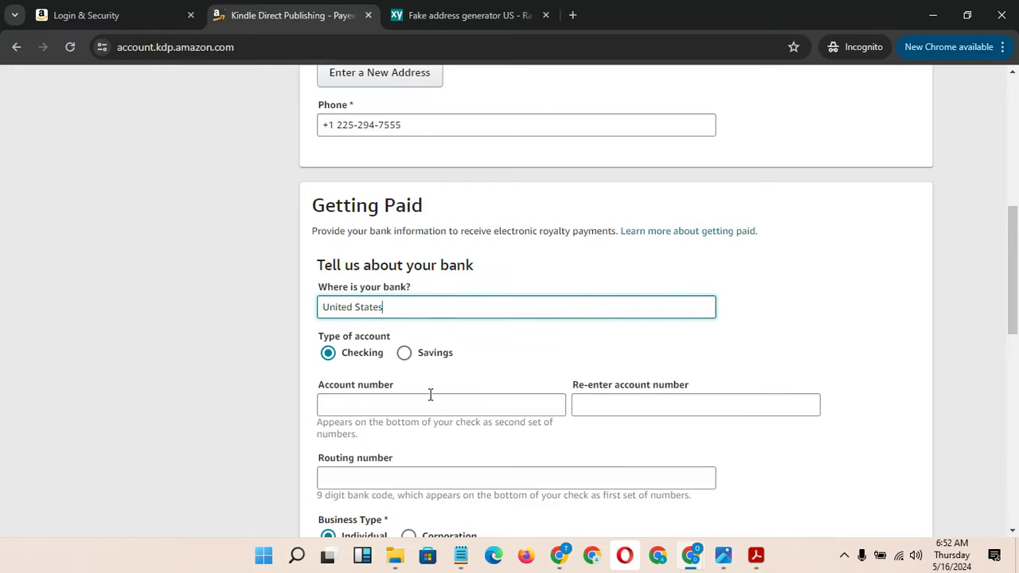
mouse_move(695, 561)
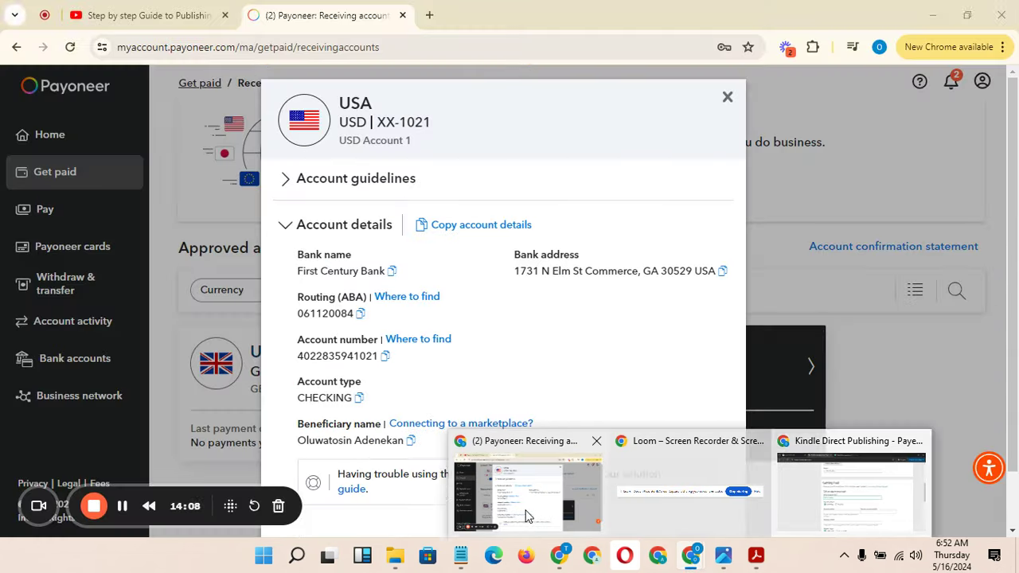
left_click(531, 518)
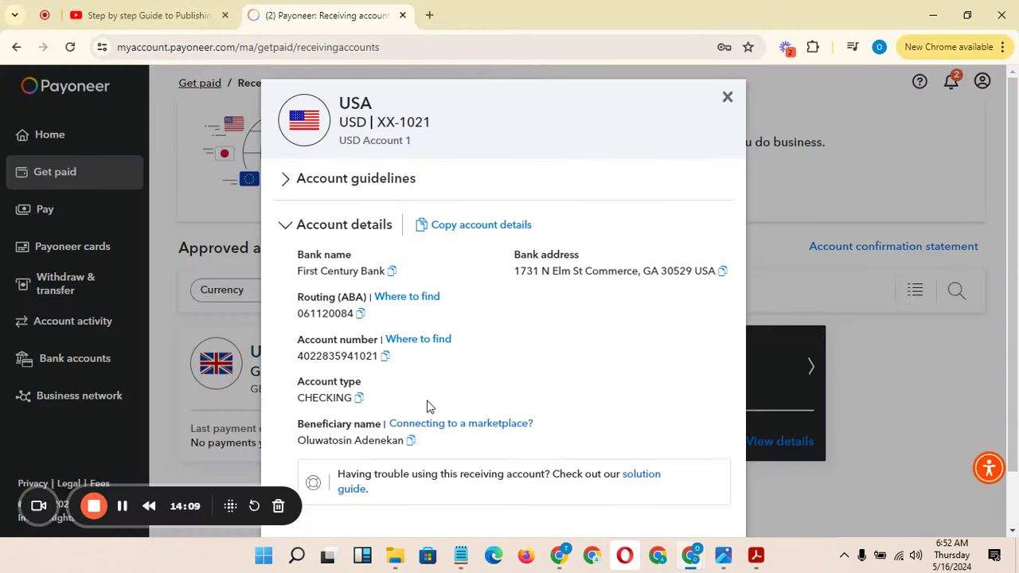
left_click(385, 356)
mouse_move(742, 561)
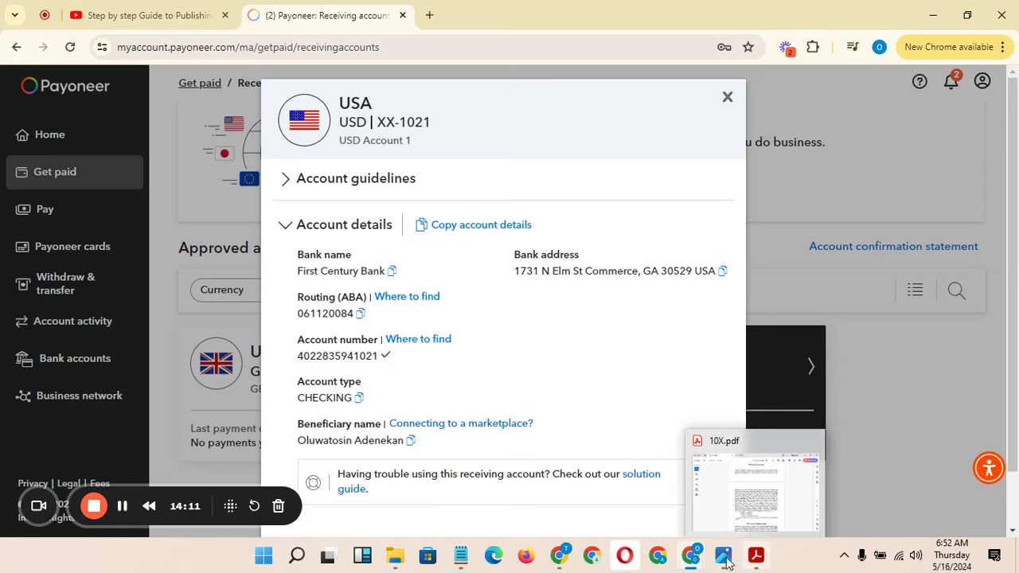
mouse_move(691, 557)
left_click(850, 506)
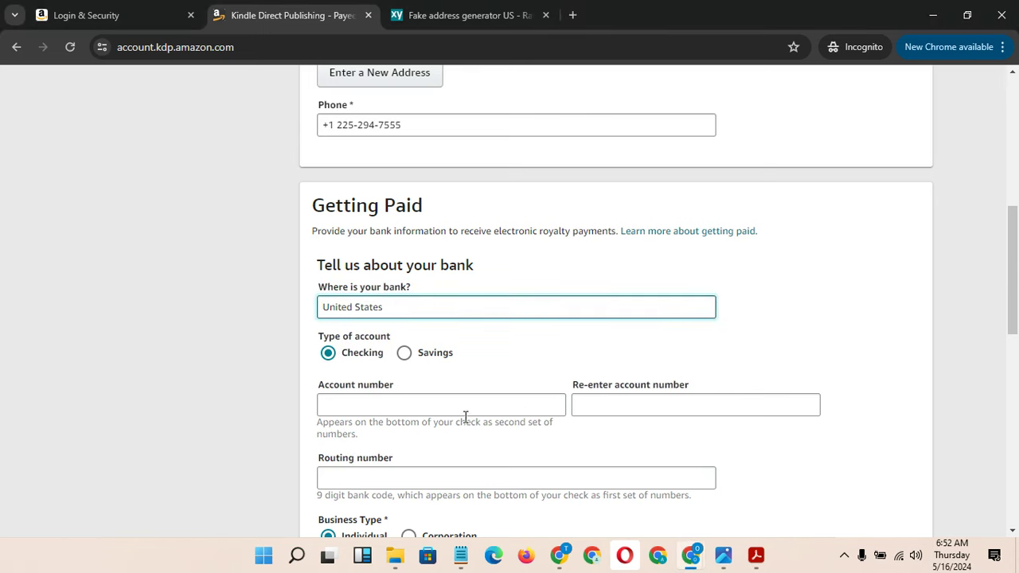
Paste the Payoneer account number into both the account number and confirmation fields
left_click(434, 410)
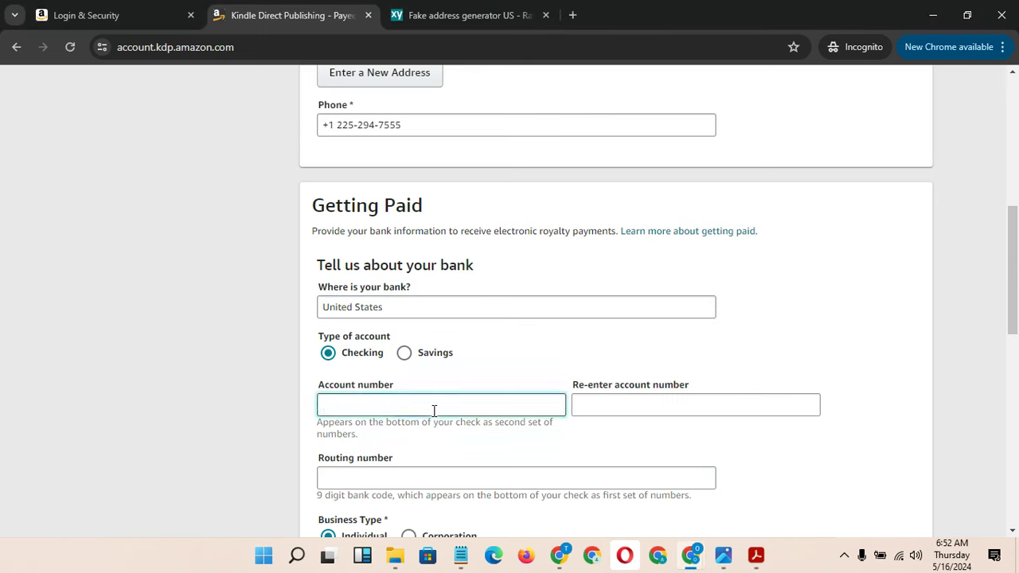
key("ctrl+v")
left_click(610, 401)
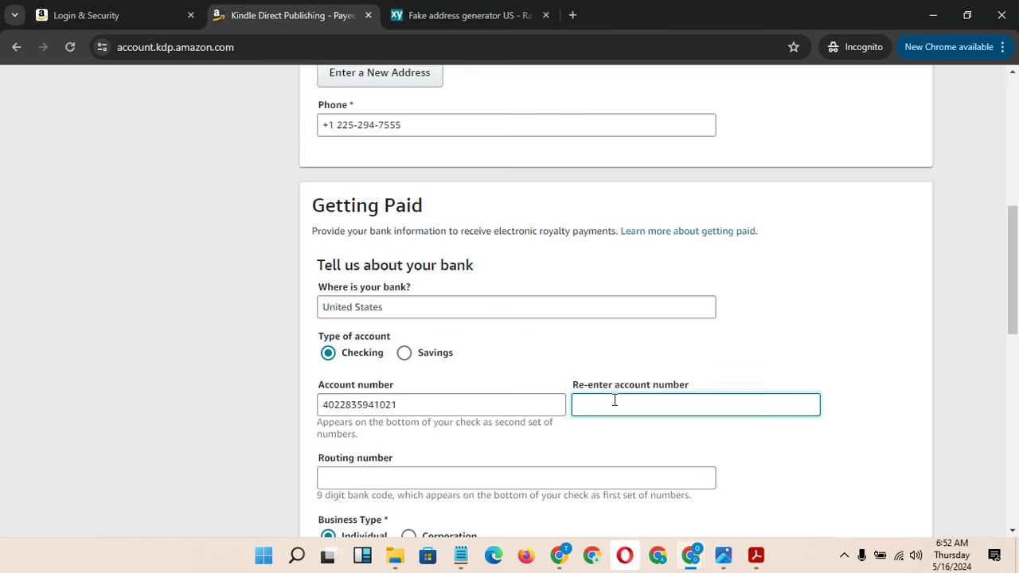
key("ctrl+v")
left_click_drag(1017, 289, 1018, 341)
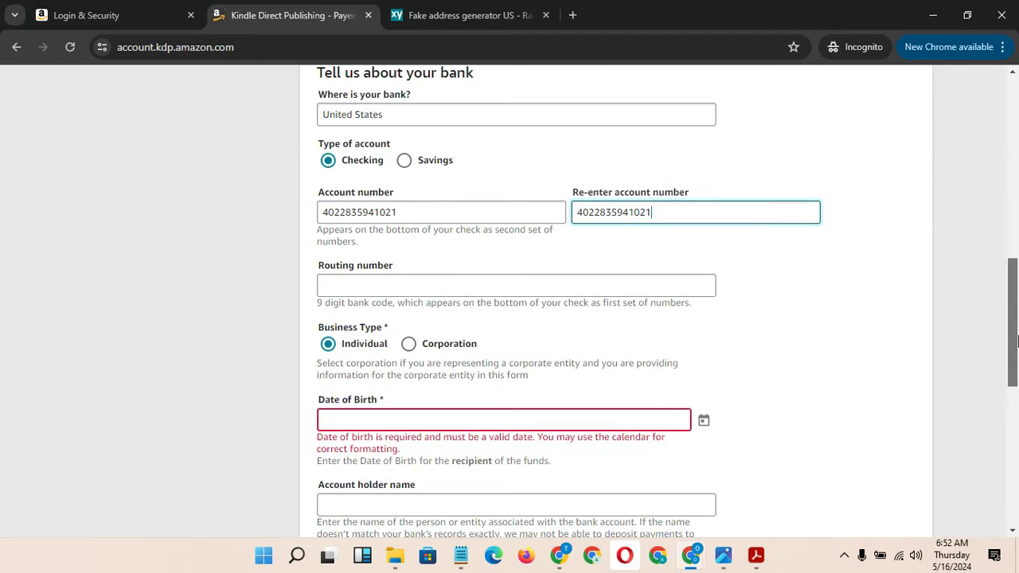
Copy the routing number from Payoneer and paste it into the Routing number field
mouse_move(686, 564)
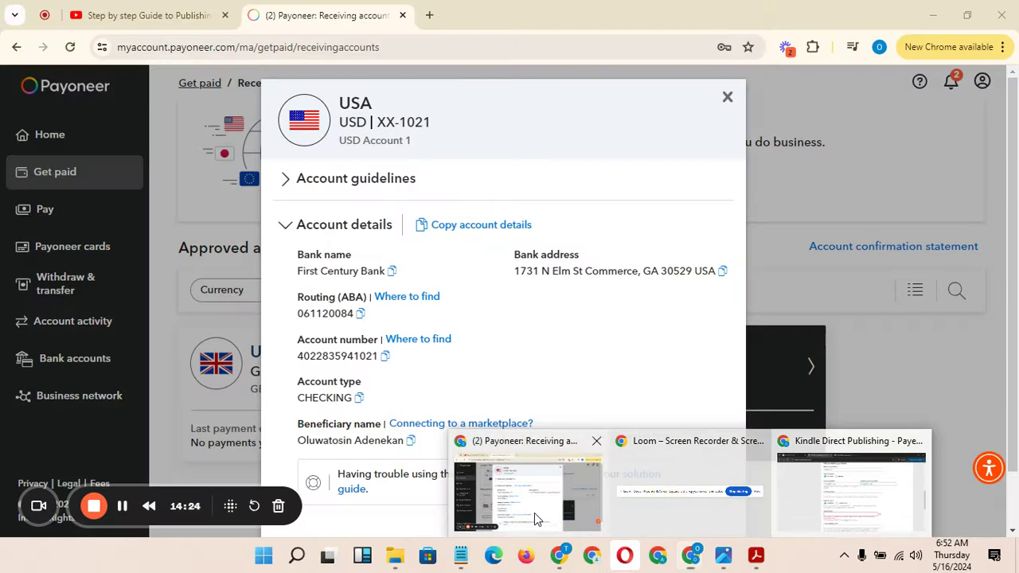
left_click(534, 513)
left_click(359, 314)
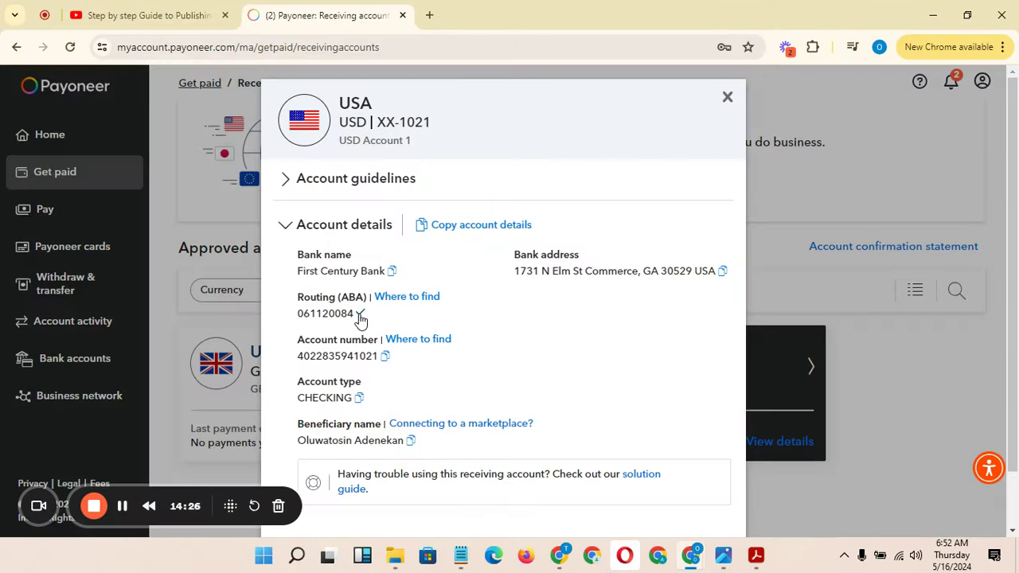
mouse_move(689, 557)
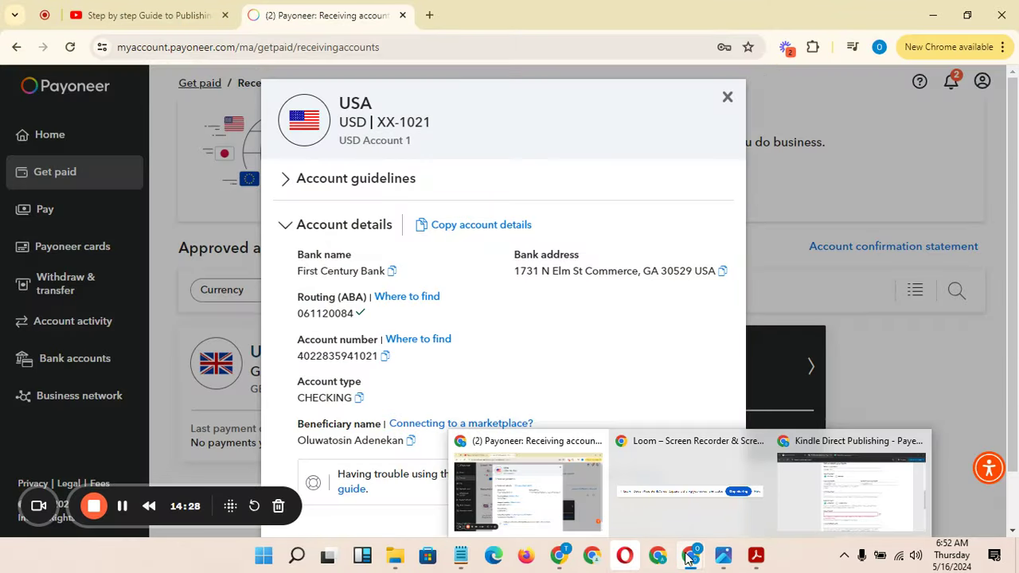
left_click(819, 511)
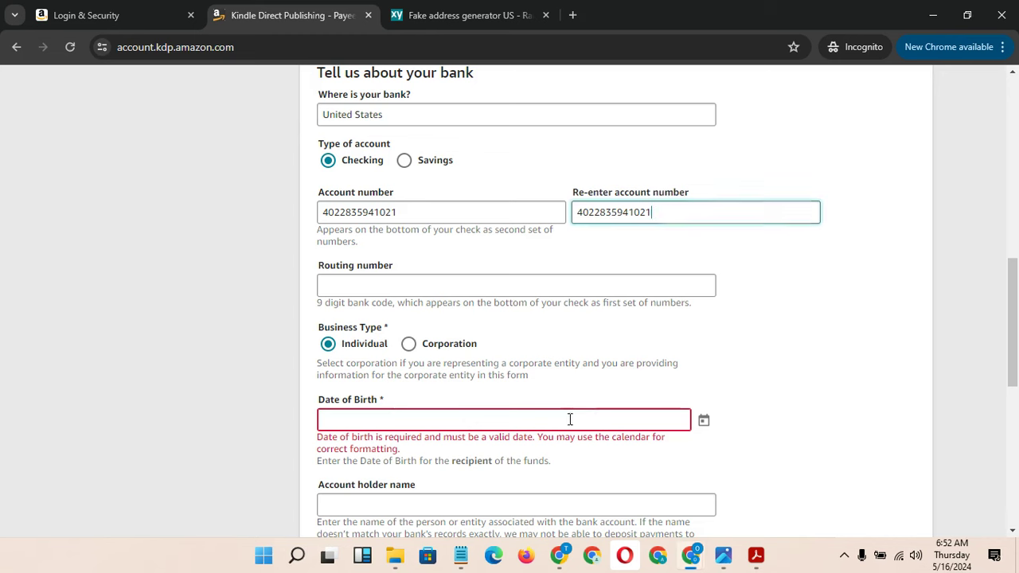
left_click(370, 286)
key("ctrl+v")
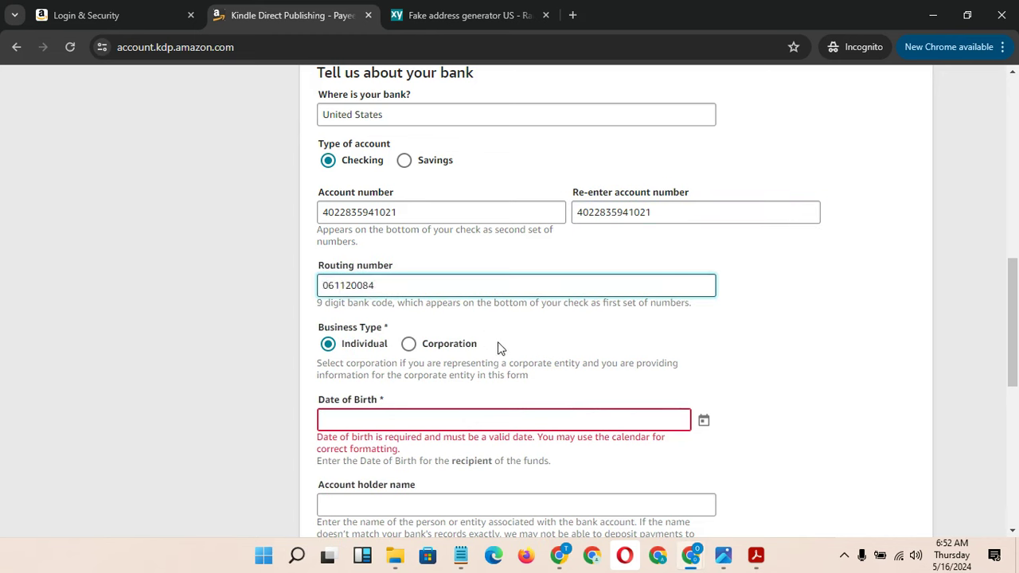
left_click(496, 412)
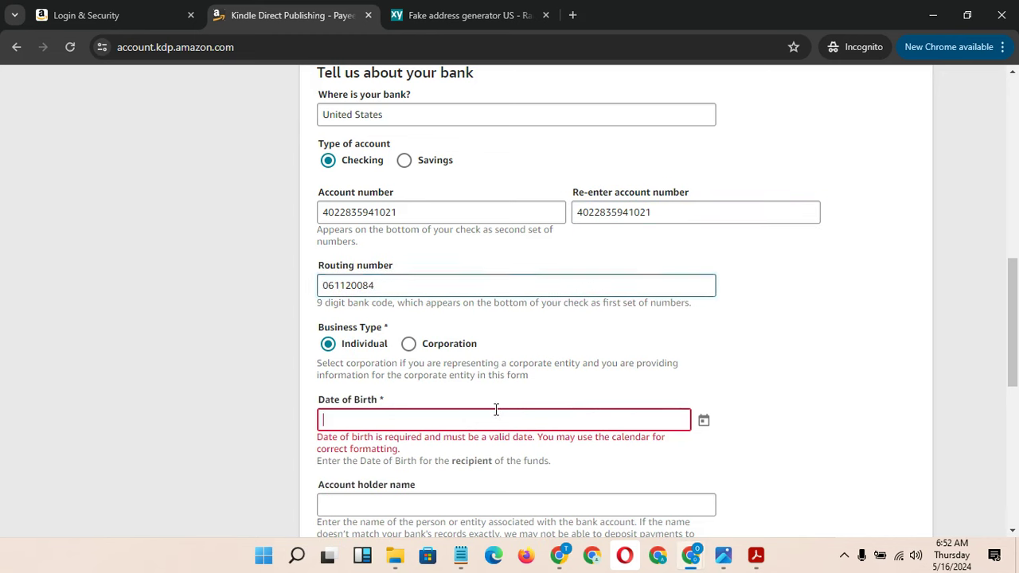
left_click(704, 422)
left_click(374, 164)
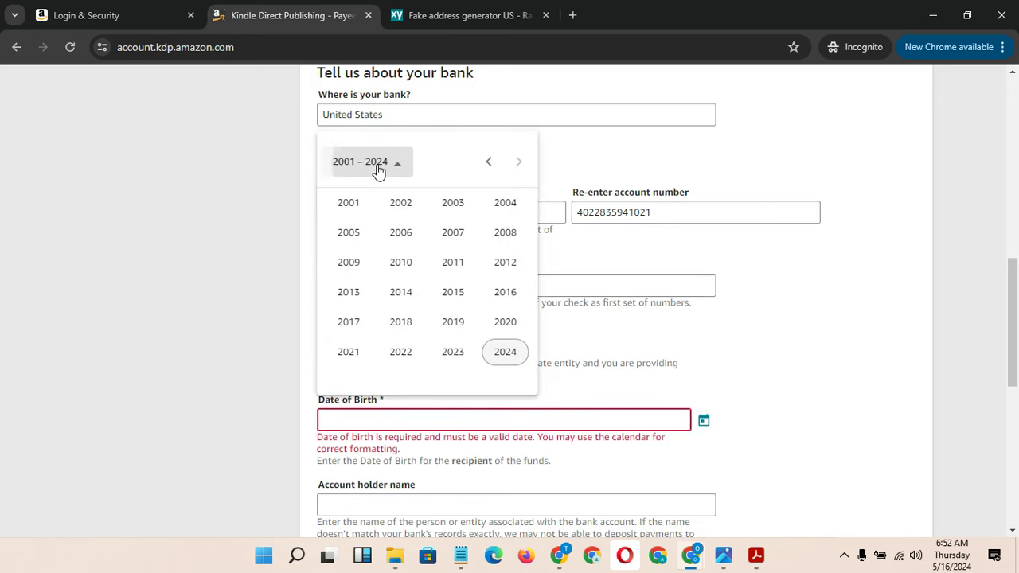
left_click(488, 163)
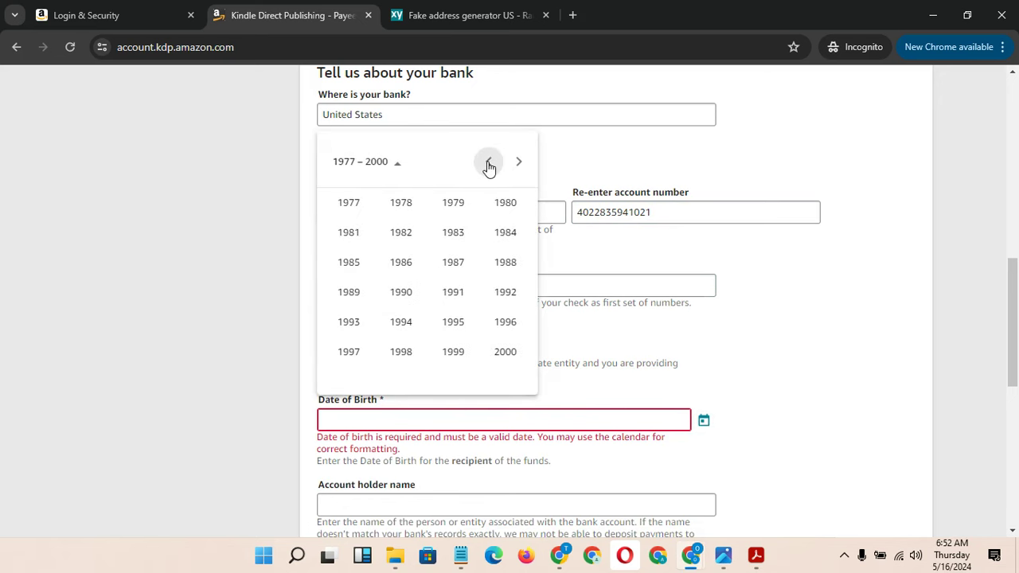
left_click(404, 293)
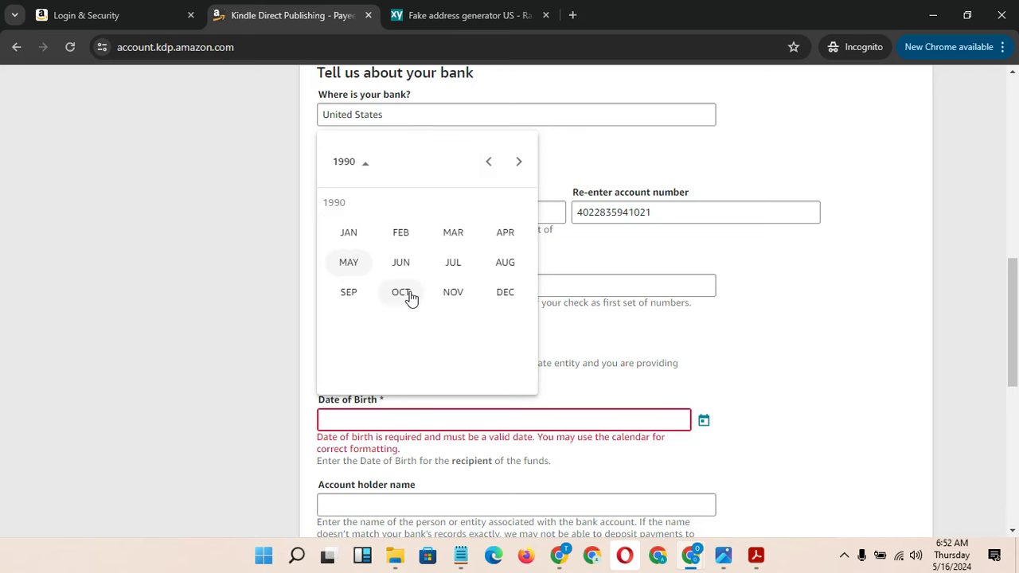
left_click(436, 264)
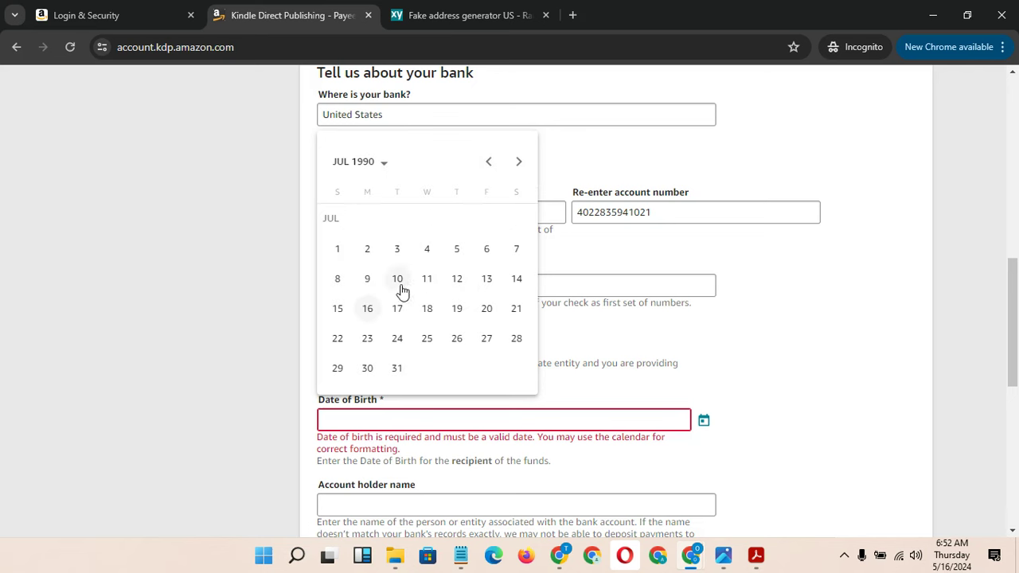
left_click(400, 282)
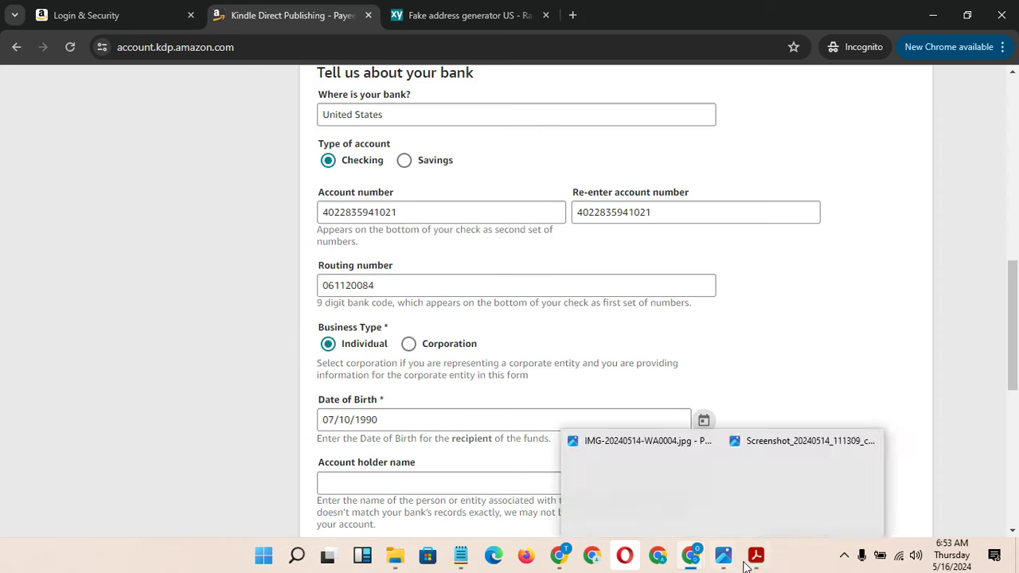
Copy the beneficiary name from the Payoneer USA account details
mouse_move(671, 565)
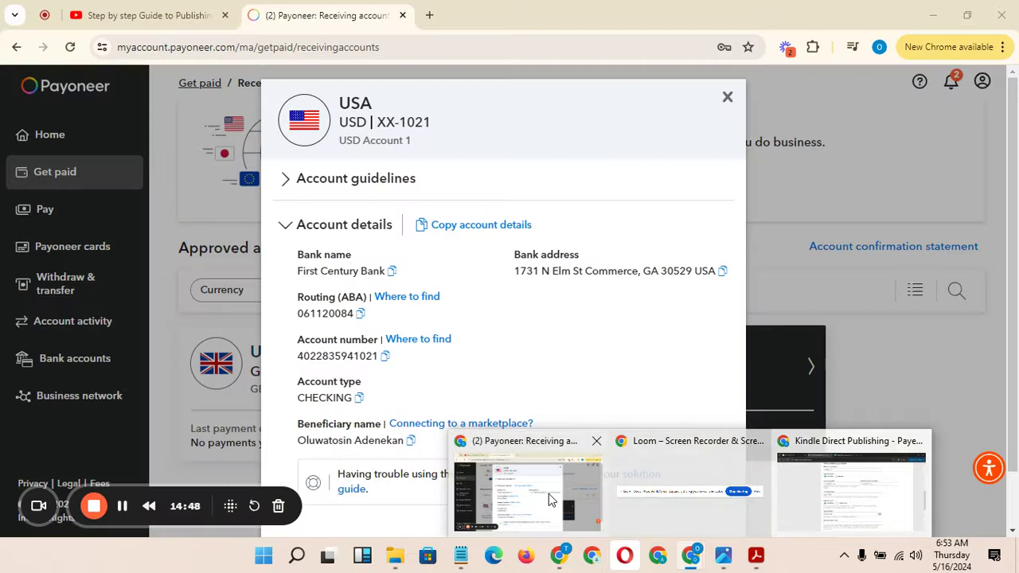
left_click(548, 494)
left_click(409, 443)
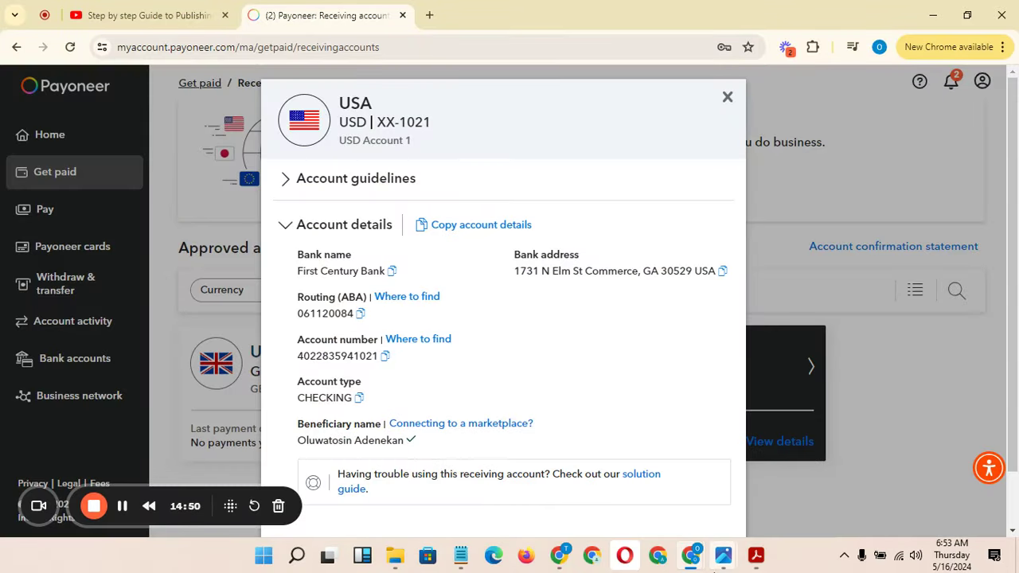
mouse_move(695, 563)
left_click(853, 509)
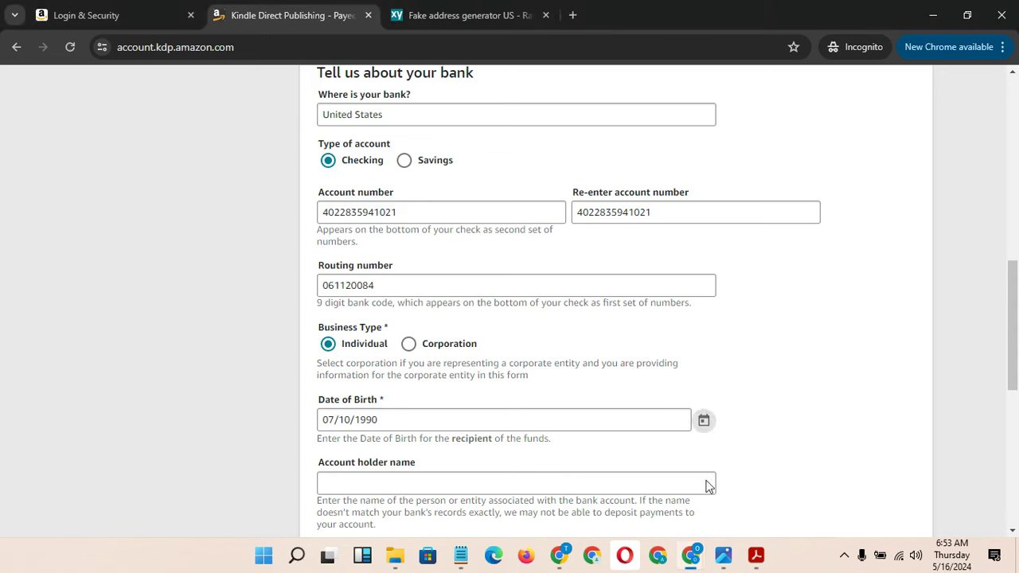
Paste the beneficiary name into the Account holder name field
left_click(461, 485)
key("ctrl+v")
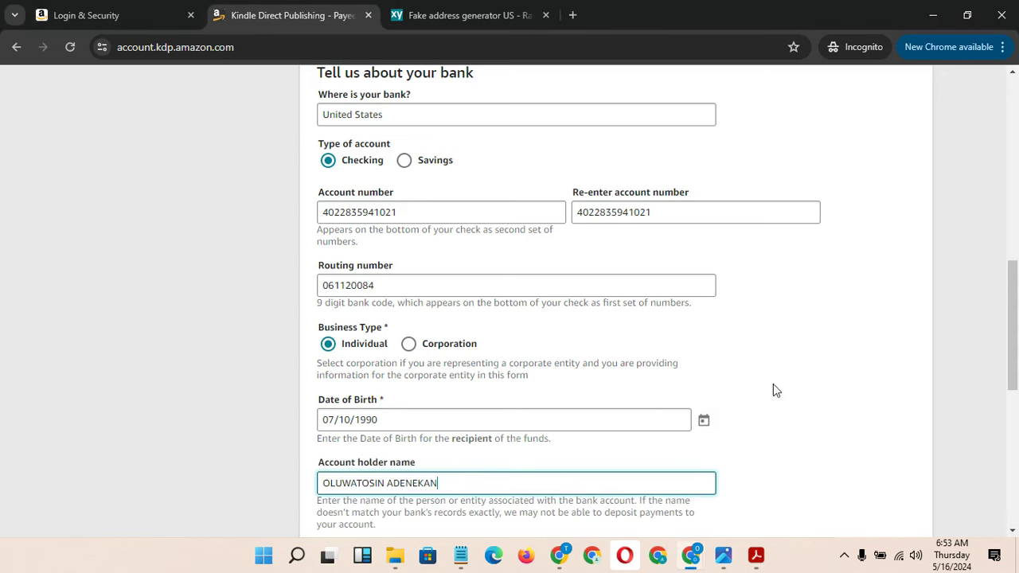
left_click_drag(1007, 355, 1017, 406)
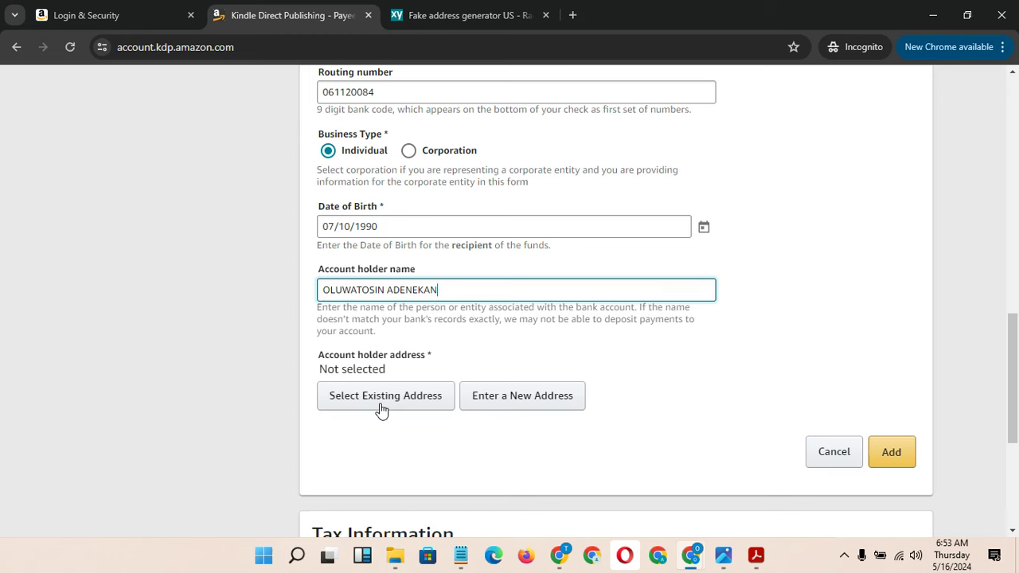
Use the one saved existing address, confirm it despite being unverified, and add the bank account
left_click(443, 406)
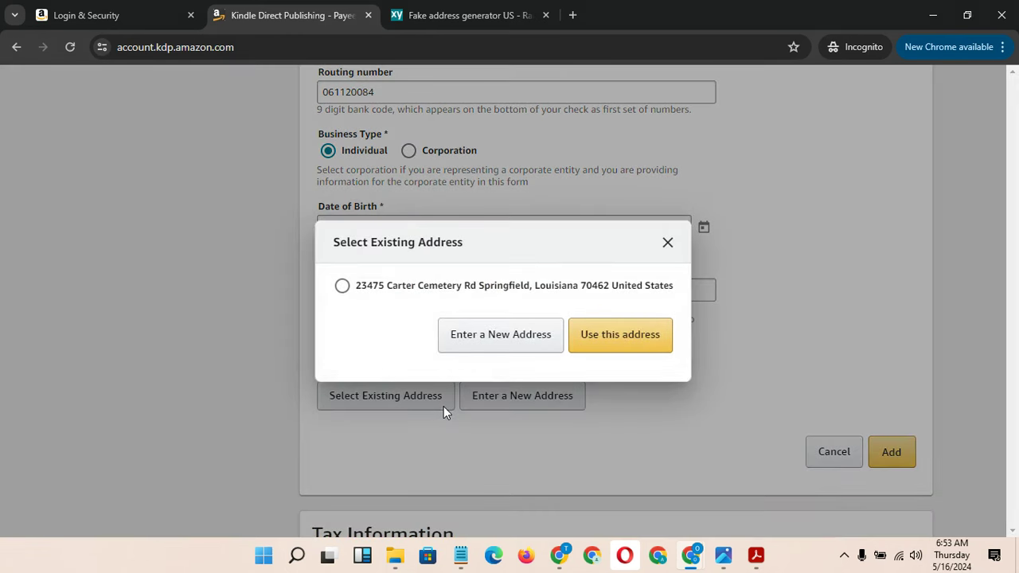
left_click(418, 291)
left_click(629, 339)
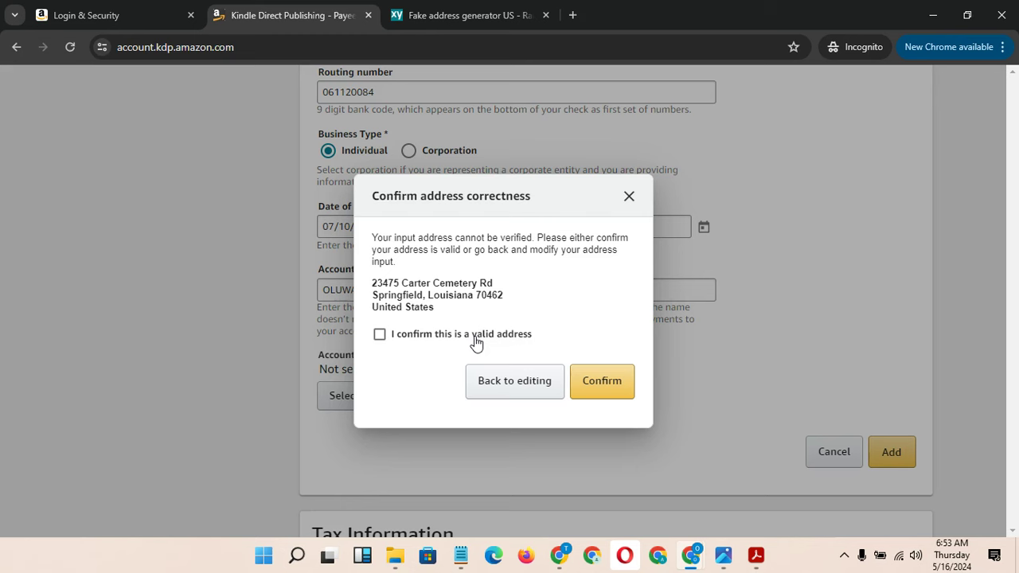
left_click(476, 337)
left_click(602, 382)
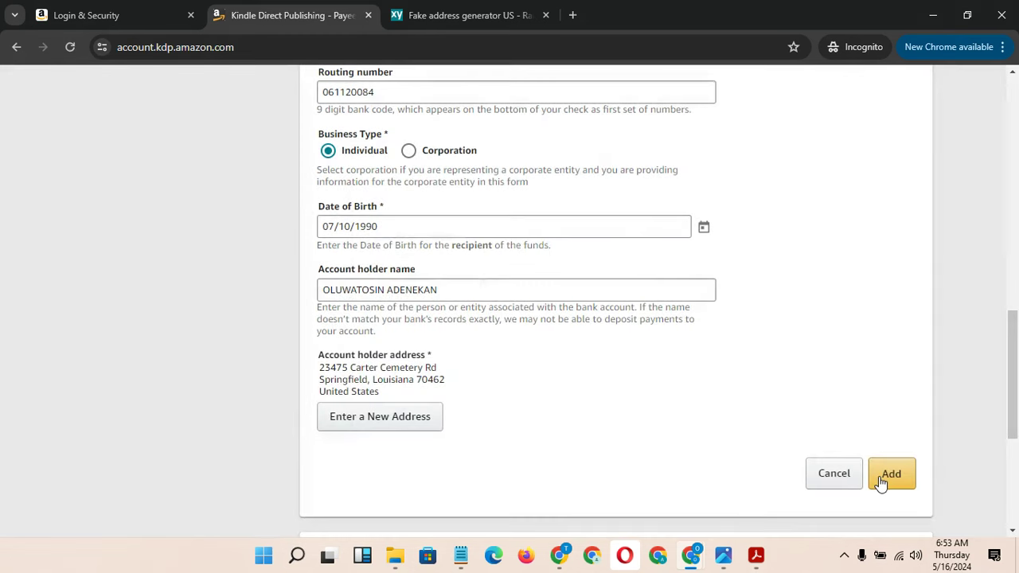
left_click(889, 474)
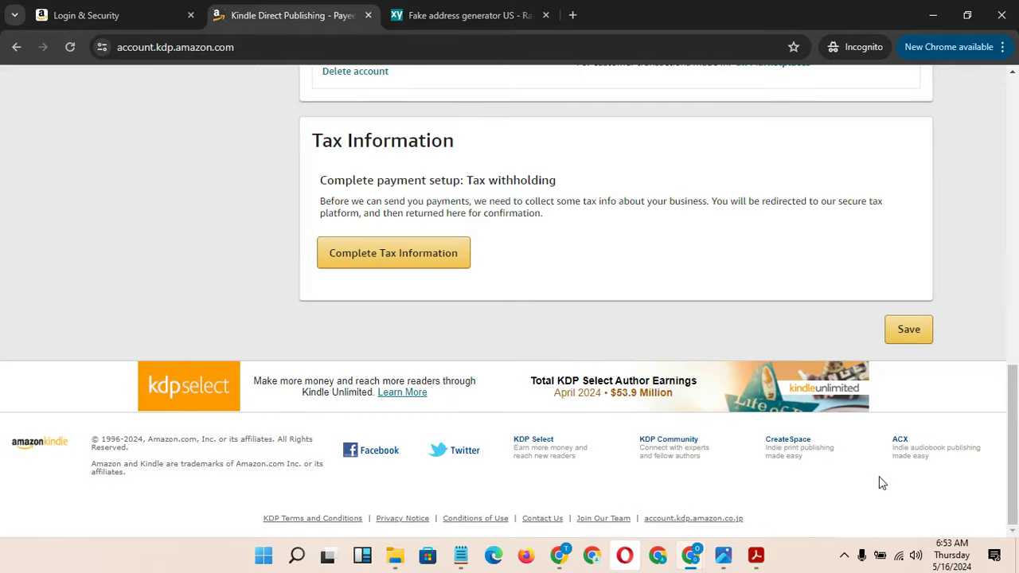
Save the payee page's payment settings, then start Complete Tax Information
left_click_drag(1014, 411, 1013, 461)
left_click(923, 339)
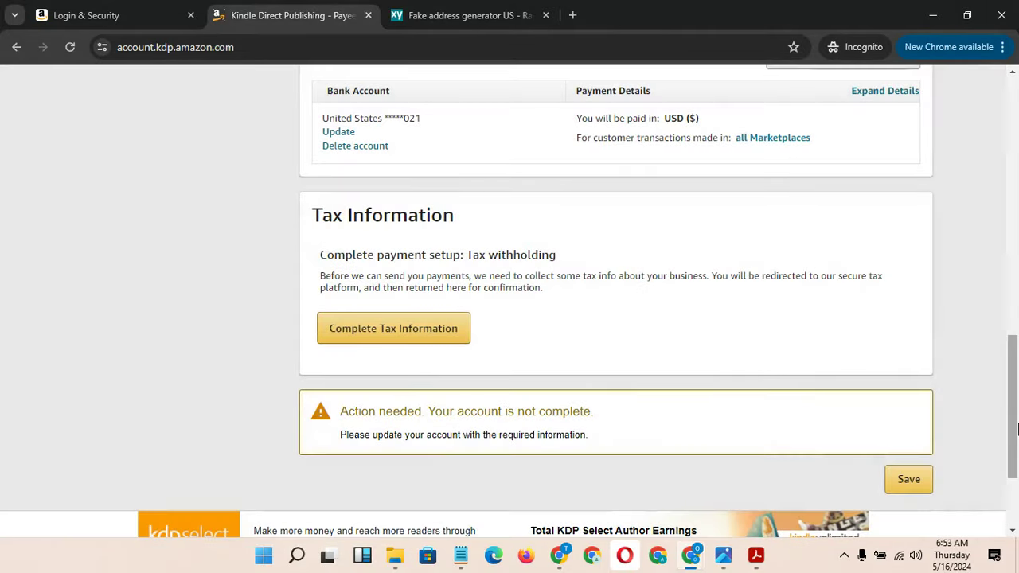
left_click_drag(1012, 425, 1017, 369)
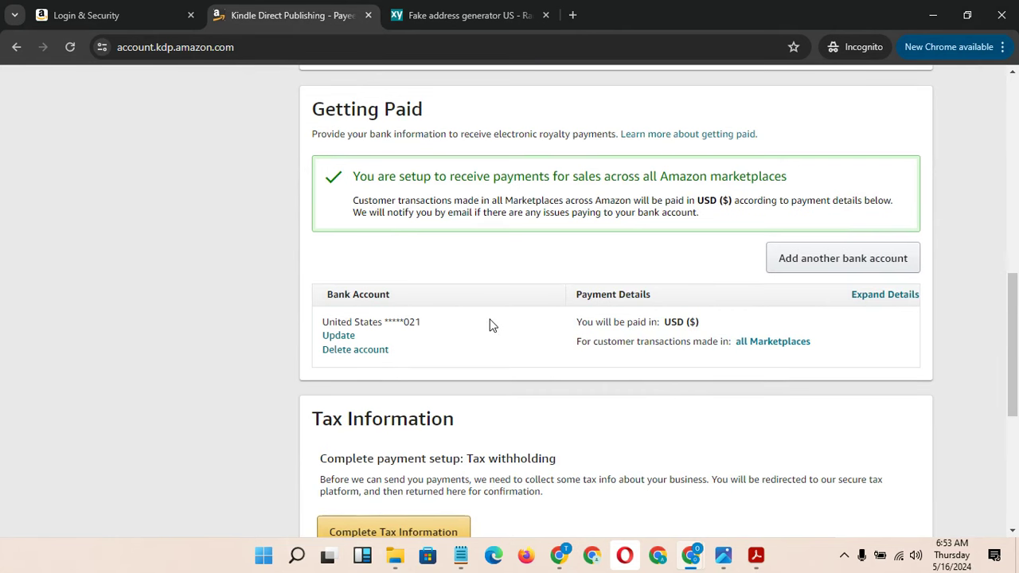
left_click_drag(1015, 331, 1018, 391)
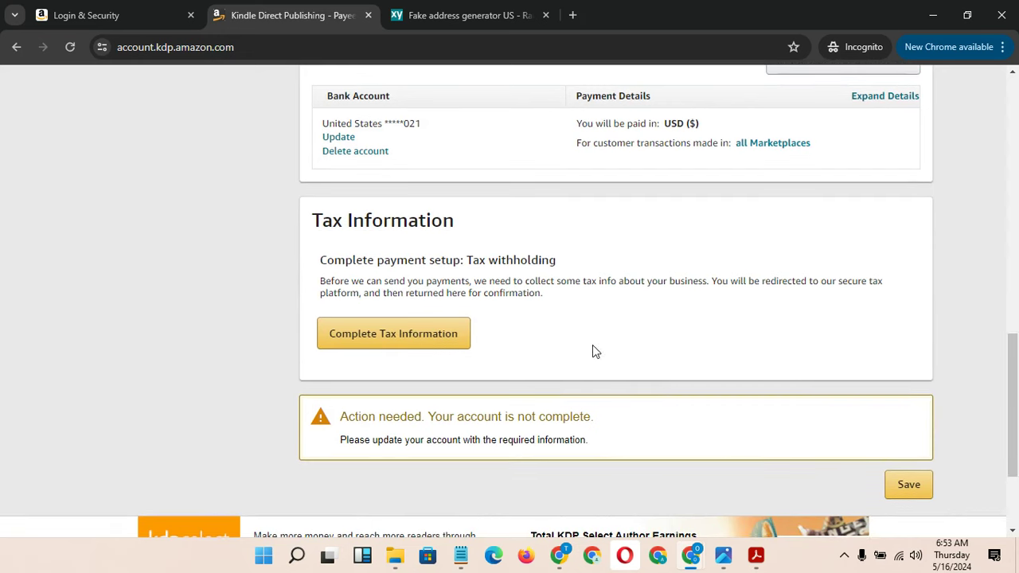
left_click(375, 344)
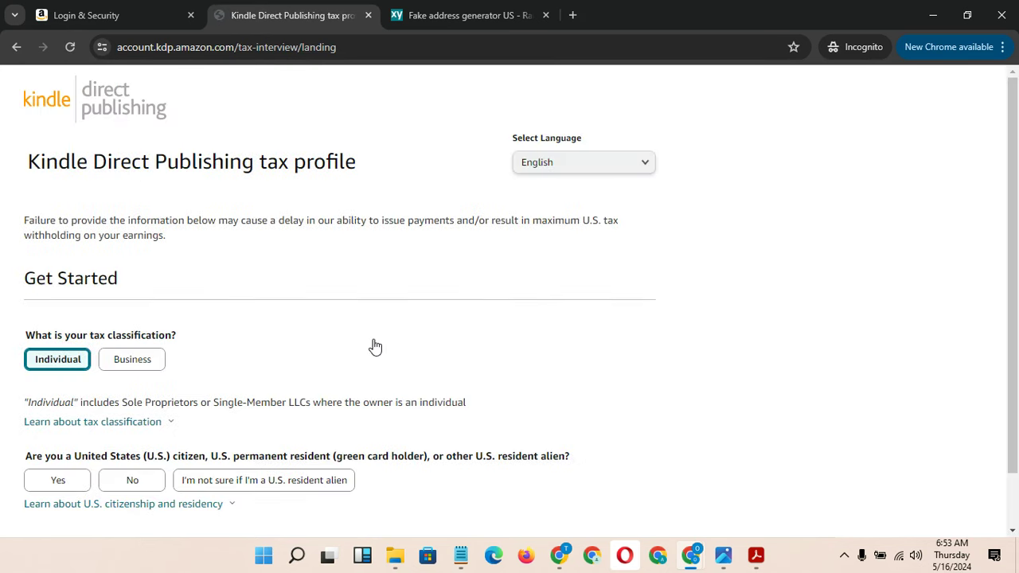
As an Individual, answer No to the U.S. citizen/resident and intermediary agent questions
left_click_drag(1013, 316, 1017, 431)
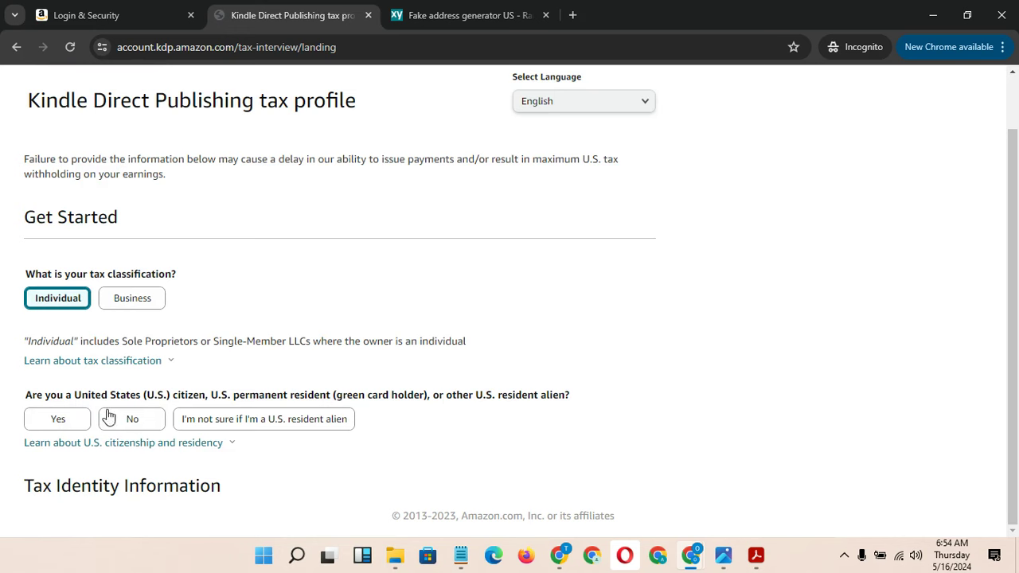
left_click(130, 420)
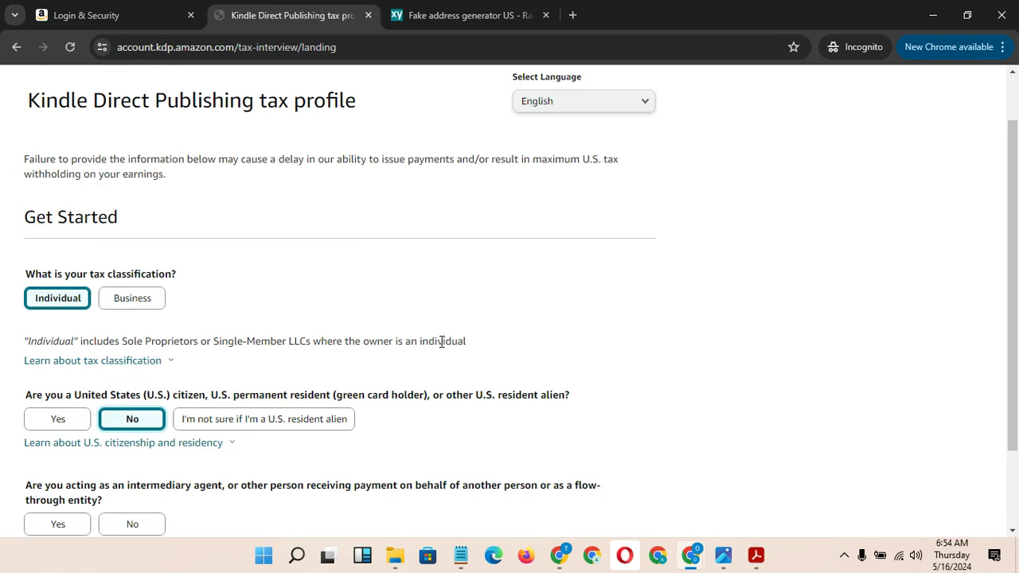
scroll(1008, 288, "down", 2)
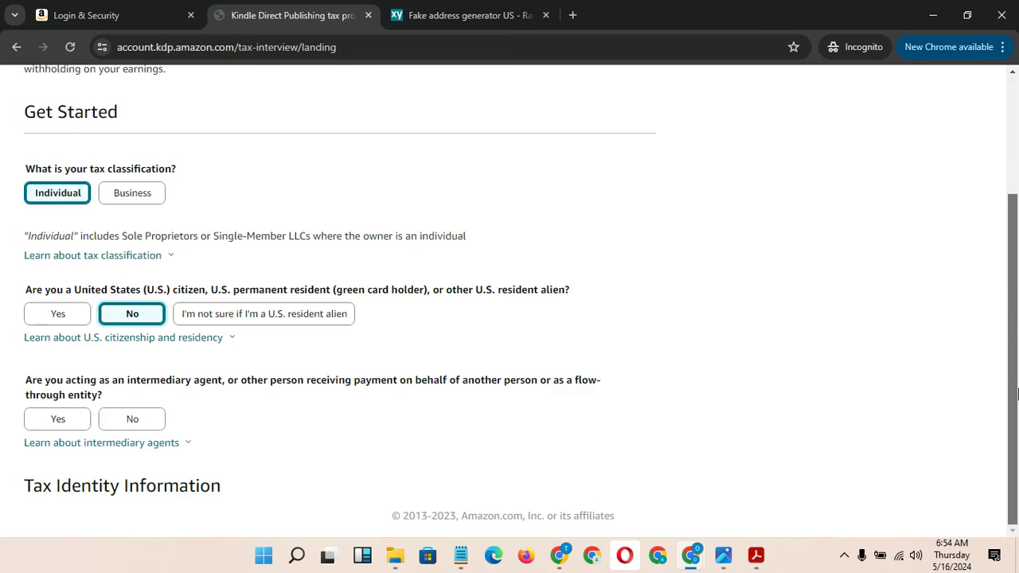
left_click(137, 421)
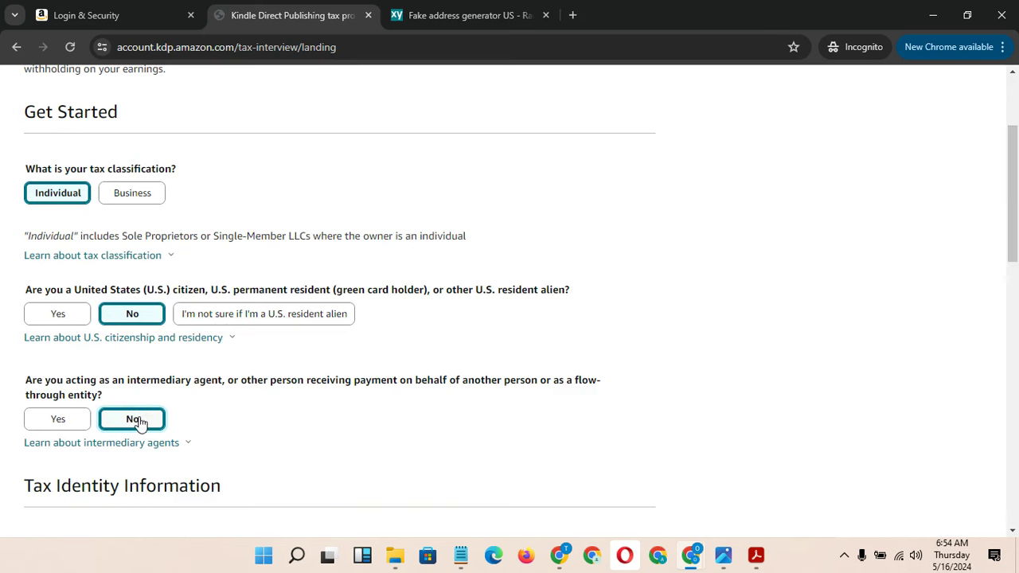
left_click_drag(1015, 224, 1017, 326)
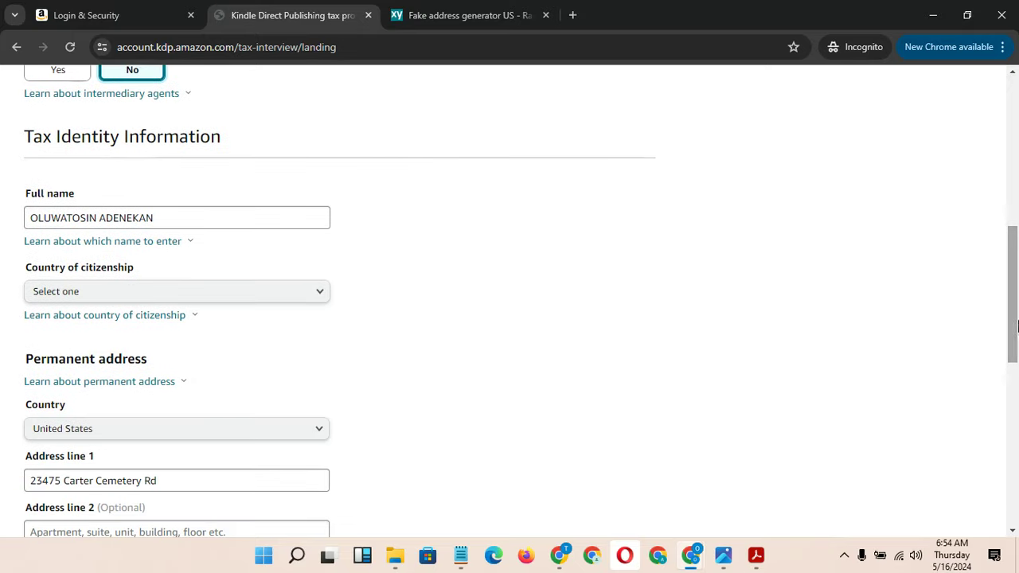
Set the country of citizenship to Spain
left_click(213, 295)
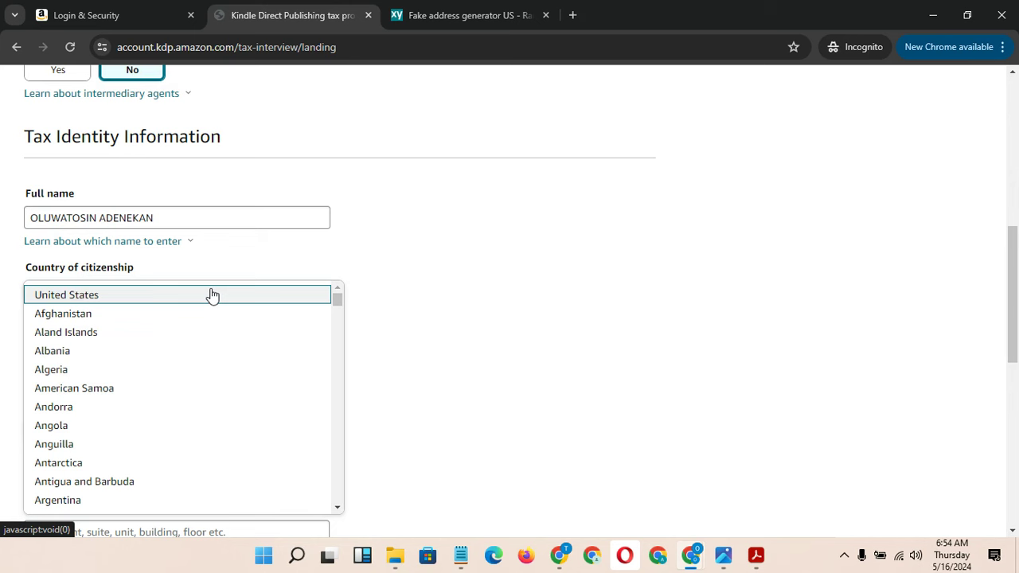
key("s")
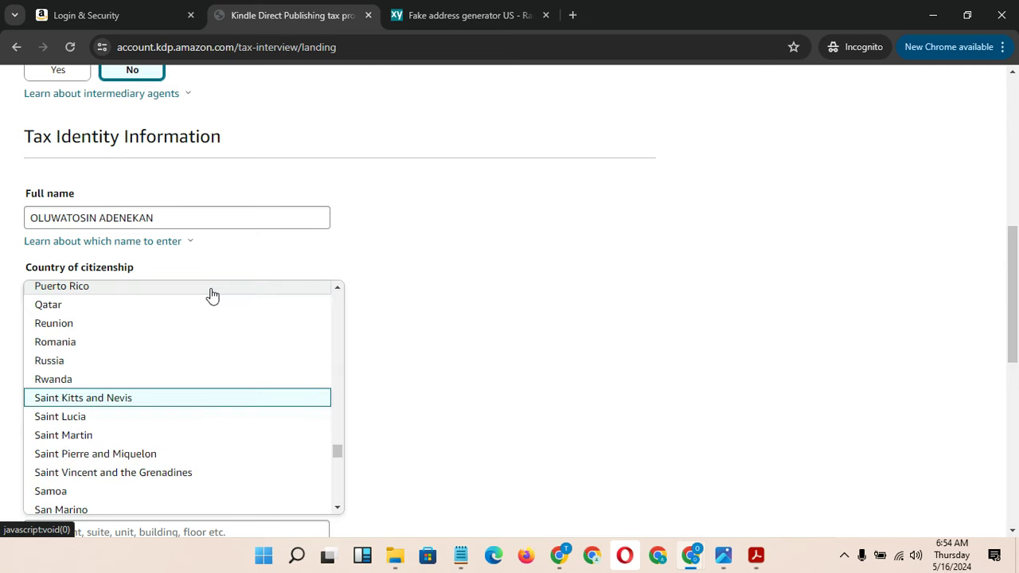
left_click(338, 509)
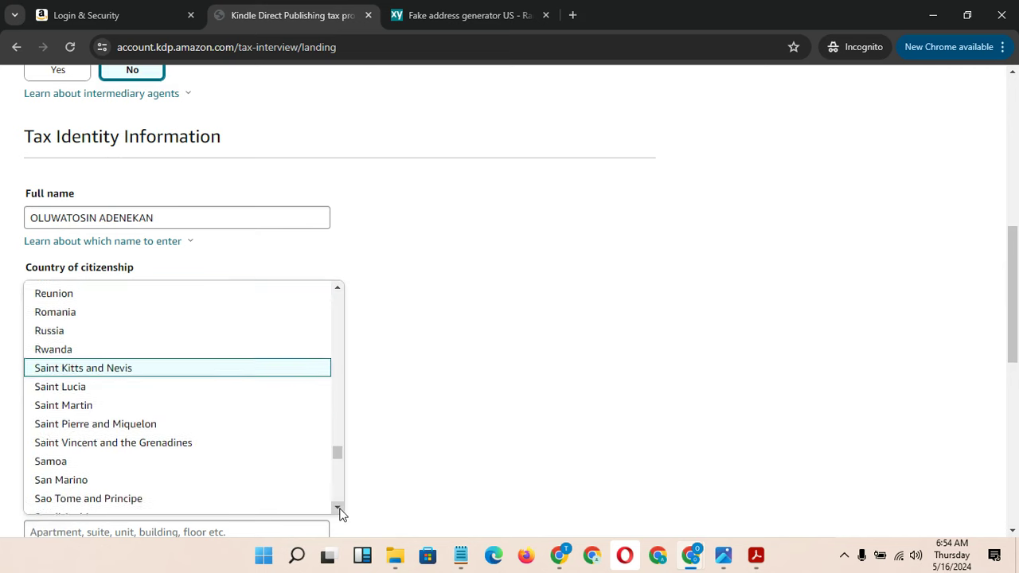
scroll(339, 513, "down", 2)
scroll(198, 487, "down", 1)
scroll(339, 510, "down", 5)
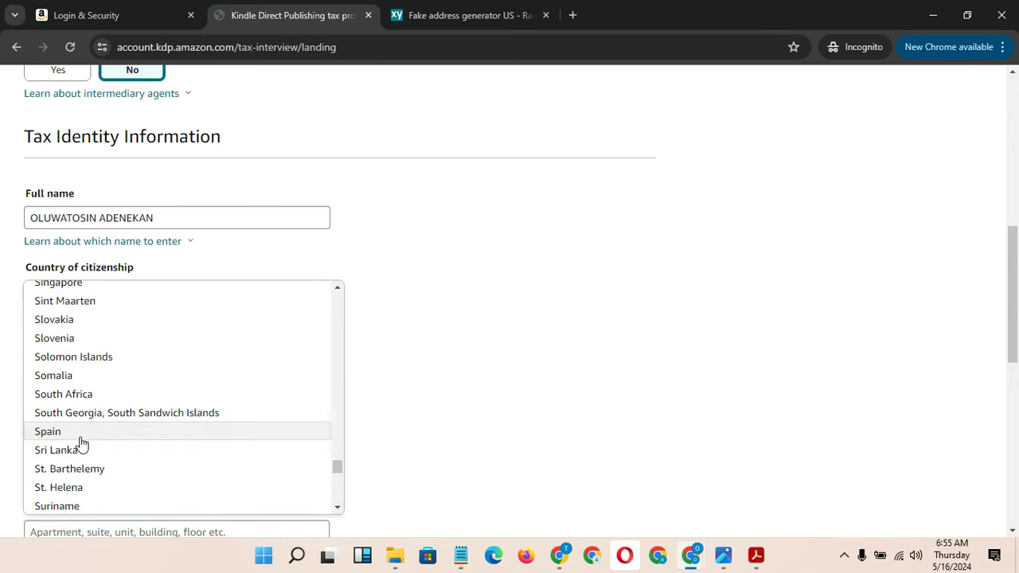
left_click(80, 434)
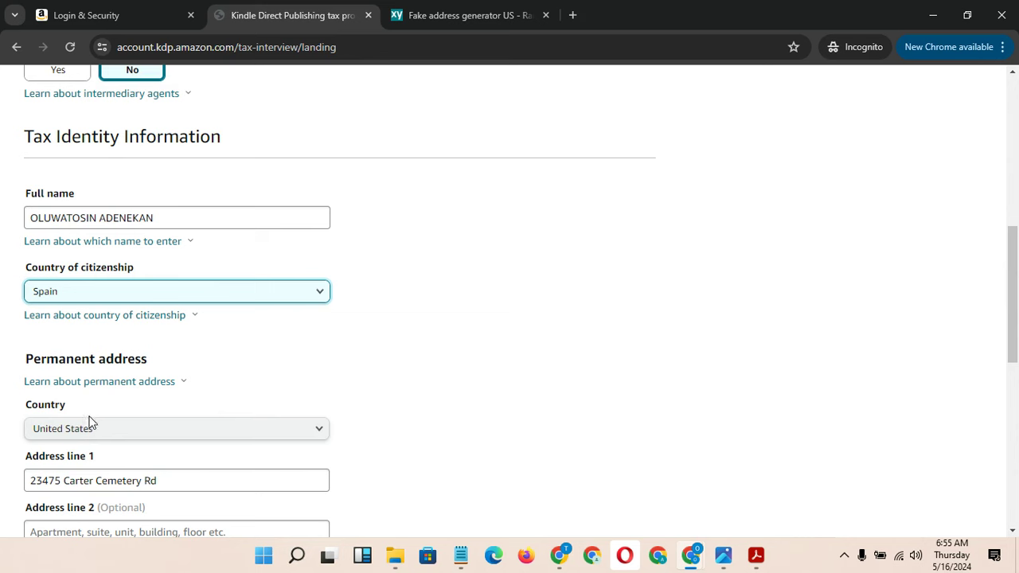
Set the permanent address country to Spain by typing 'sp'
left_click(110, 439)
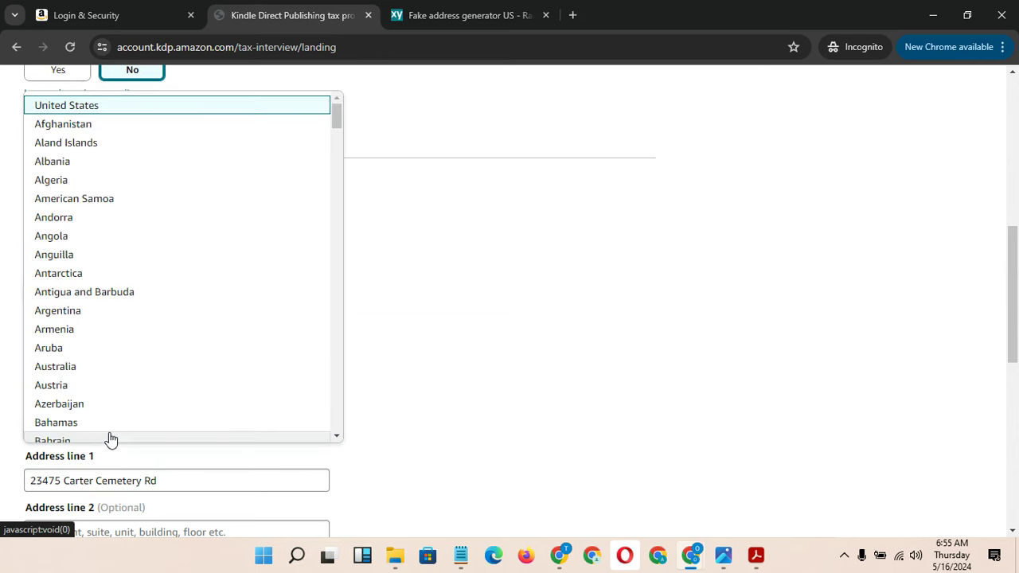
type("sp")
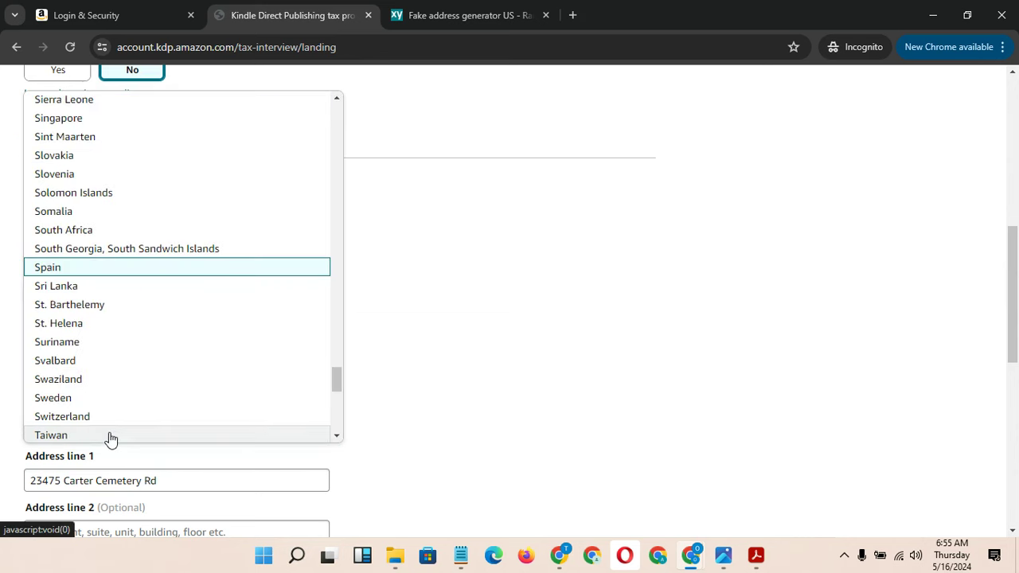
left_click(59, 269)
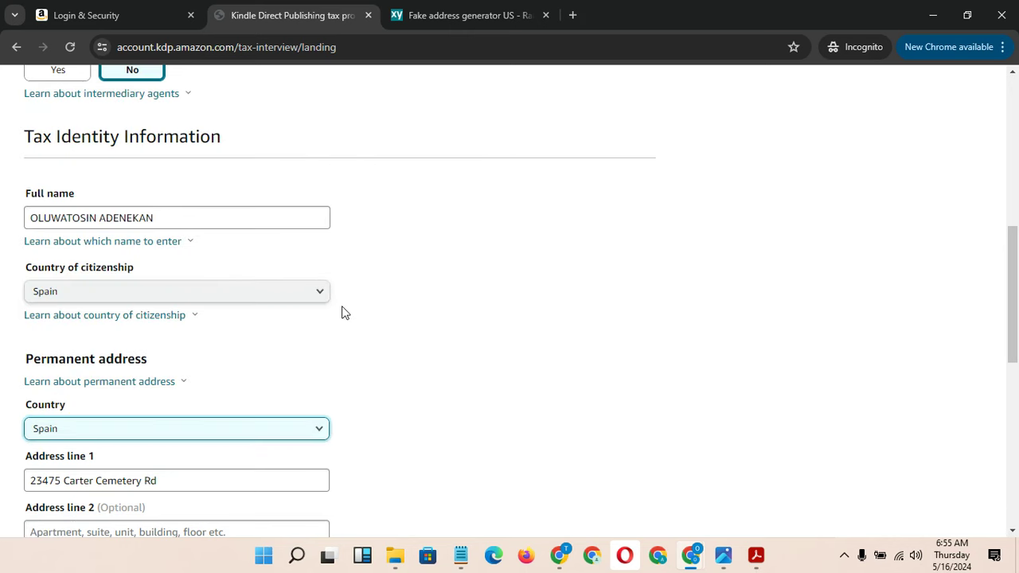
left_click(461, 15)
Search 'fake address in spain', open Fakexy's Spain generator, and select its generated street
left_click(398, 53)
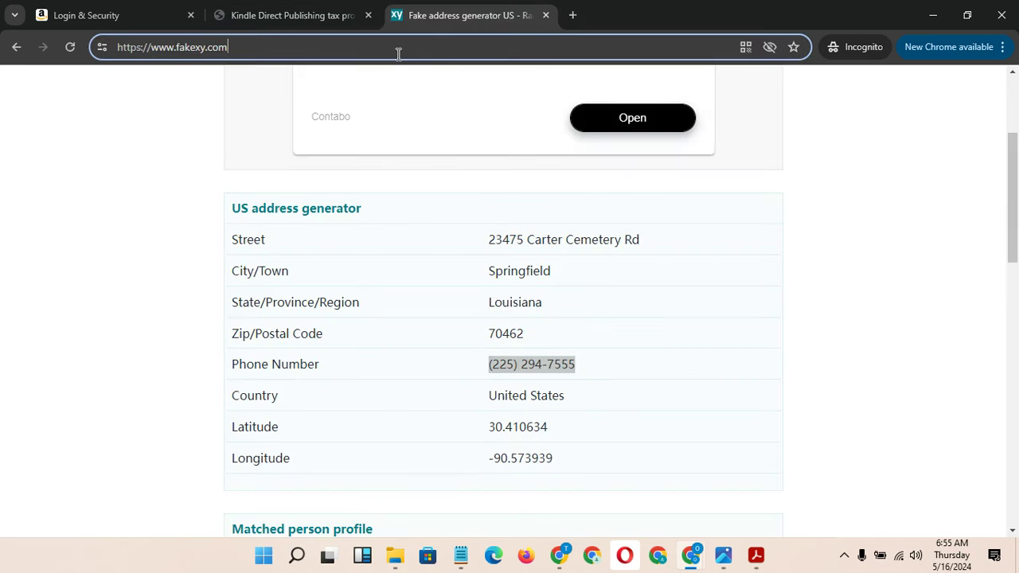
key("ctrl+a")
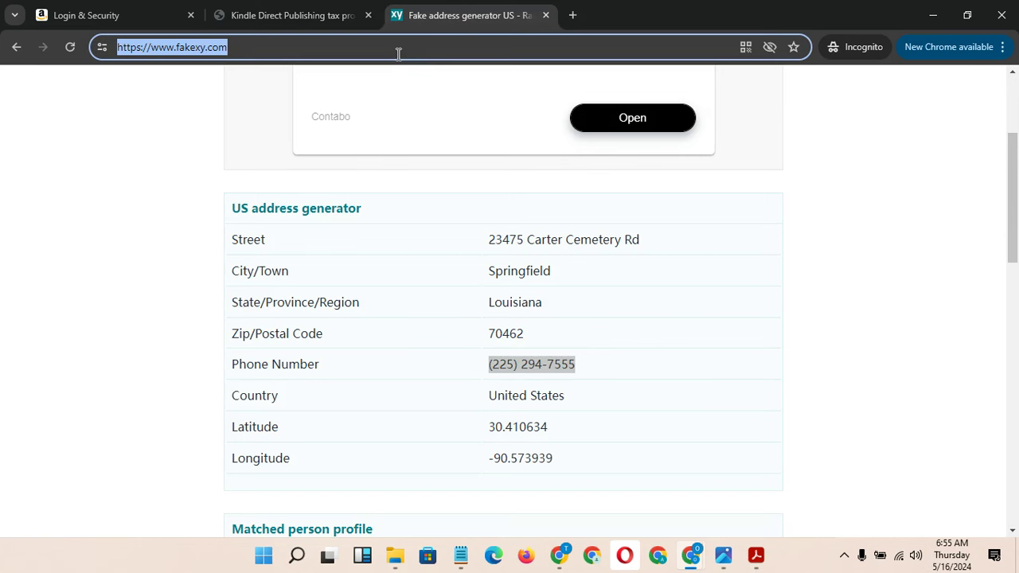
type("fake ad")
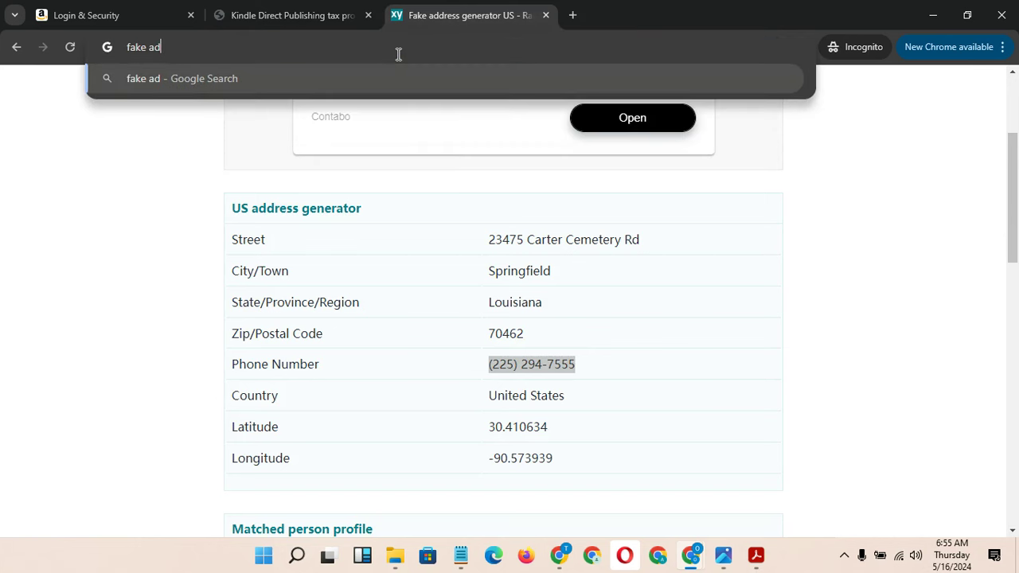
type("dress in")
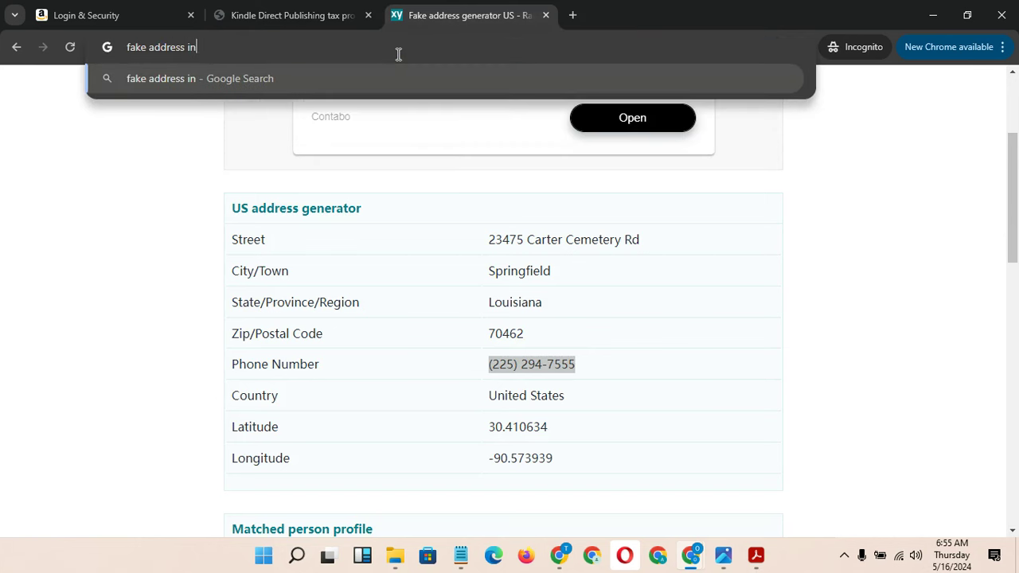
type(" spain")
key("Return")
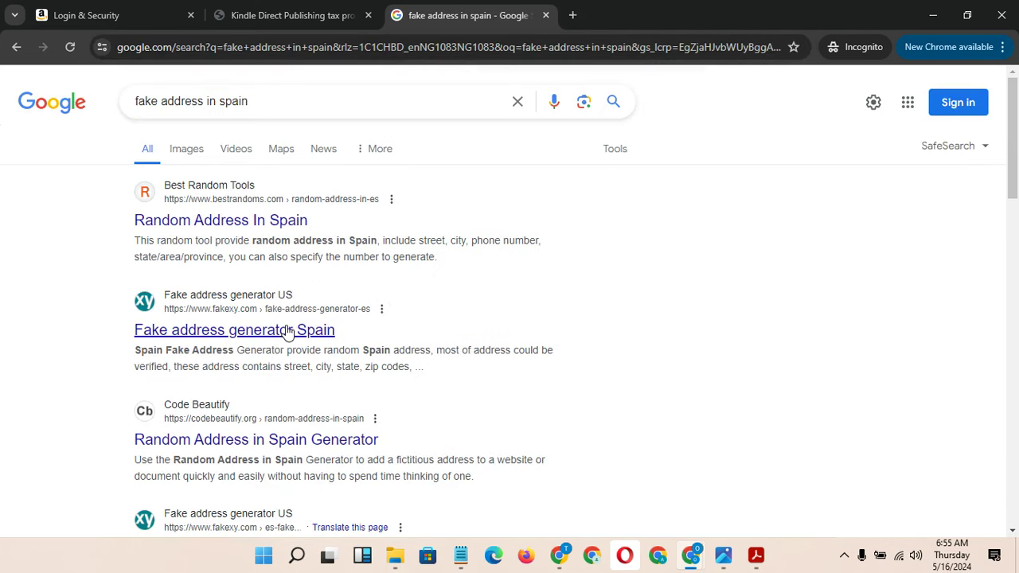
left_click(288, 333)
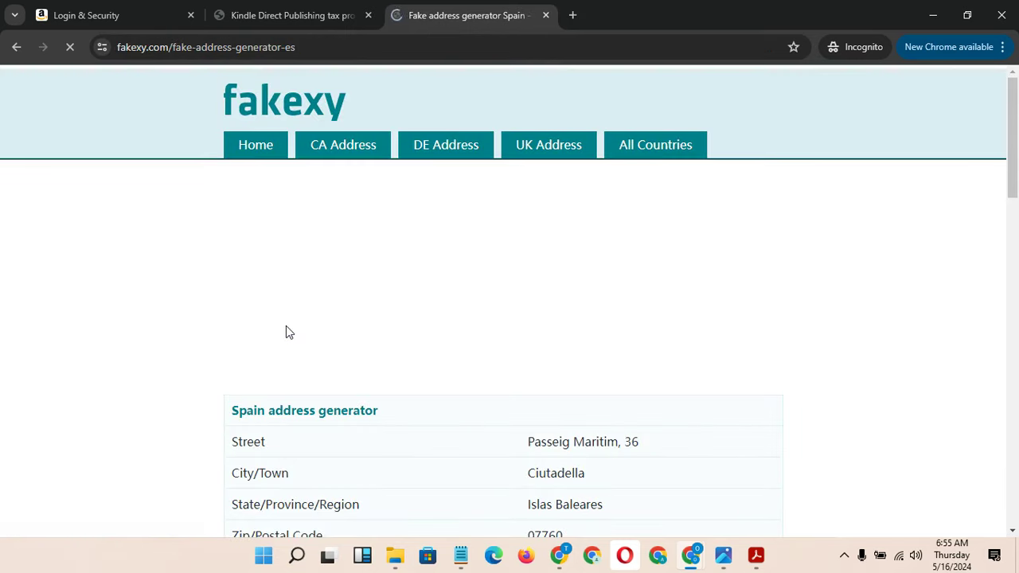
left_click_drag(623, 443, 519, 456)
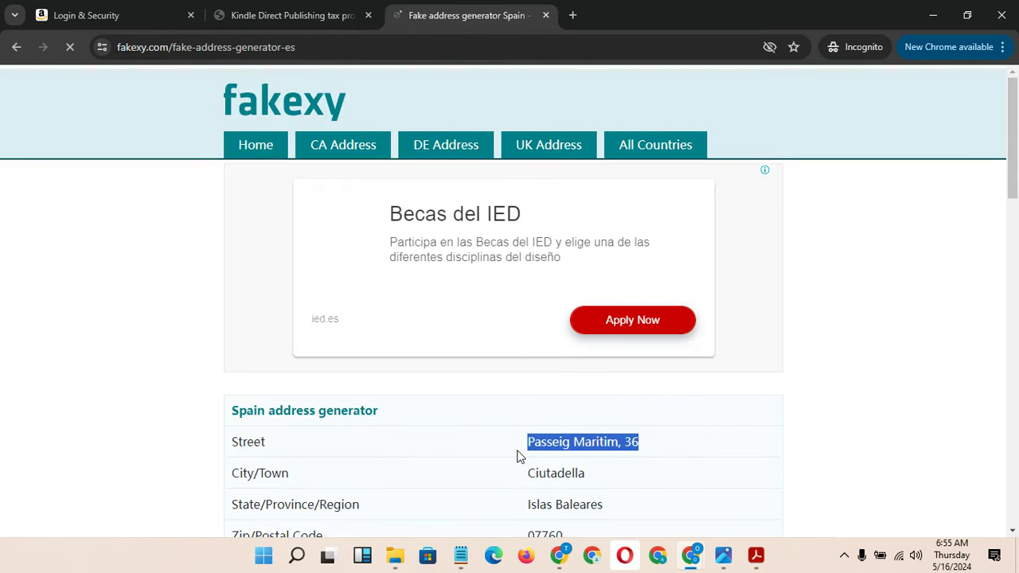
left_click(288, 15)
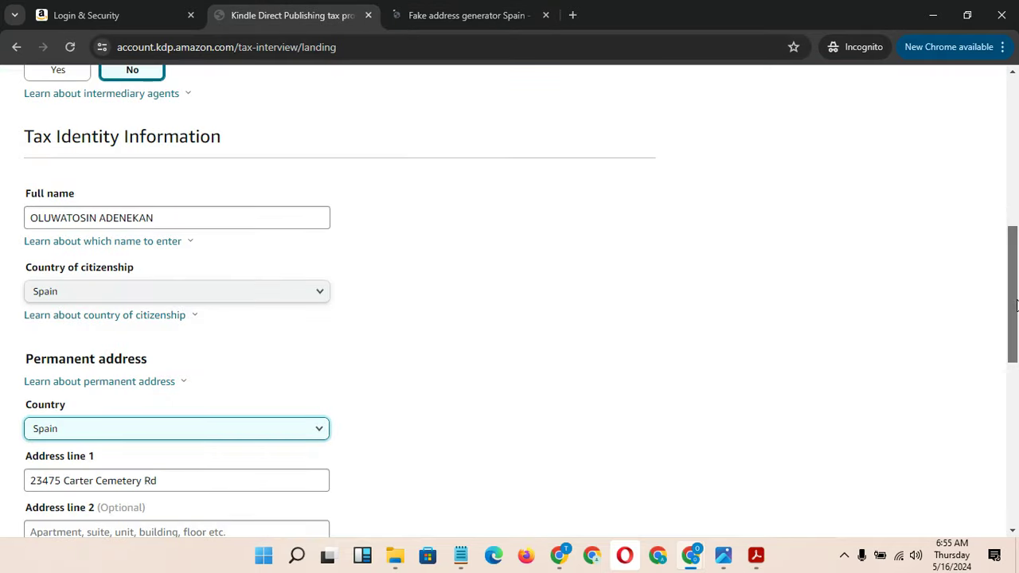
scroll(637, 350, "down", 2)
Replace Address line 1 with the generated Spanish street, removing the leading space
left_click_drag(182, 313, 0, 319)
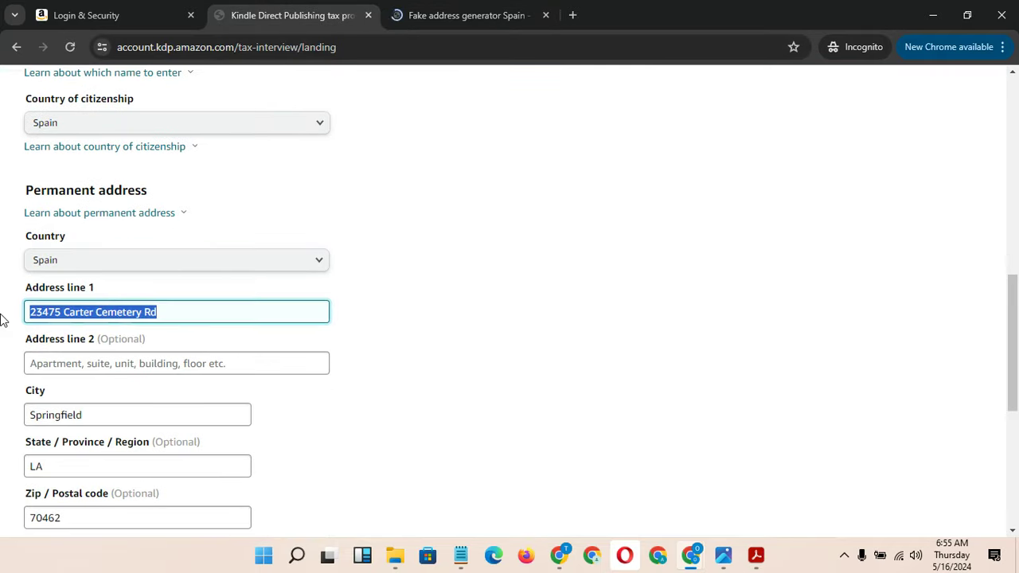
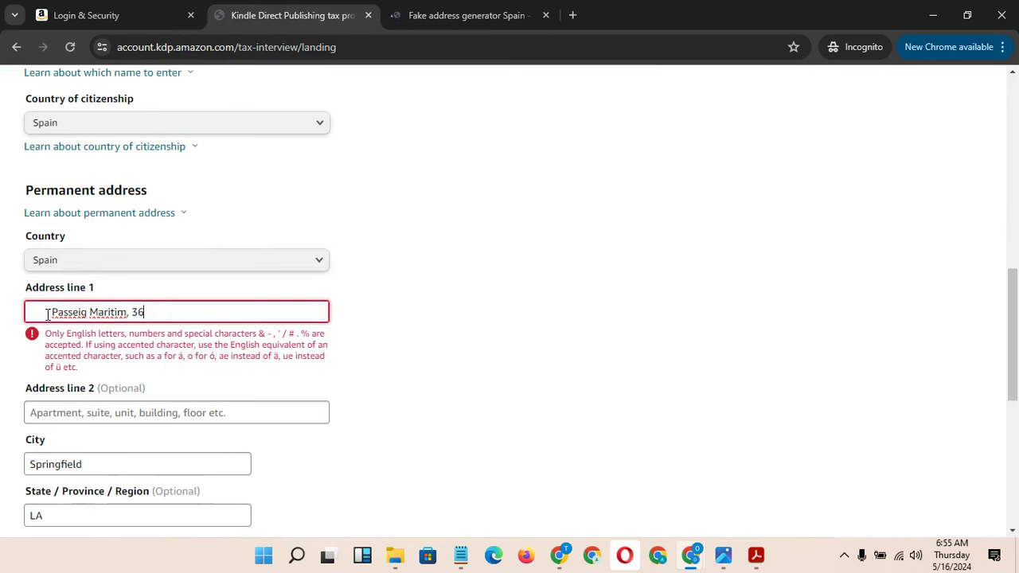
left_click(50, 312)
key("BackSpace")
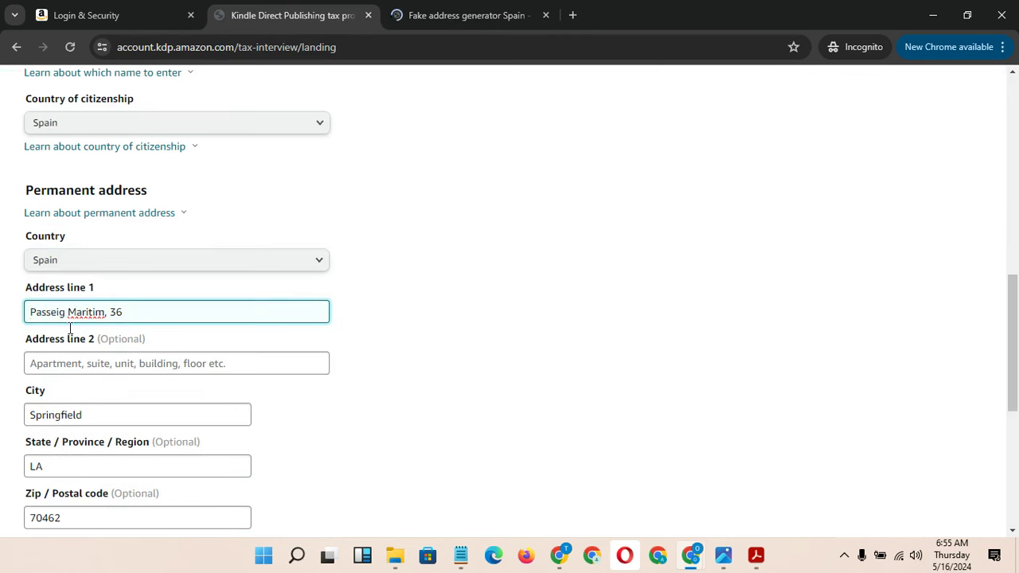
Copy the generated city from Fakexy and replace Springfield with it in City
left_click(94, 418)
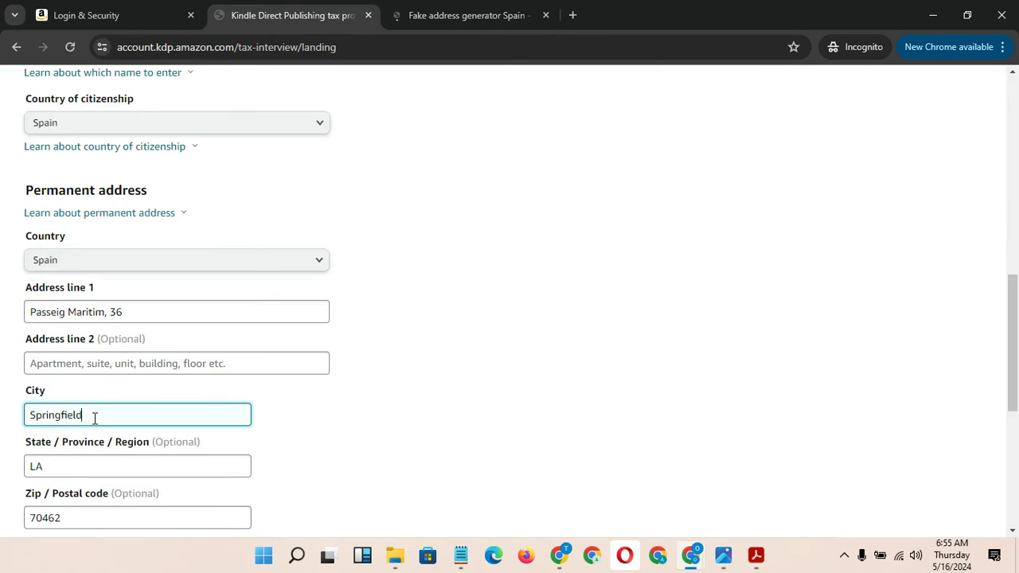
left_click(436, 16)
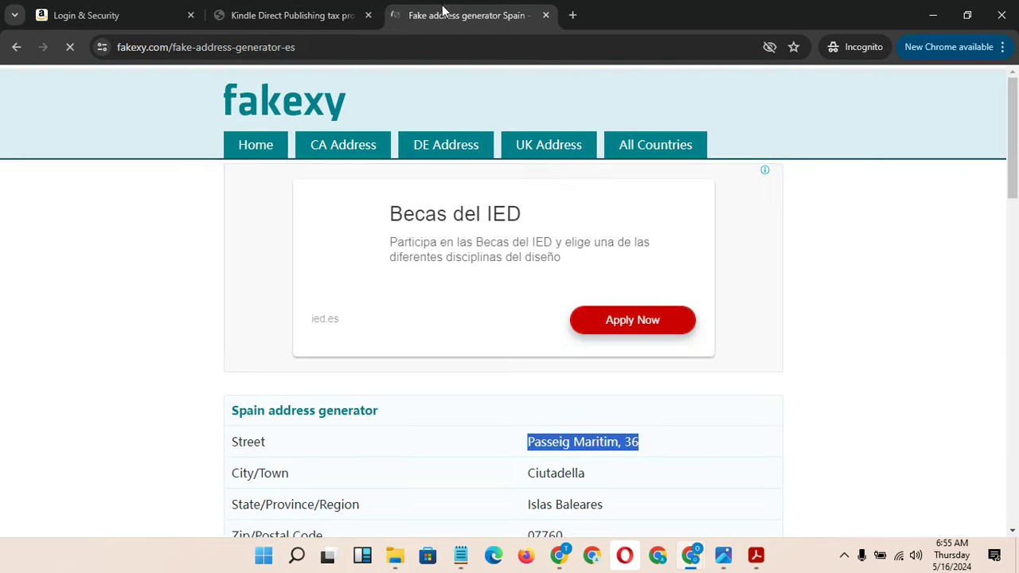
left_click(589, 475)
left_click_drag(589, 475, 521, 482)
key("ctrl+c")
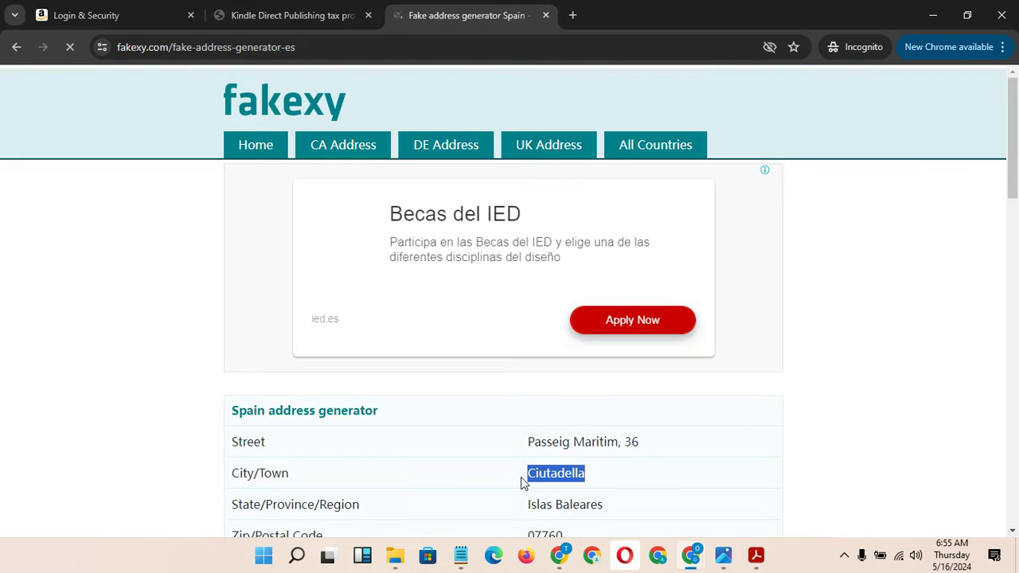
left_click(284, 14)
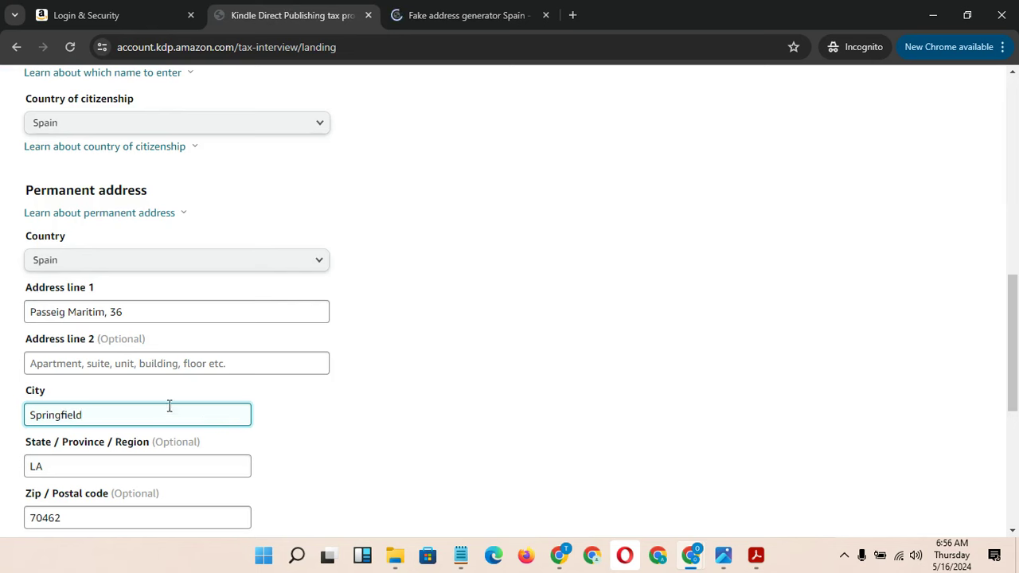
double_click(123, 404)
key("BackSpace")
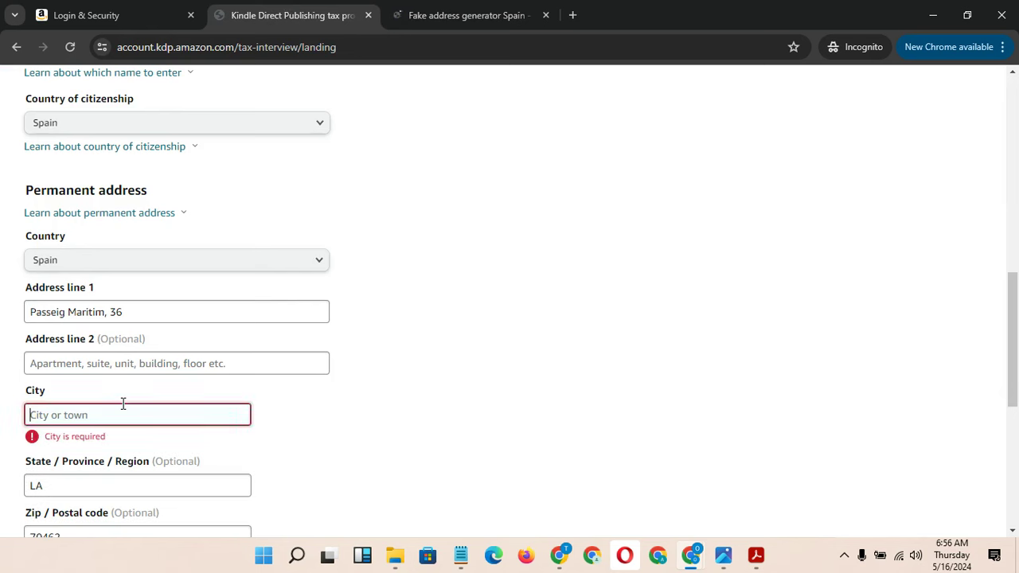
key("ctrl+v")
Clear the old state LA and zip code 70462 from the address
left_click(82, 465)
left_click_drag(82, 465, 7, 464)
key("BackSpace")
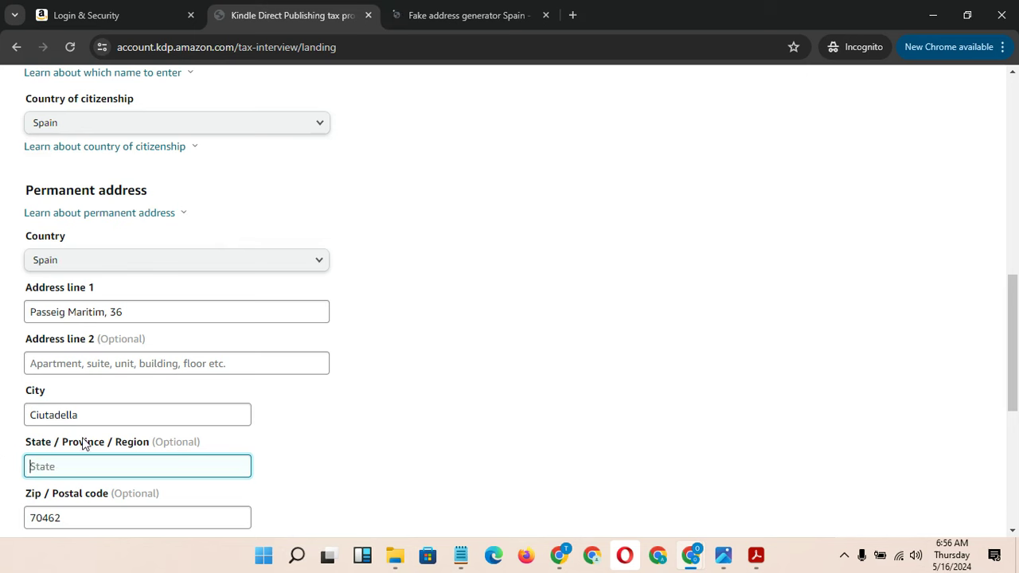
left_click_drag(189, 443, 177, 442)
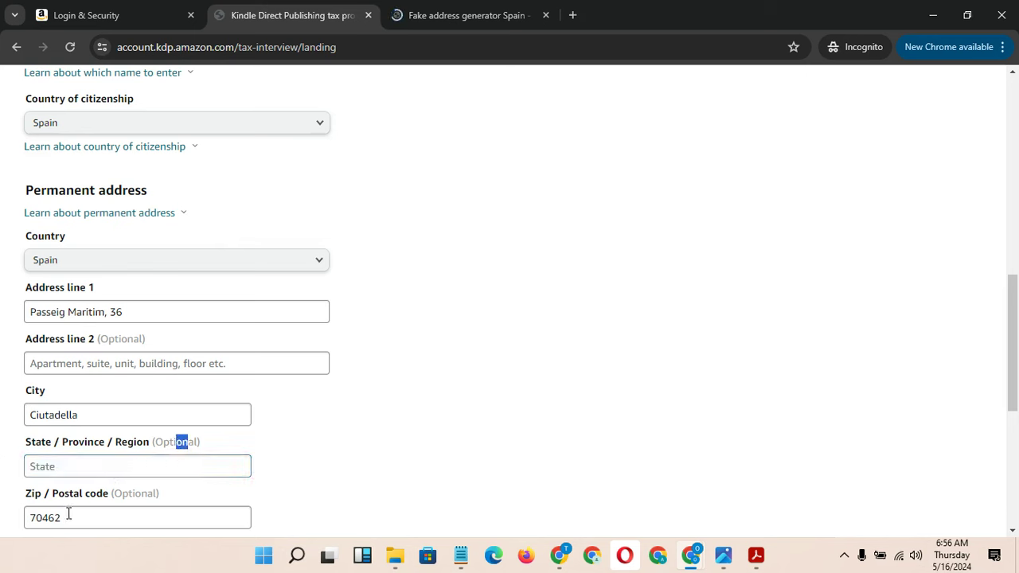
left_click_drag(69, 514, 8, 523)
key("BackSpace")
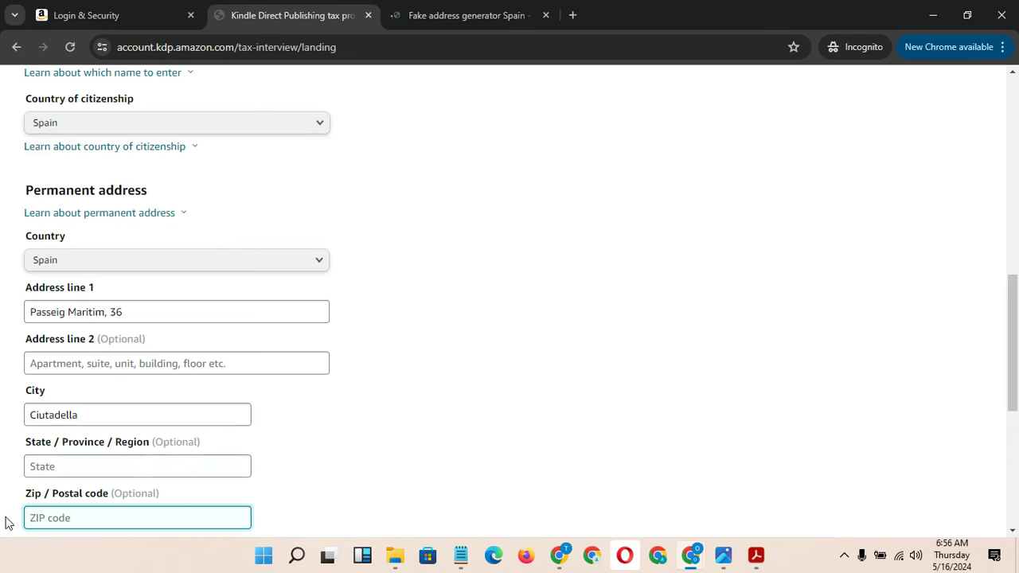
left_click(254, 463)
left_click_drag(1013, 366, 1015, 445)
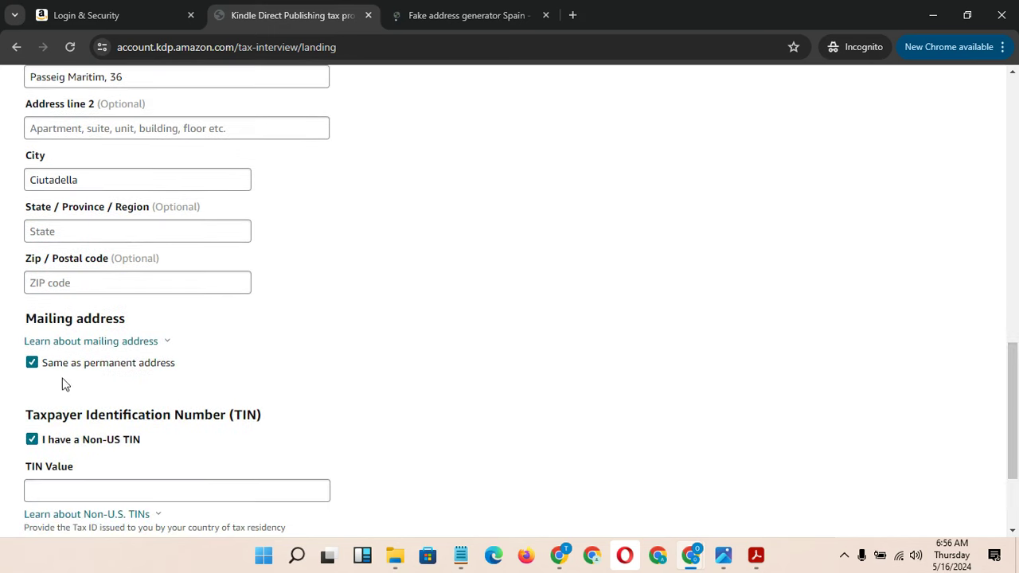
Copy the generated phone number from Fakexy and paste it as the non-US TIN
left_click(159, 490)
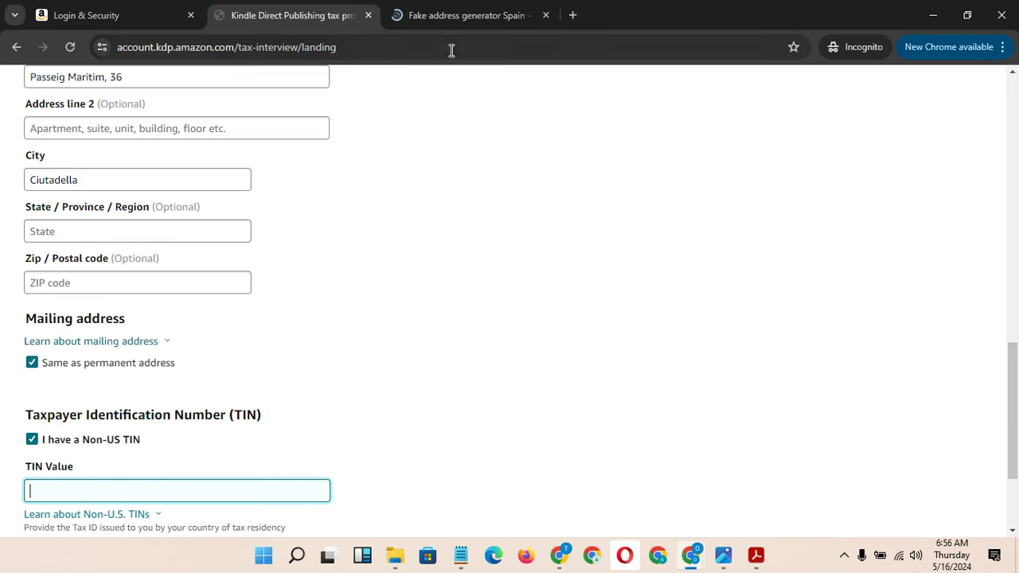
left_click(448, 24)
left_click_drag(1017, 153, 1018, 227)
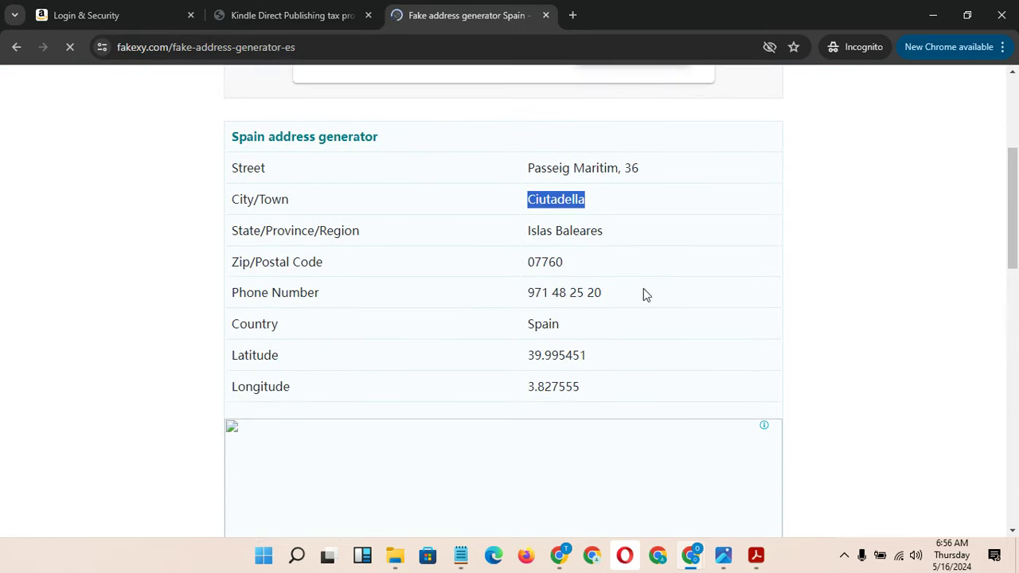
left_click_drag(608, 299, 523, 299)
key("ctrl+c")
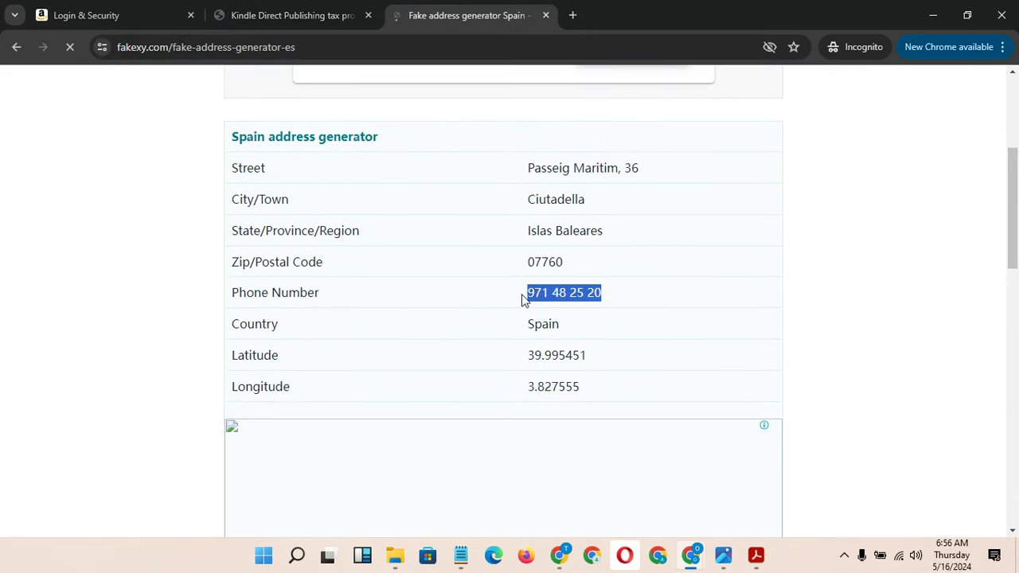
left_click(294, 15)
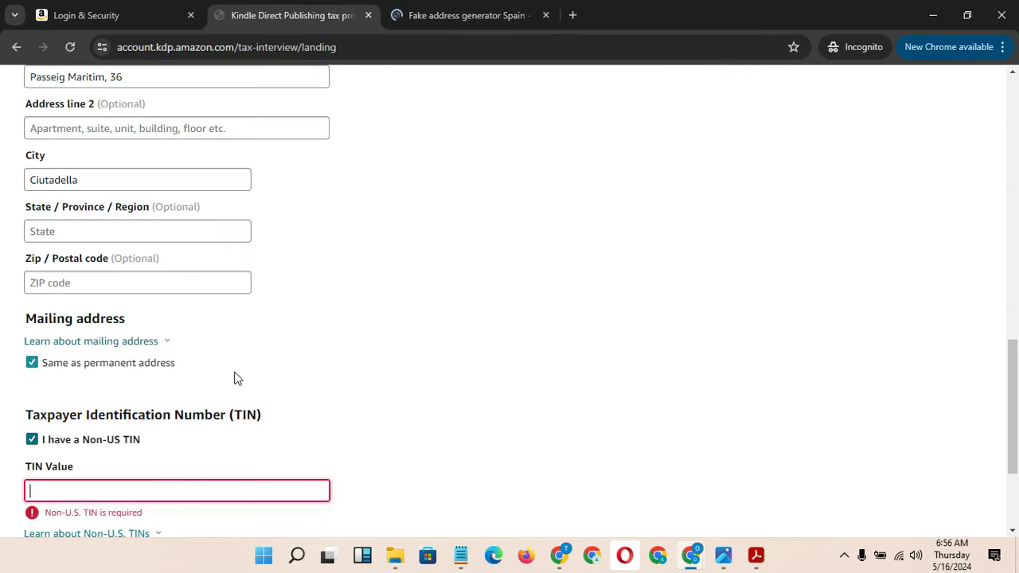
key("ctrl+v")
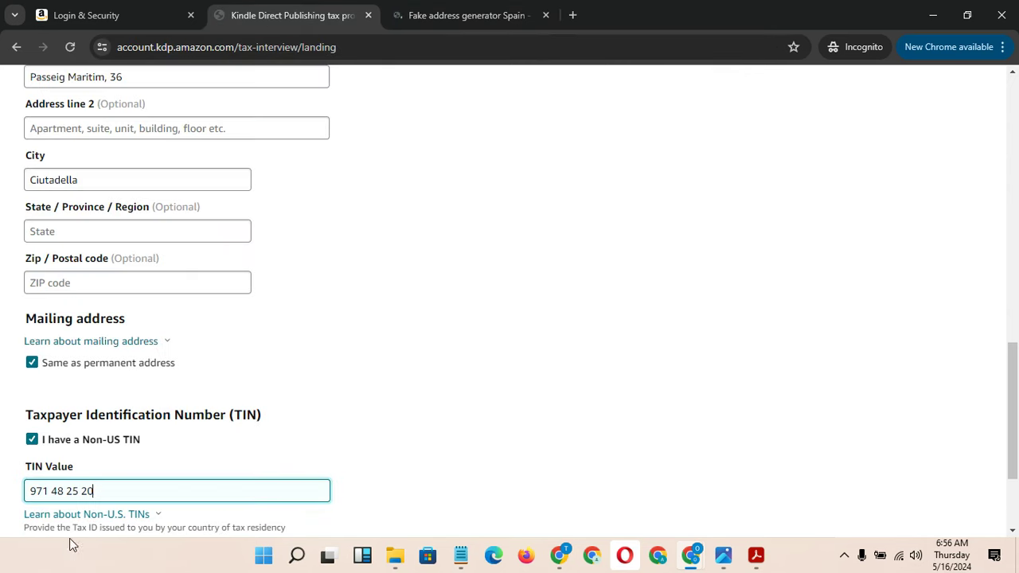
Delete the three spaces from the TIN and append 99 to make one digit string
left_click(51, 492)
key("BackSpace")
left_click(78, 492)
key("BackSpace")
left_click(65, 492)
key("BackSpace")
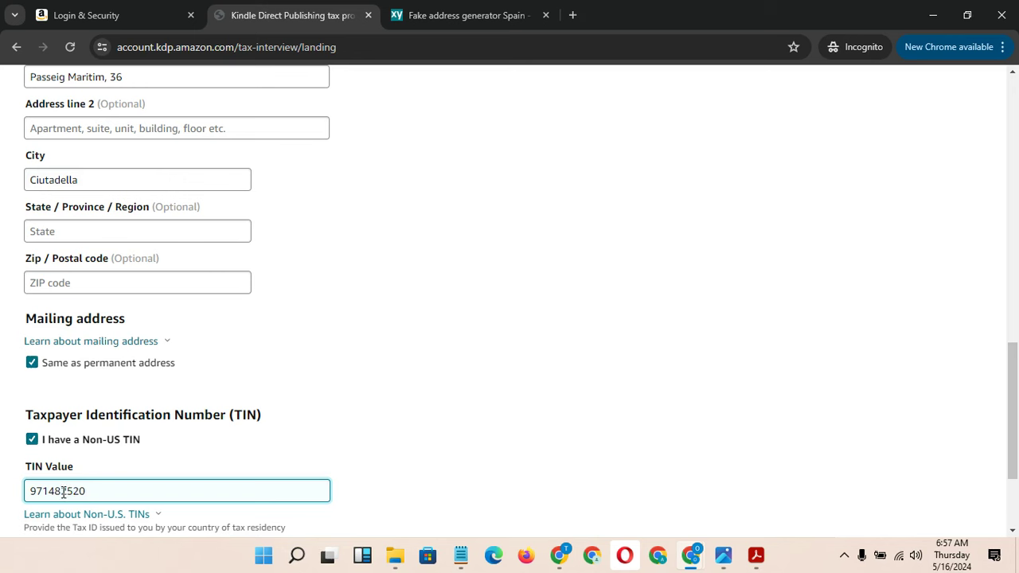
left_click(93, 489)
type("99")
left_click(895, 388)
left_click_drag(1013, 406, 1015, 451)
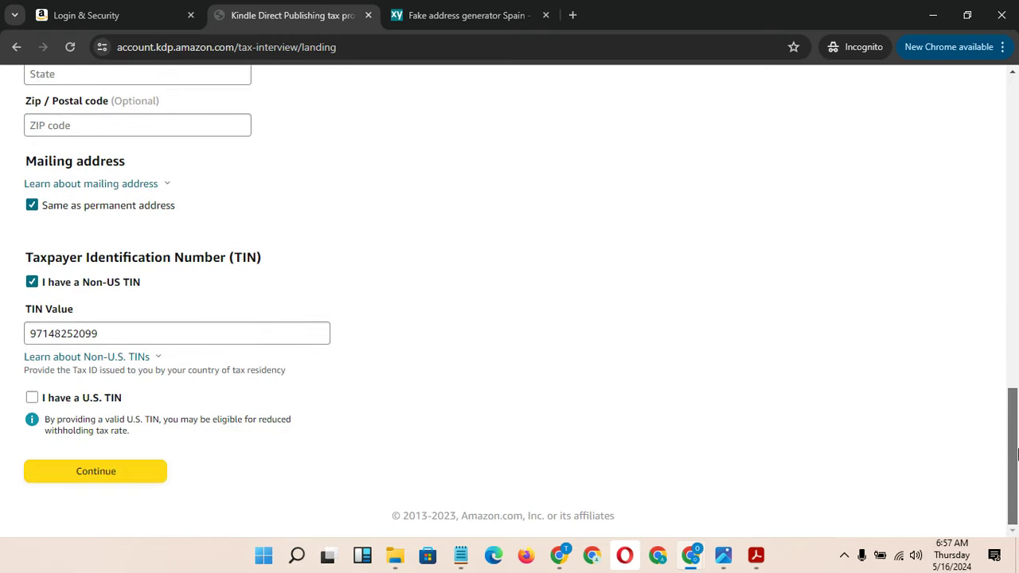
left_click(64, 403)
Decline the U.S. TIN option and move on to the Claim of Tax Treaty Benefits section
left_click(63, 403)
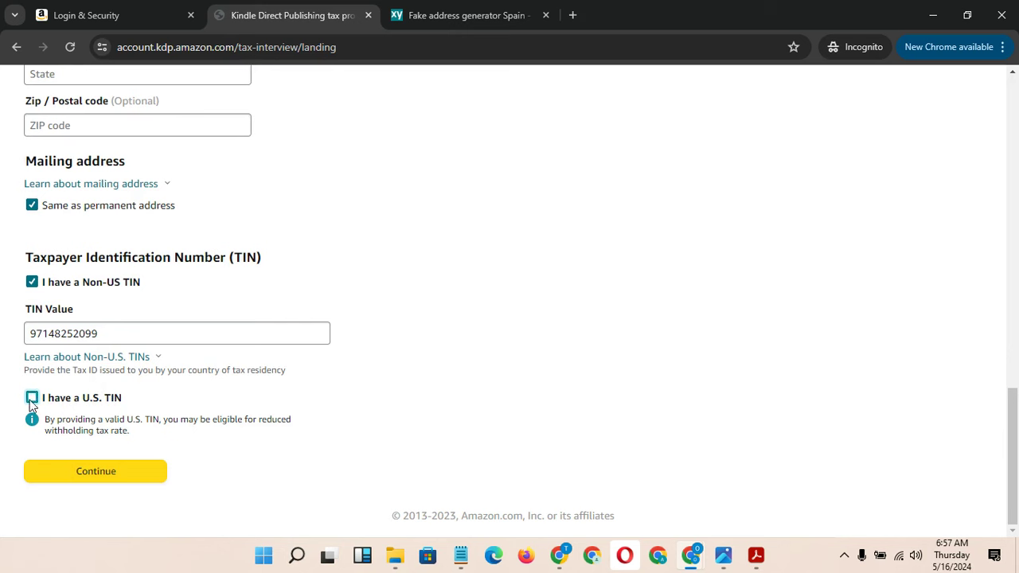
left_click(131, 477)
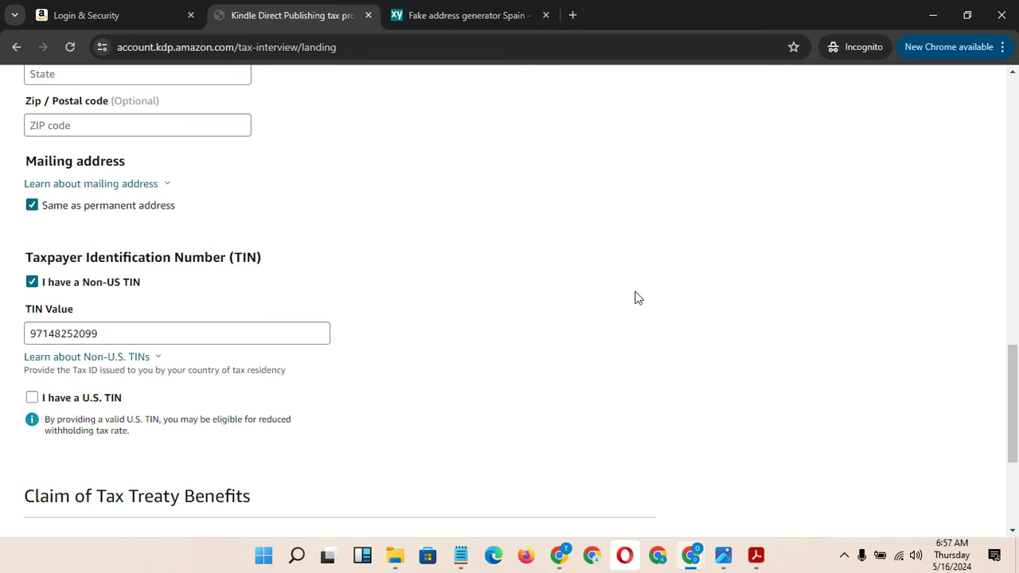
left_click_drag(1015, 393, 1017, 453)
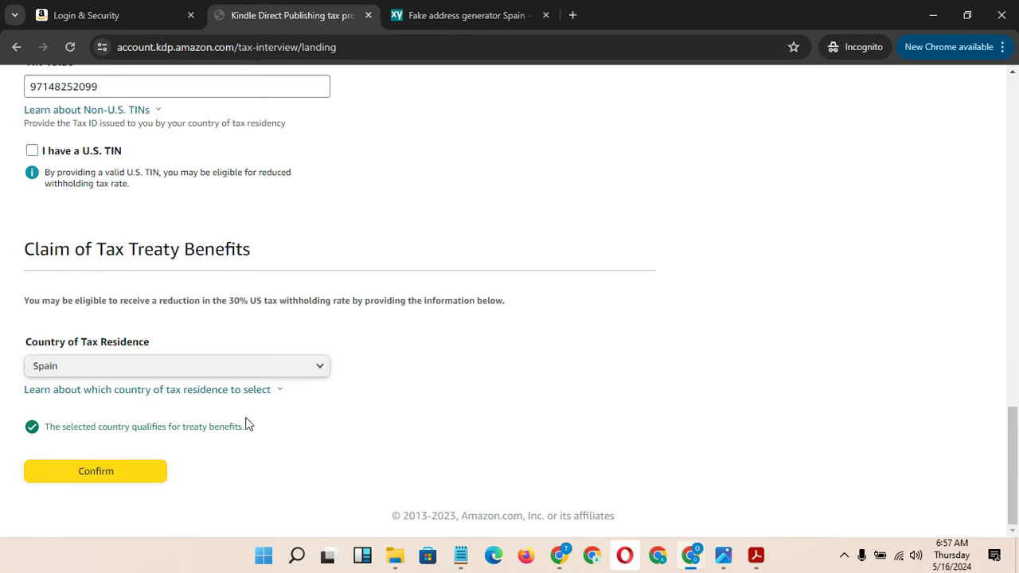
Try Sri Lanka, Suriname and Switzerland as the country of tax residence
left_click(221, 369)
left_click(221, 369)
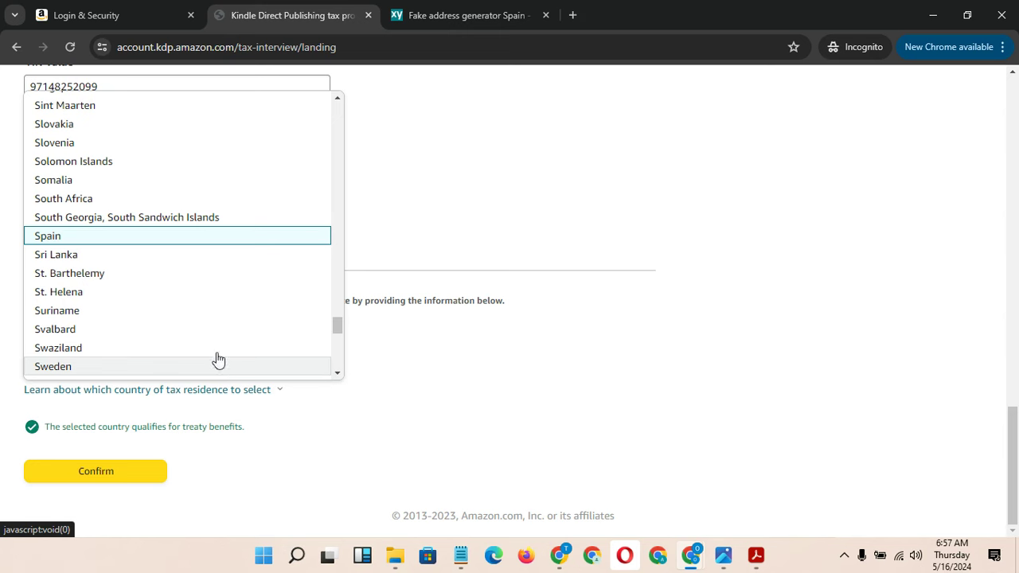
left_click(93, 258)
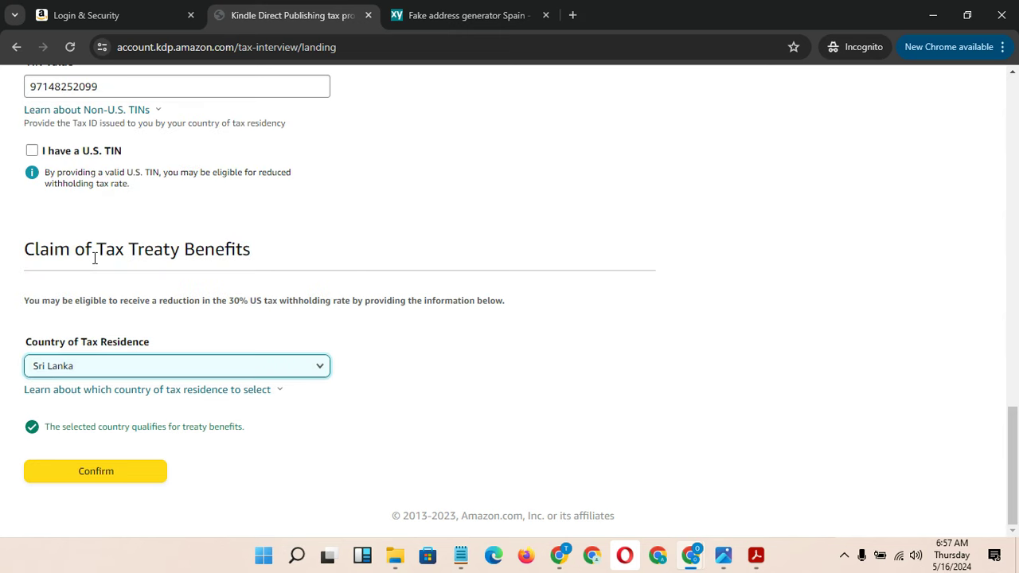
left_click(82, 365)
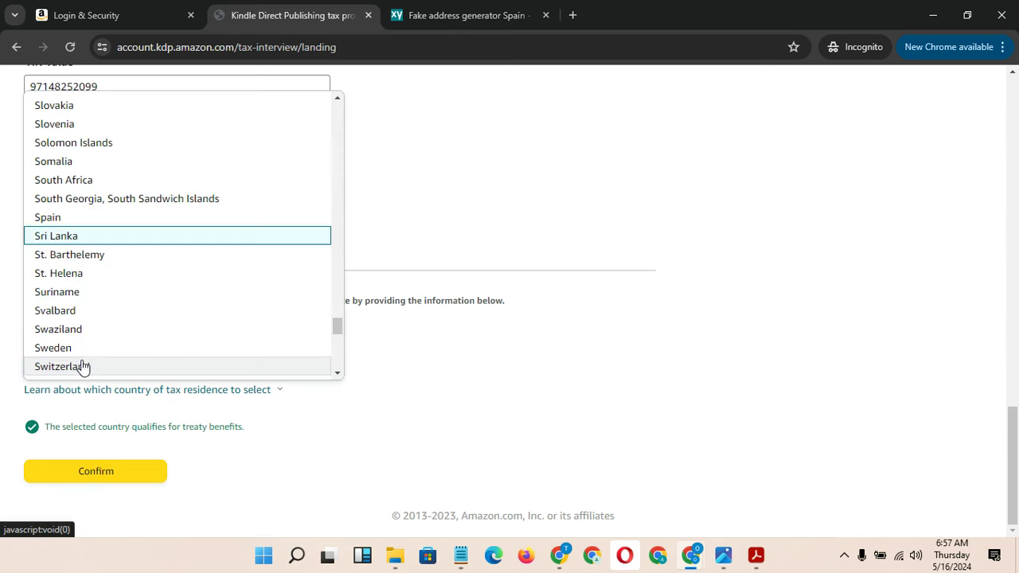
left_click(85, 293)
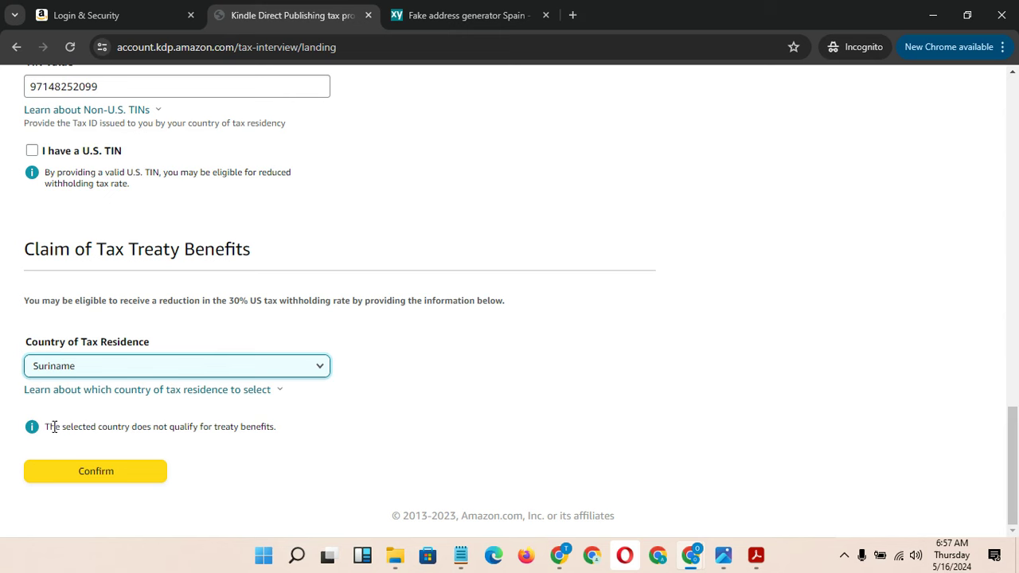
left_click_drag(56, 429, 137, 429)
left_click(137, 429)
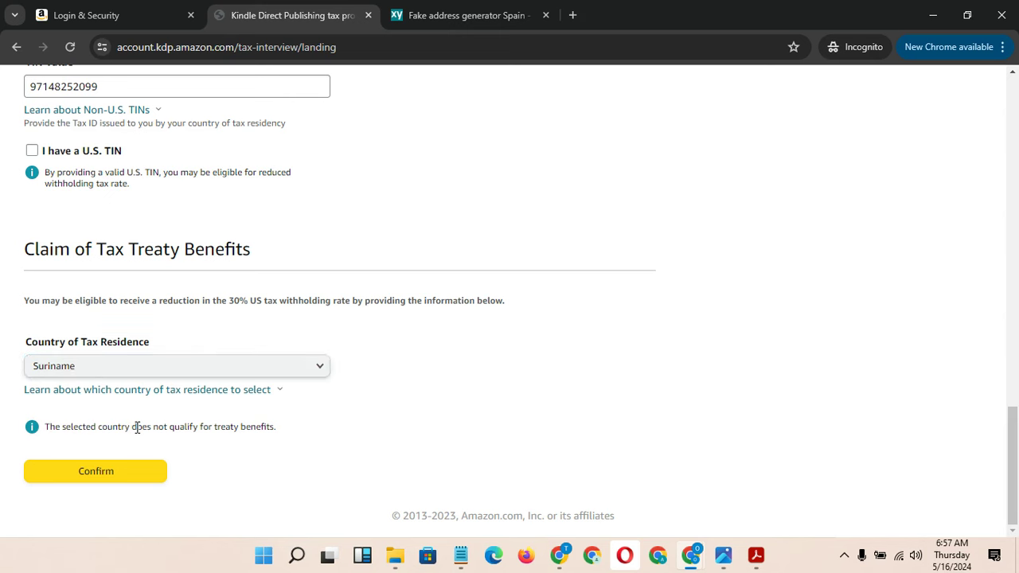
left_click(215, 372)
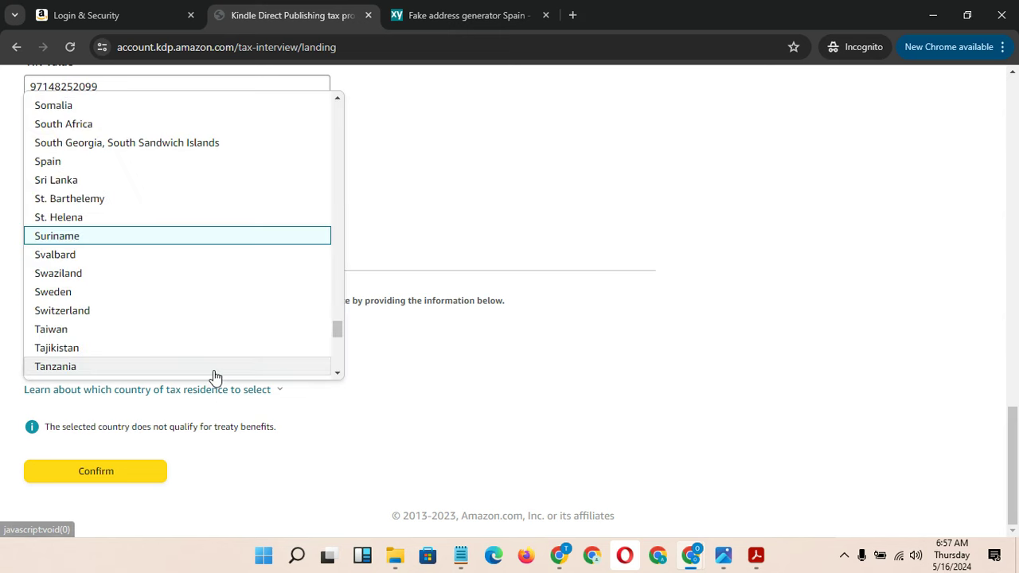
left_click(155, 310)
Try Togo, Tunisia, United Arab Emirates and Zimbabwe as the country of tax residence
left_click(164, 368)
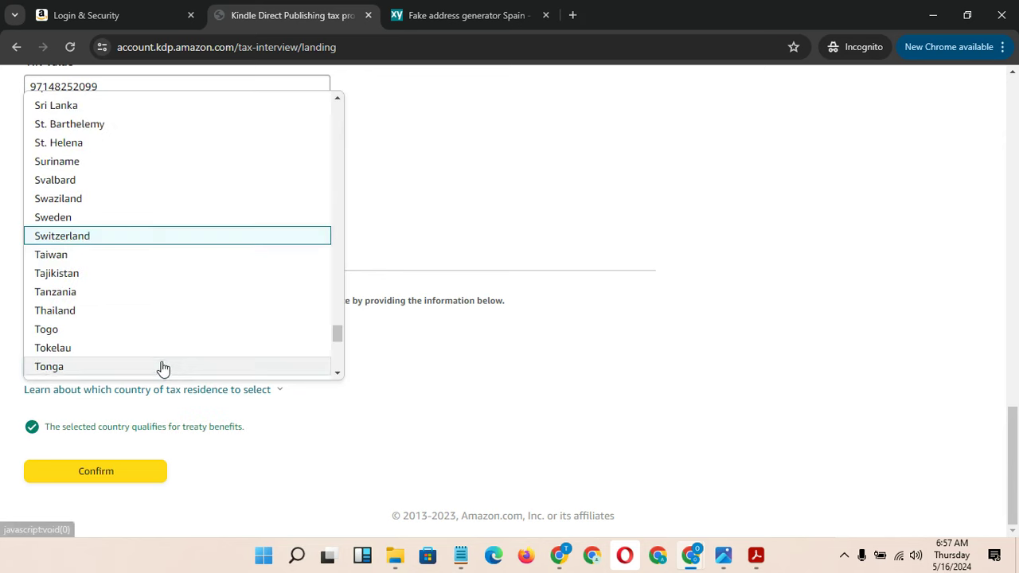
left_click(112, 328)
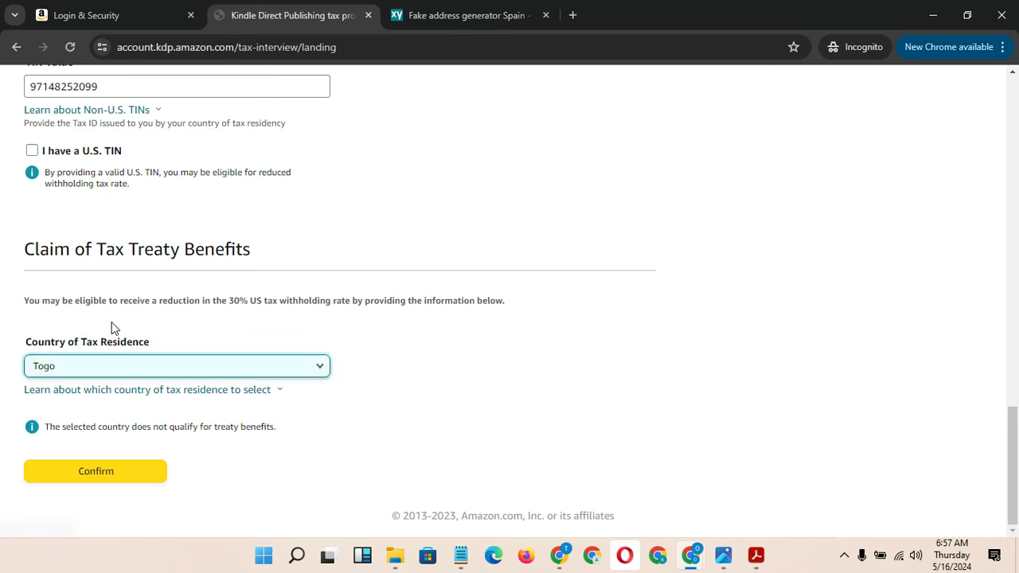
left_click(135, 371)
left_click(130, 319)
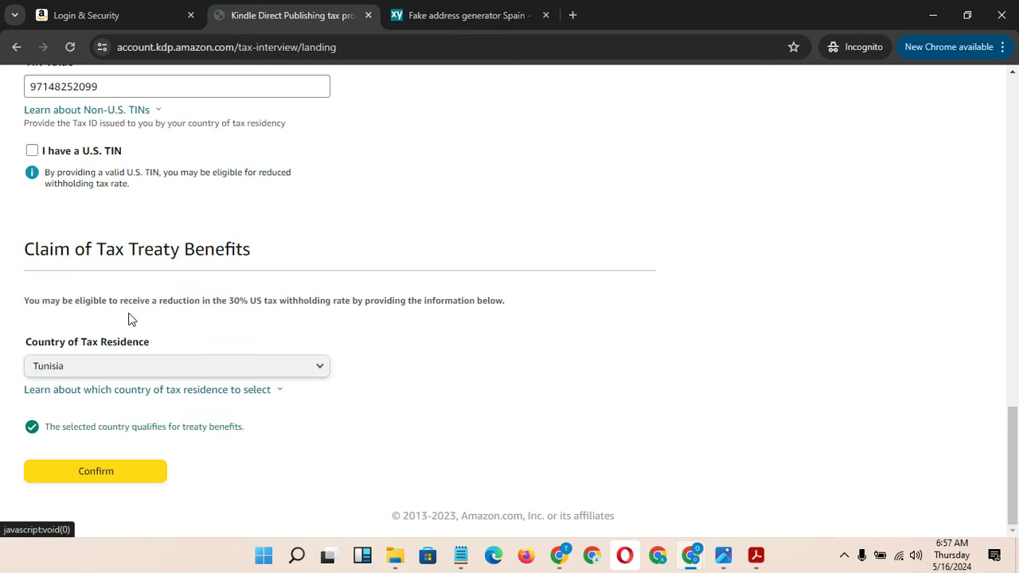
left_click(167, 368)
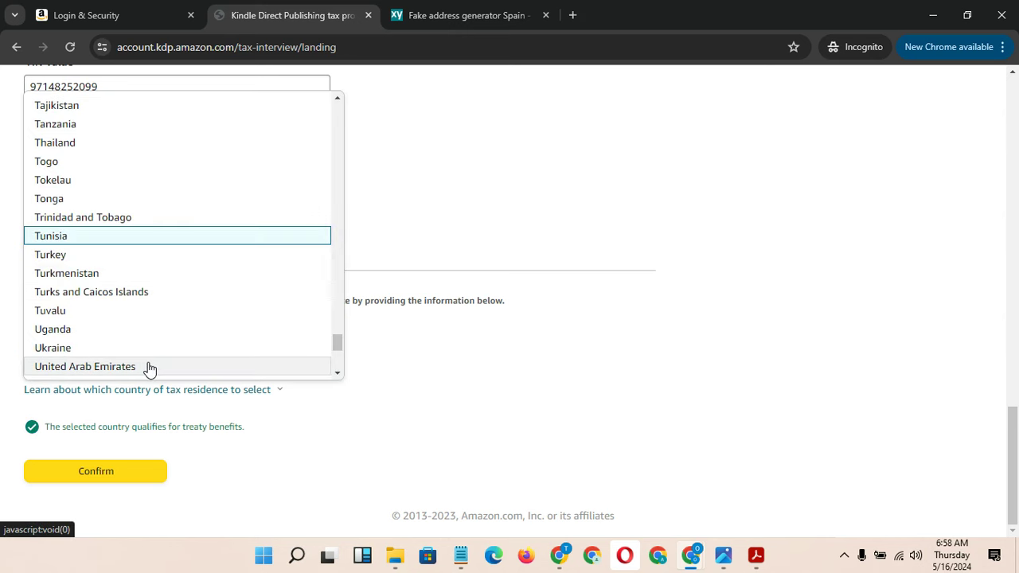
left_click(149, 367)
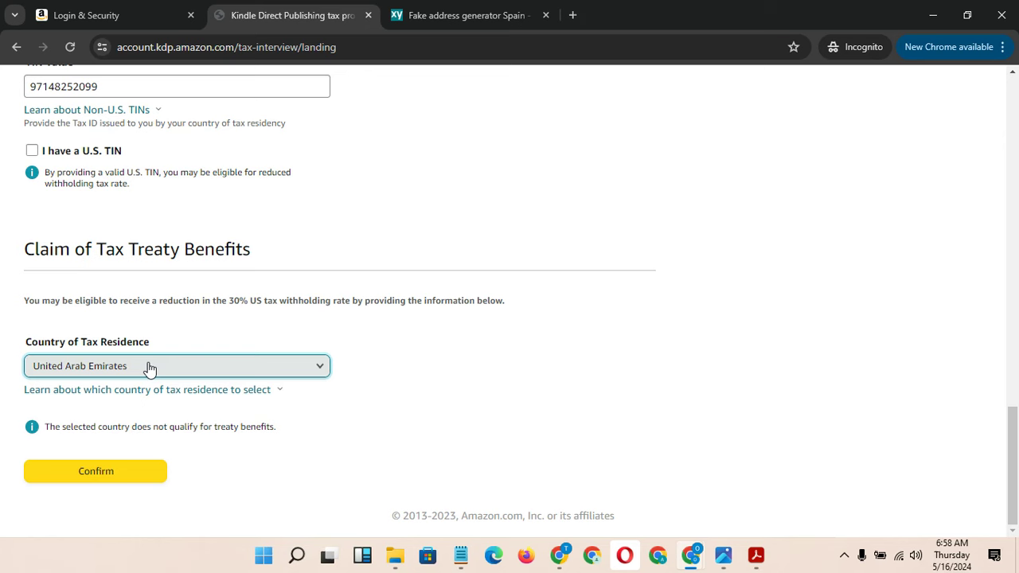
left_click(148, 367)
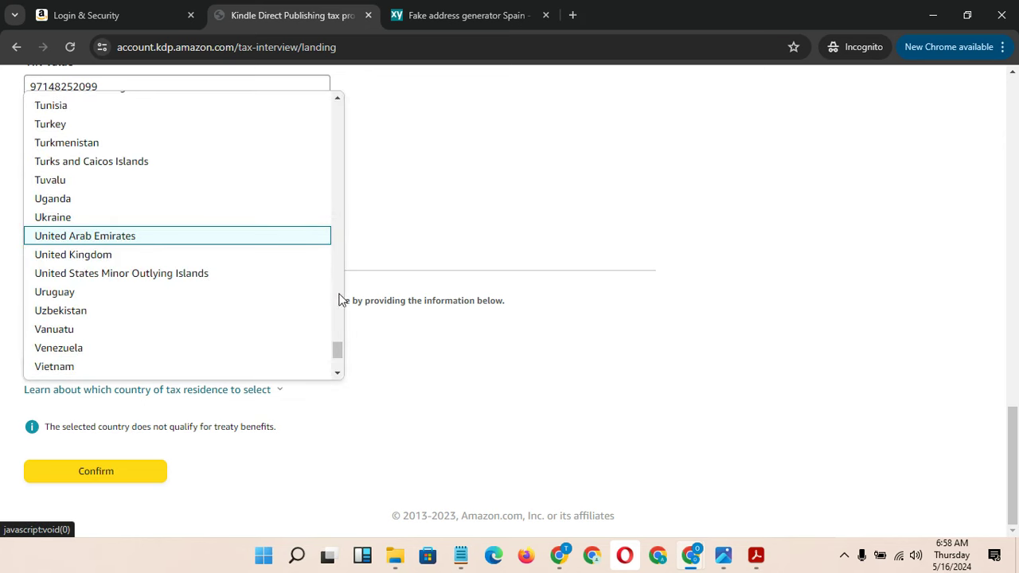
scroll(339, 354, "down", 3)
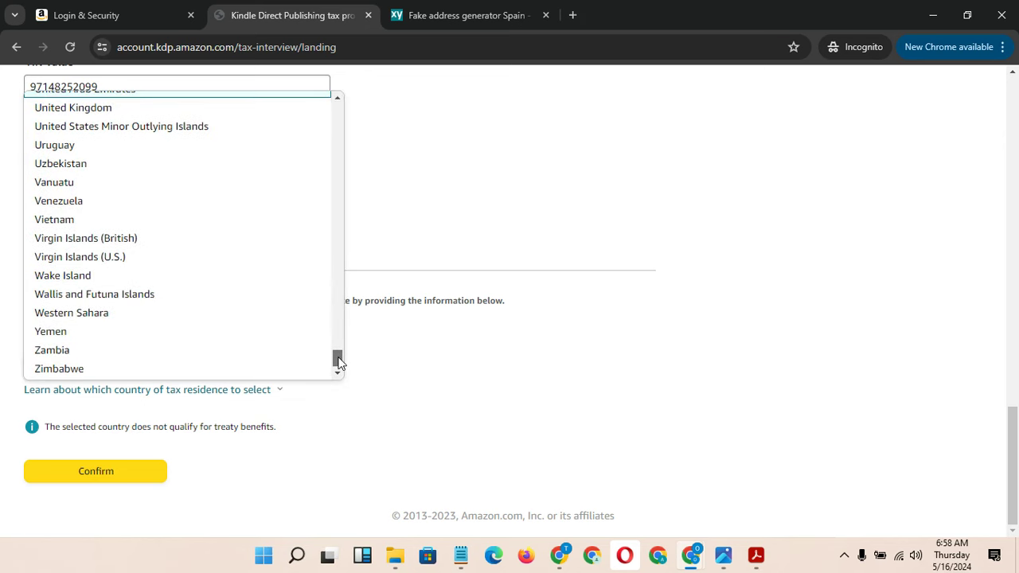
left_click(194, 369)
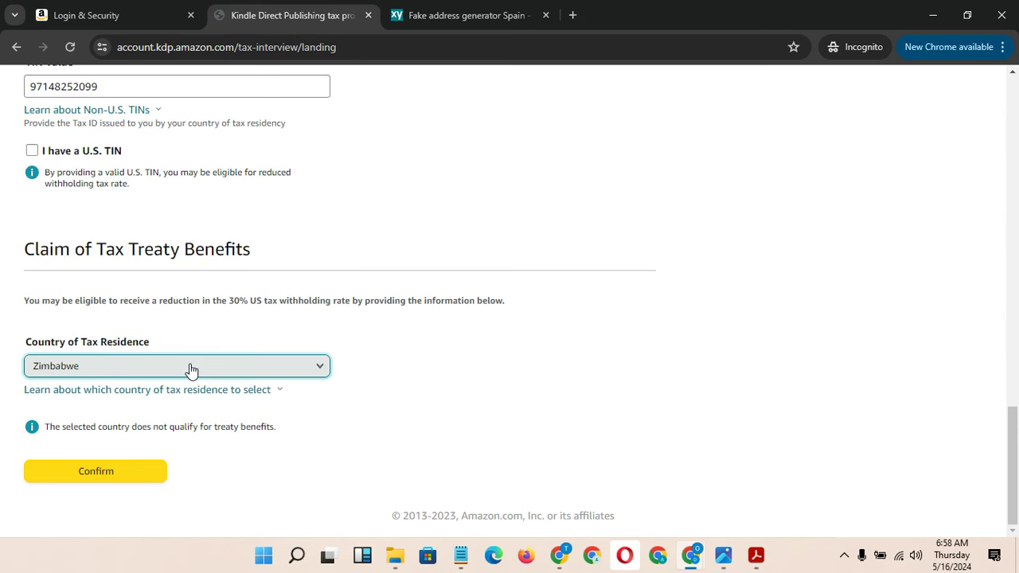
Choose Spain as the country of tax residence
left_click(189, 368)
scroll(338, 364, "up", 1)
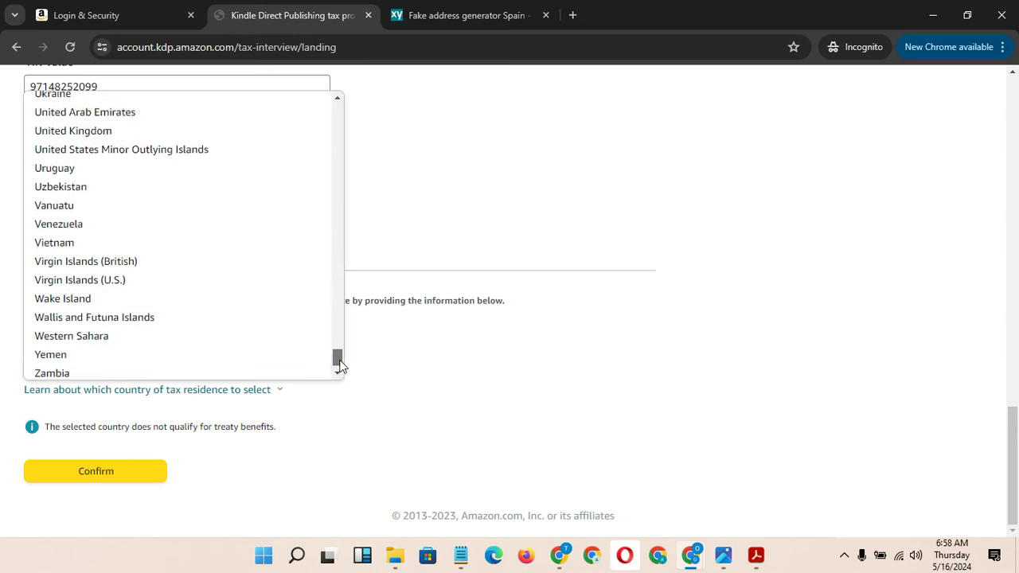
scroll(339, 359, "up", 5)
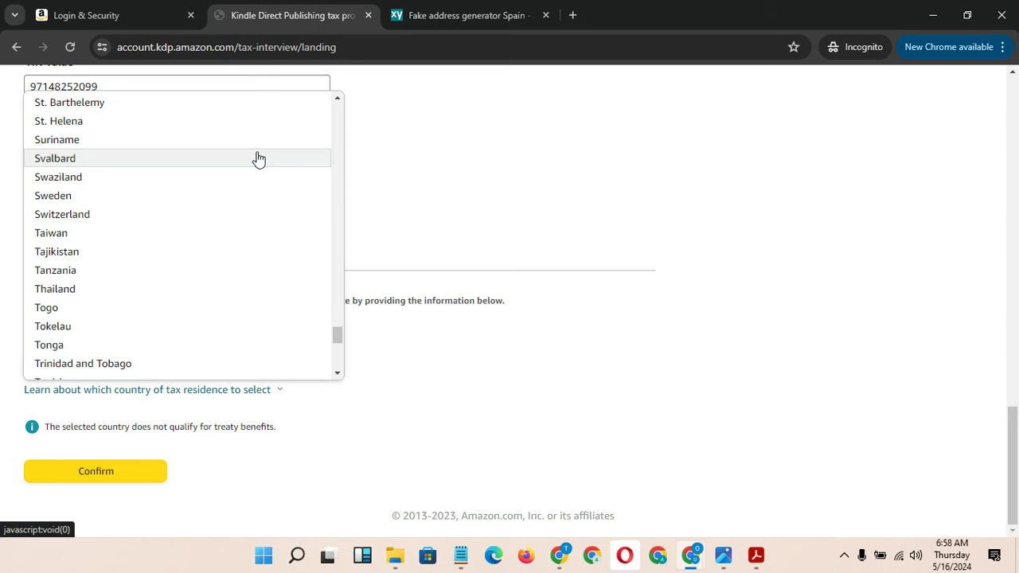
scroll(266, 243, "up", 2)
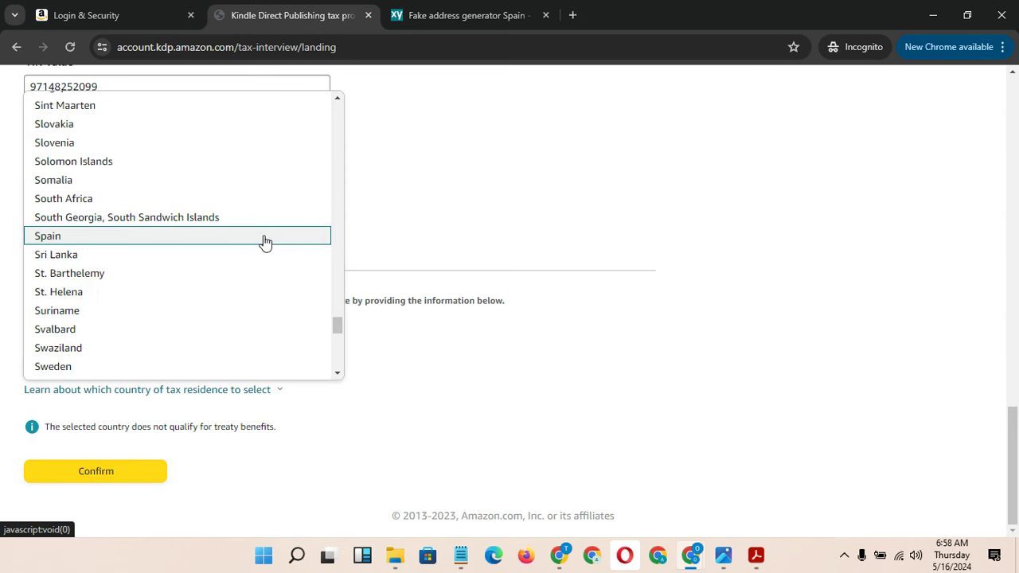
left_click(265, 243)
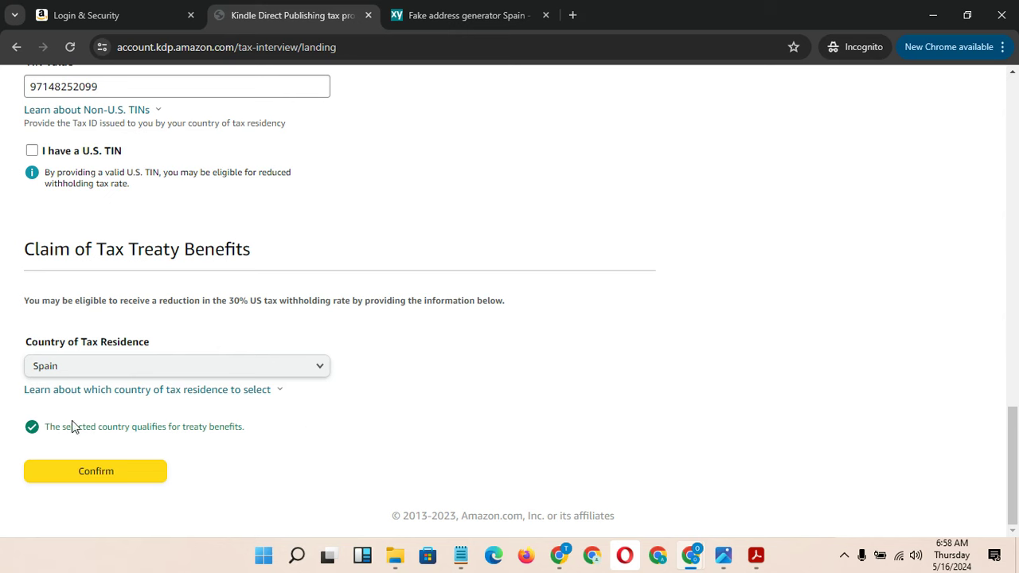
Confirm the treaty claim, preview the W-8BEN, and copy the beneficial owner's name
left_click(147, 474)
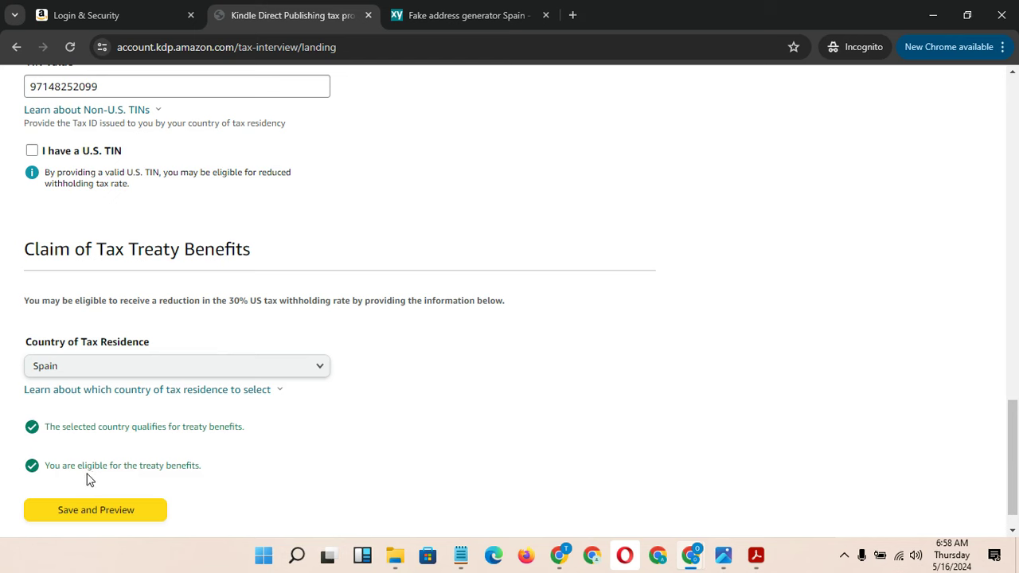
left_click(138, 513)
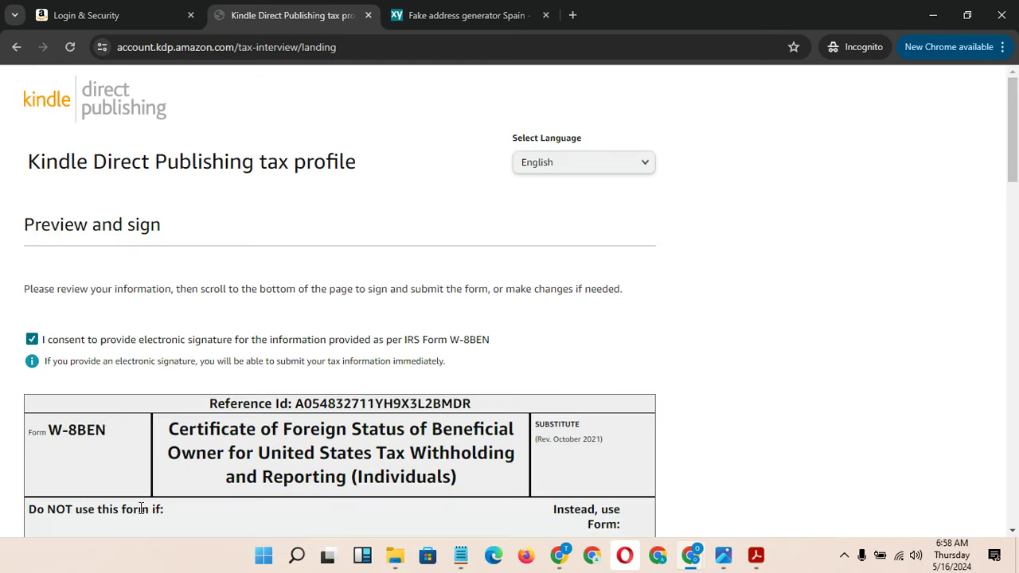
left_click_drag(1016, 171, 1017, 246)
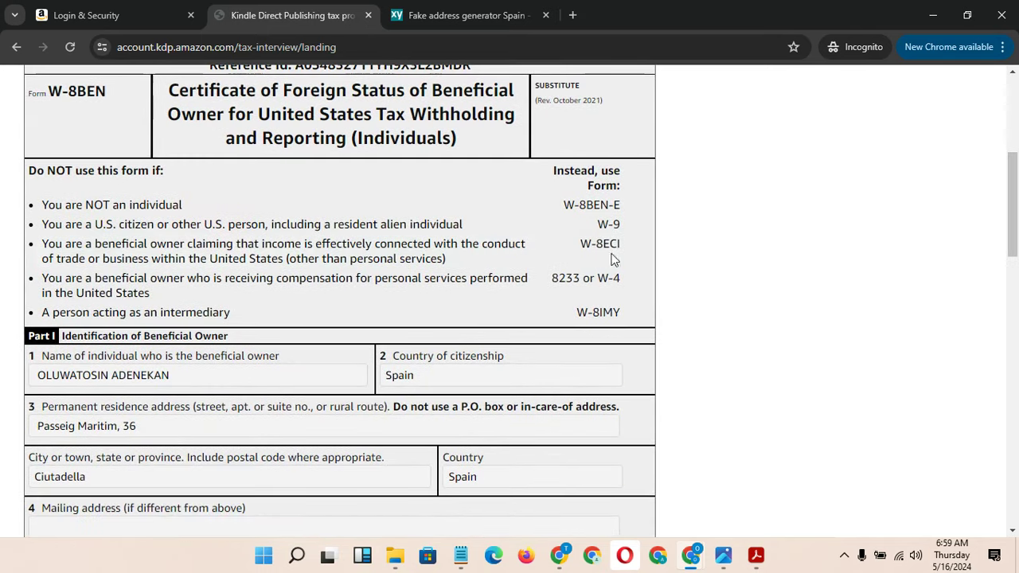
left_click_drag(178, 378, 36, 376)
key("ctrl+c")
left_click_drag(1005, 207, 1017, 456)
Certify signing capacity, paste the owner's full name as the signature, and submit the form
left_click(33, 225)
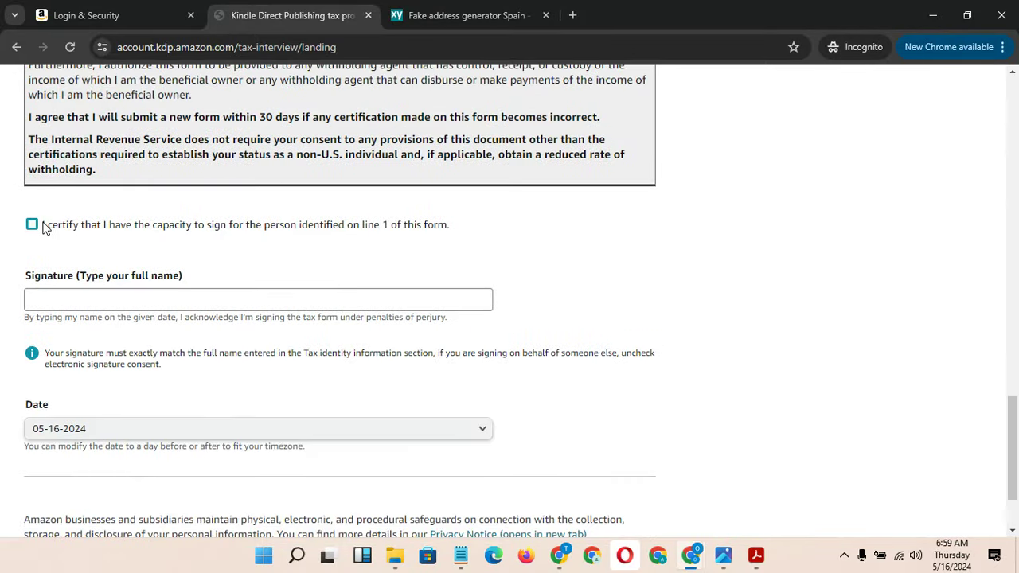
left_click(109, 304)
key("ctrl+v")
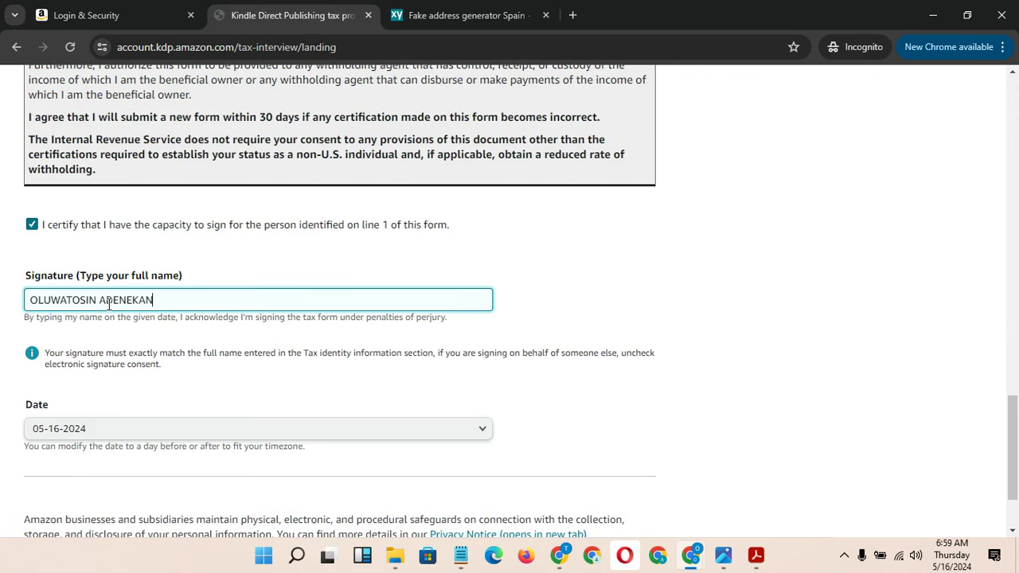
left_click_drag(1015, 462, 1017, 483)
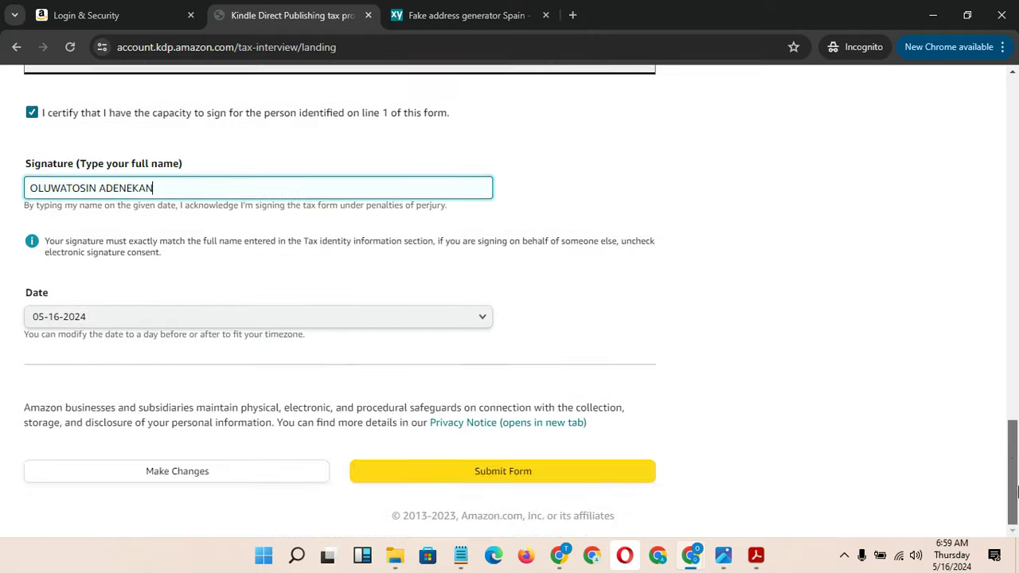
left_click(455, 471)
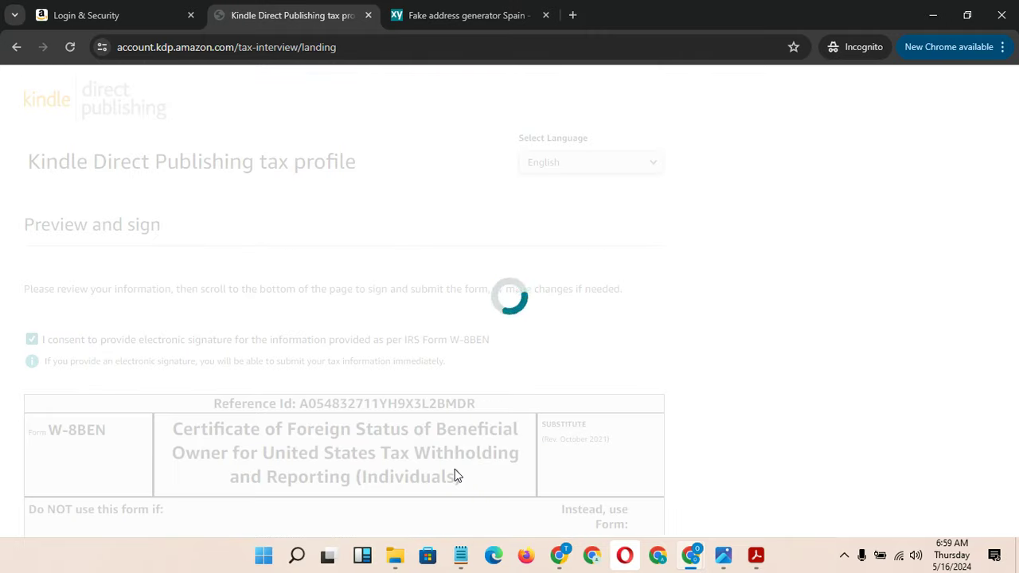